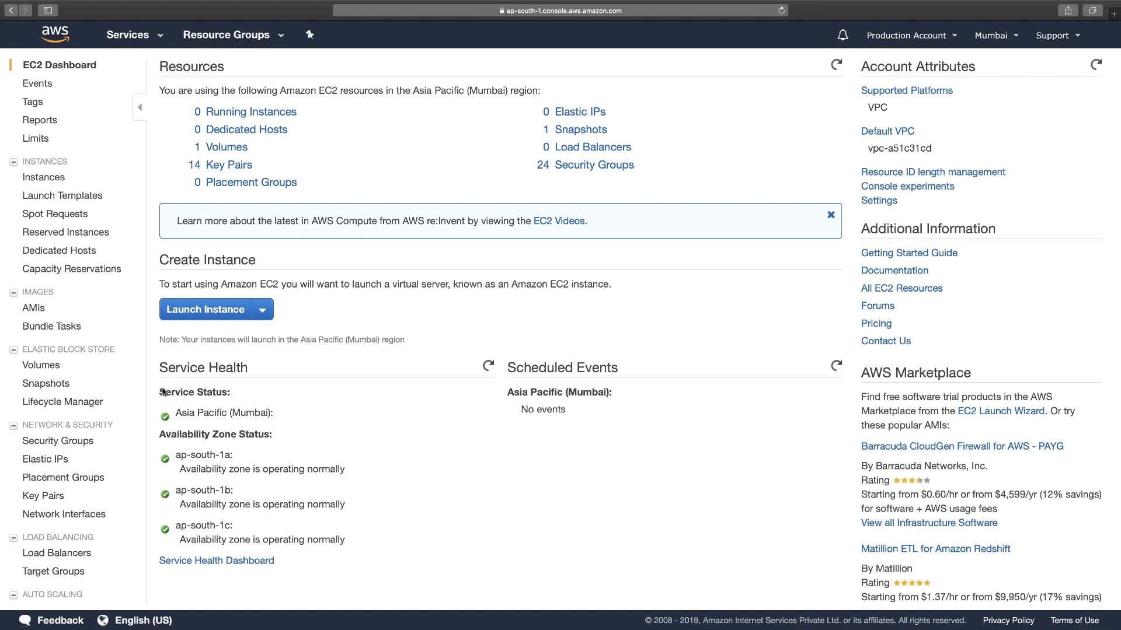
Open the list of security groups from the EC2 dashboard's resources
scroll(601, 171, "up", 5)
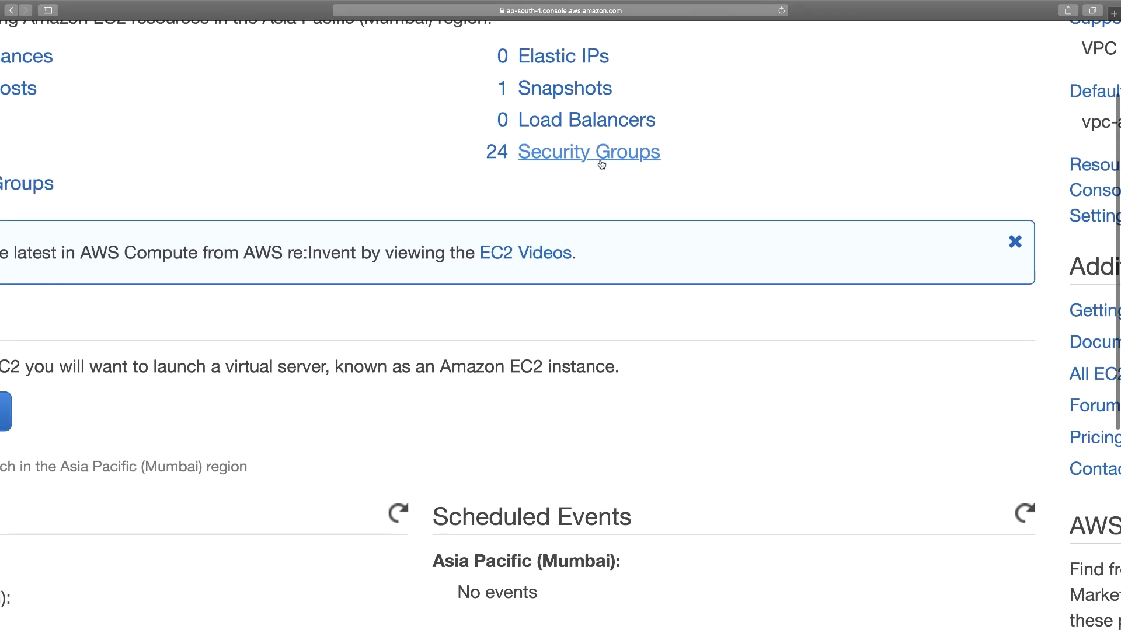
left_click(601, 165)
scroll(407, 188, "down", 5)
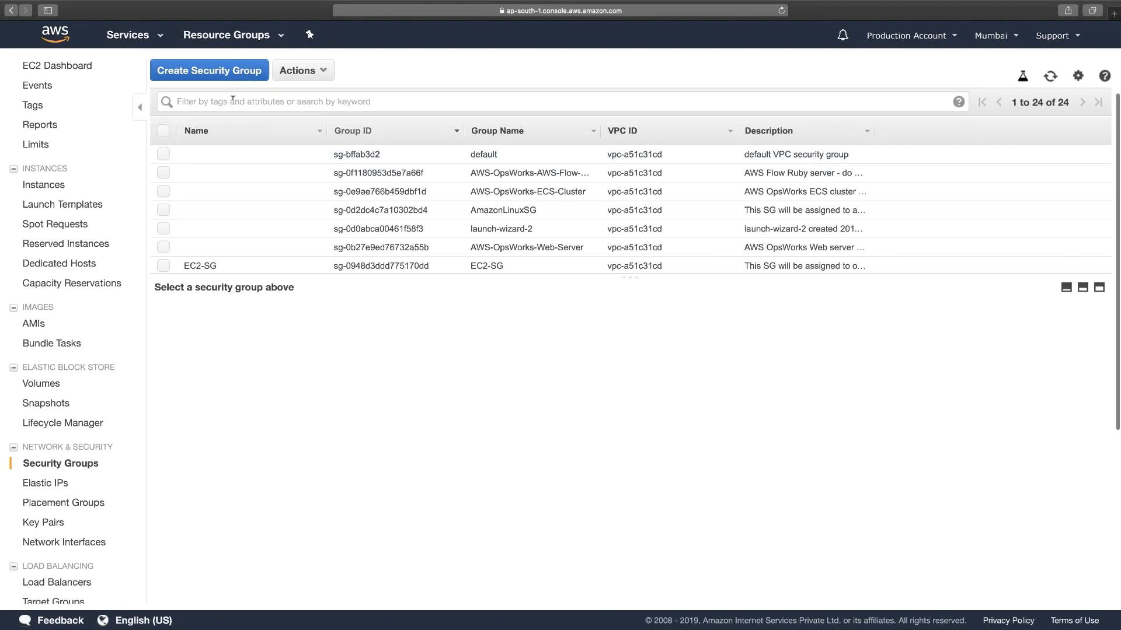
Start a new security group and set both its name and description to EC2Instances-SG
scroll(214, 65, "up", 5)
left_click(213, 65)
scroll(409, 163, "down", 5)
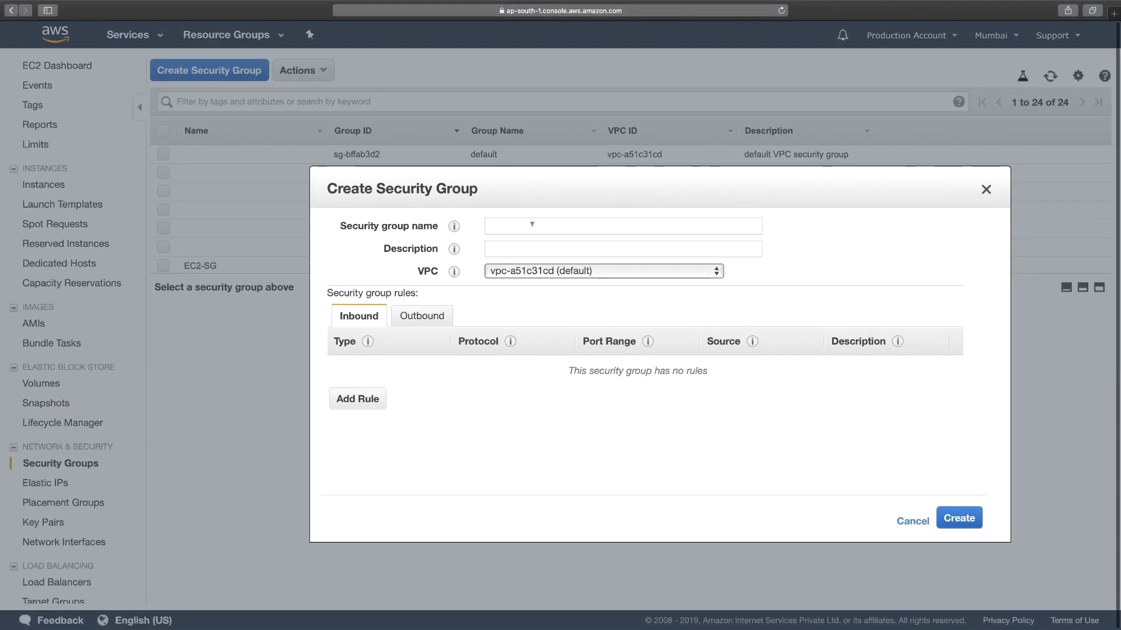
left_click(531, 225)
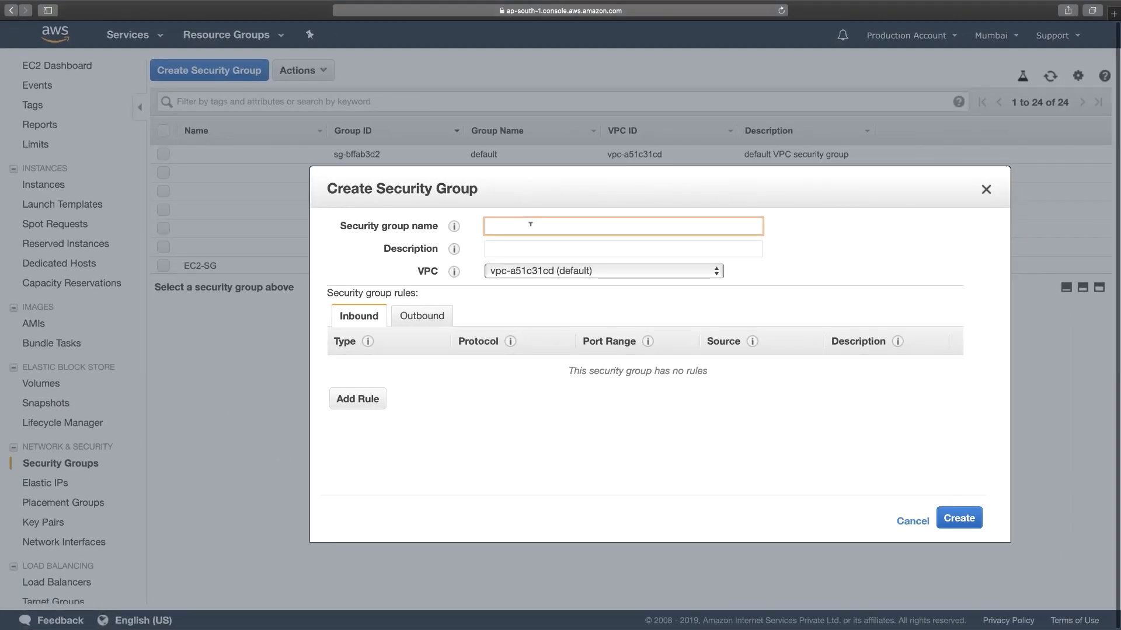
type("EC2Instances-SH")
key("BackSpace")
type("G")
left_click(552, 242)
type("EC2Instances-SG")
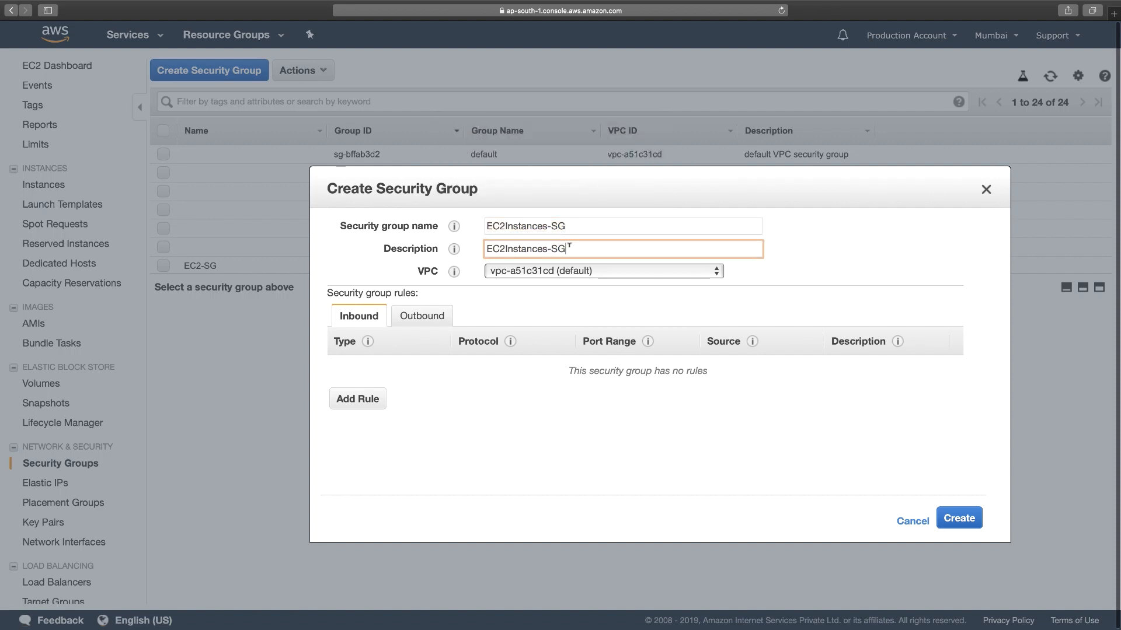
Keep the default VPC vpc-a51c31cd, copy the description text, and create the security group
left_click(566, 271)
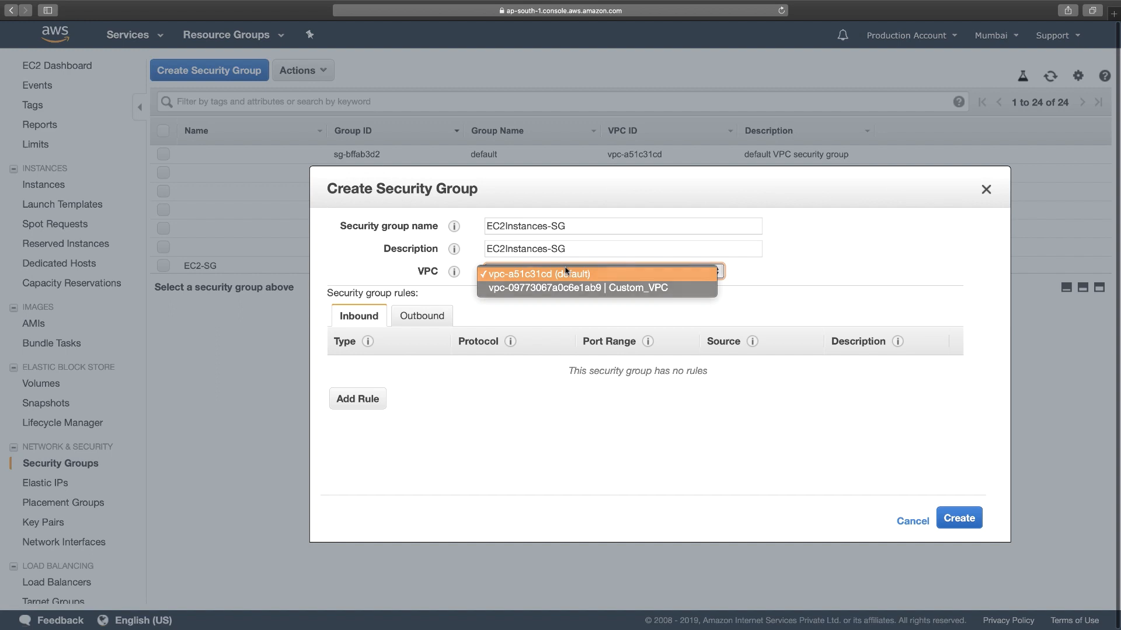
left_click(566, 273)
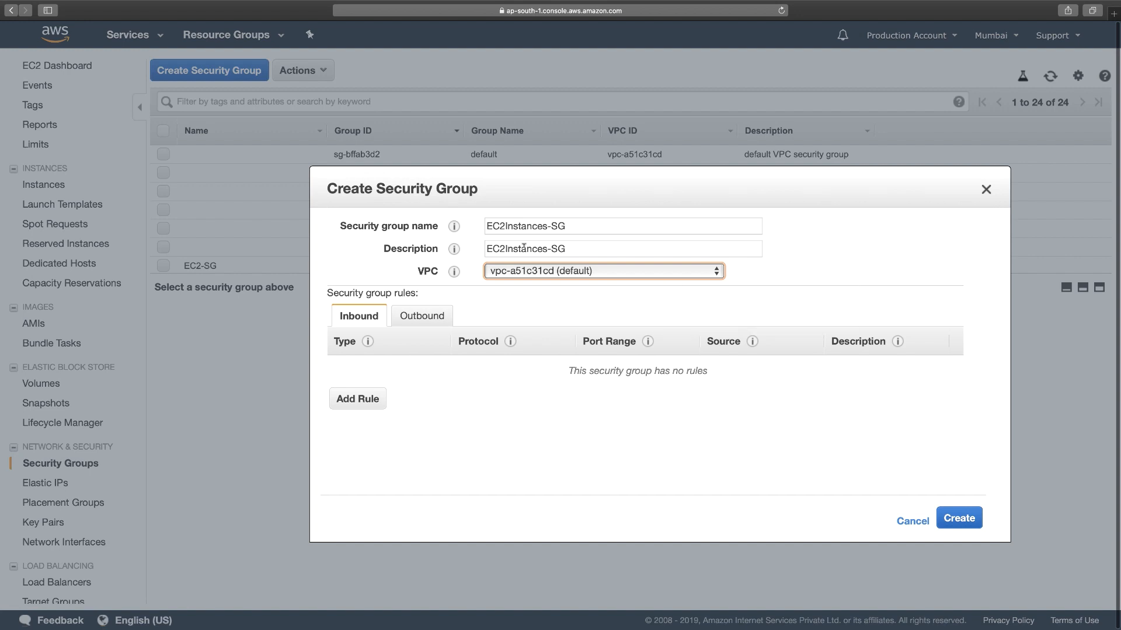
key("shift+Tab")
key("cmd+c")
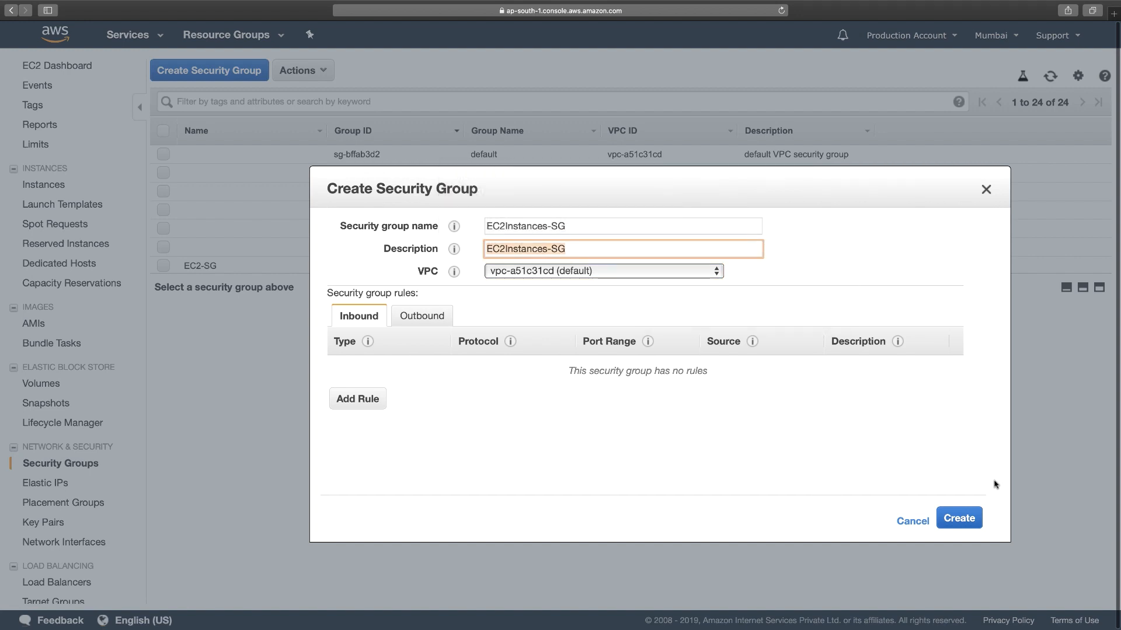
left_click(972, 519)
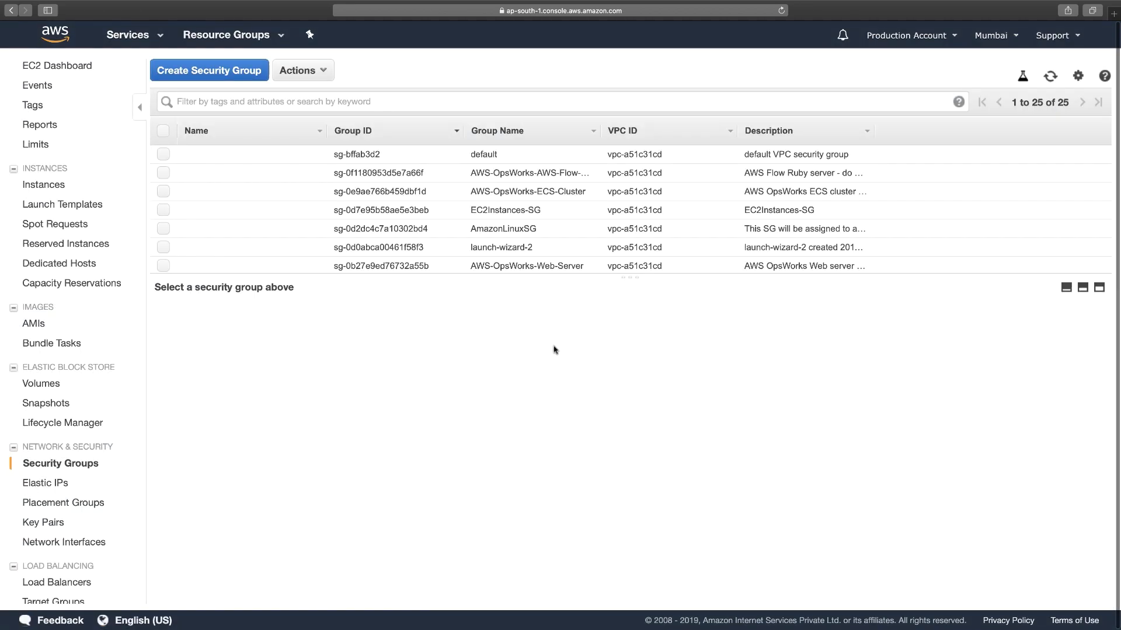
Set the Name tag of the new EC2 instances security group to EC2Instances-SG
left_click(314, 212)
key("cmd+v")
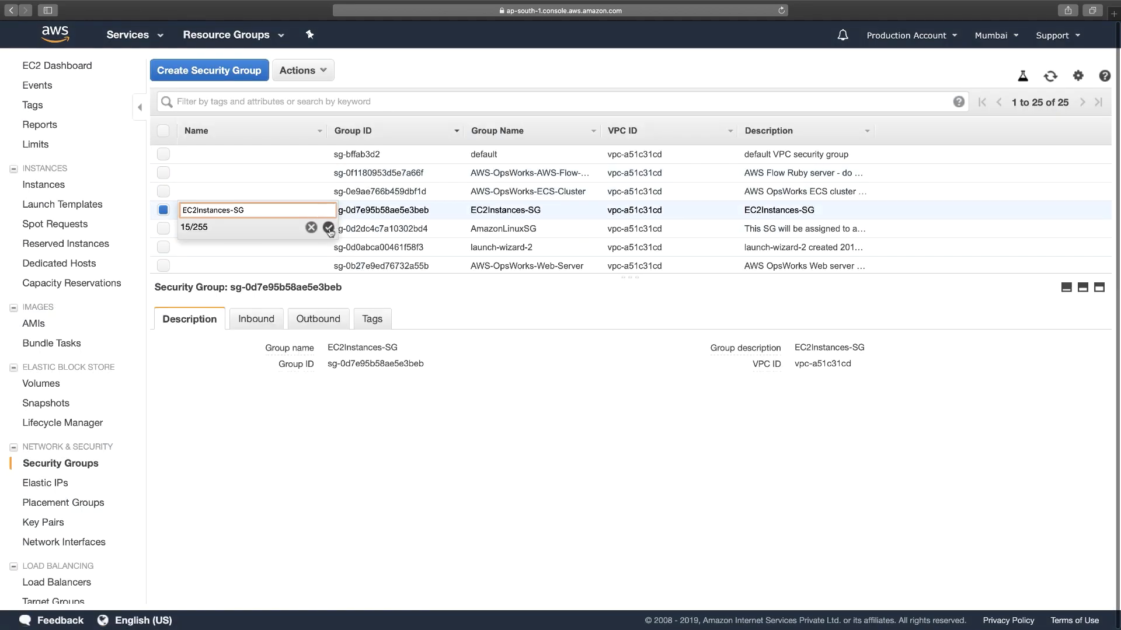
left_click(328, 228)
Filter the security group list by the keyword EC2Instances-SG
left_click(306, 102)
key("cmd+v")
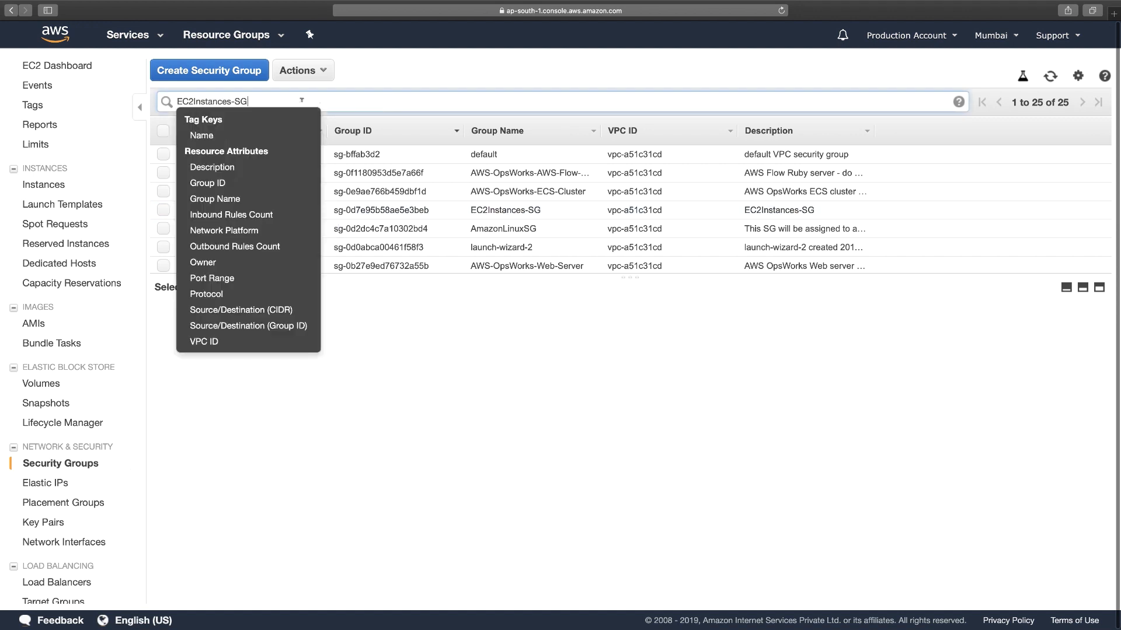
key("Return")
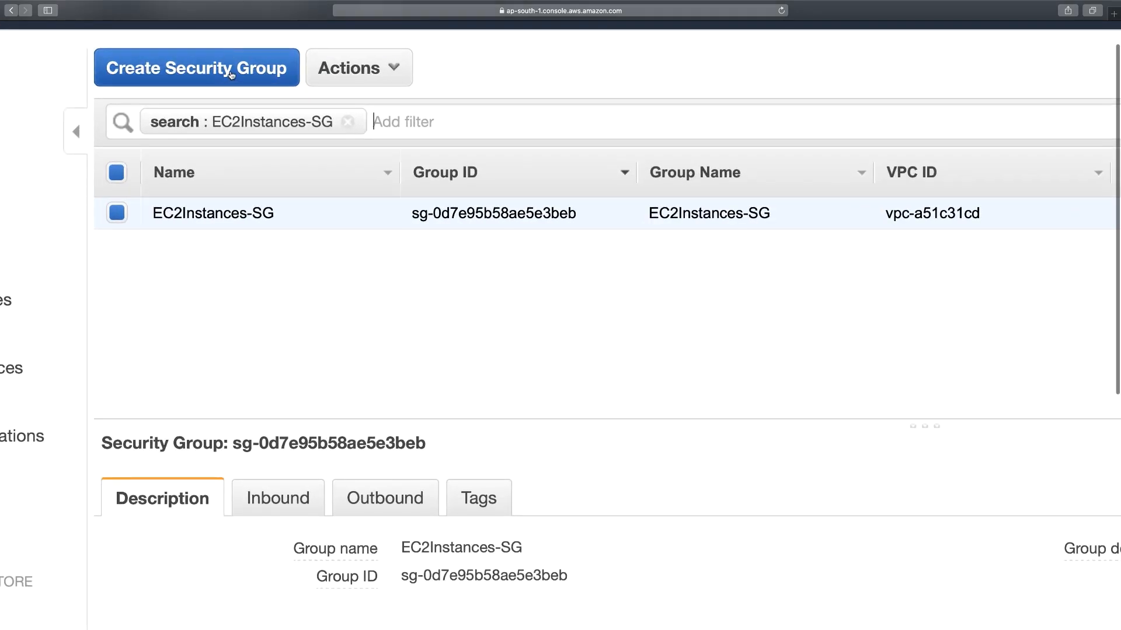
Start a second security group and name it DBInstances-SG, adapting the copied EC2Instances-SG text
left_click(231, 68)
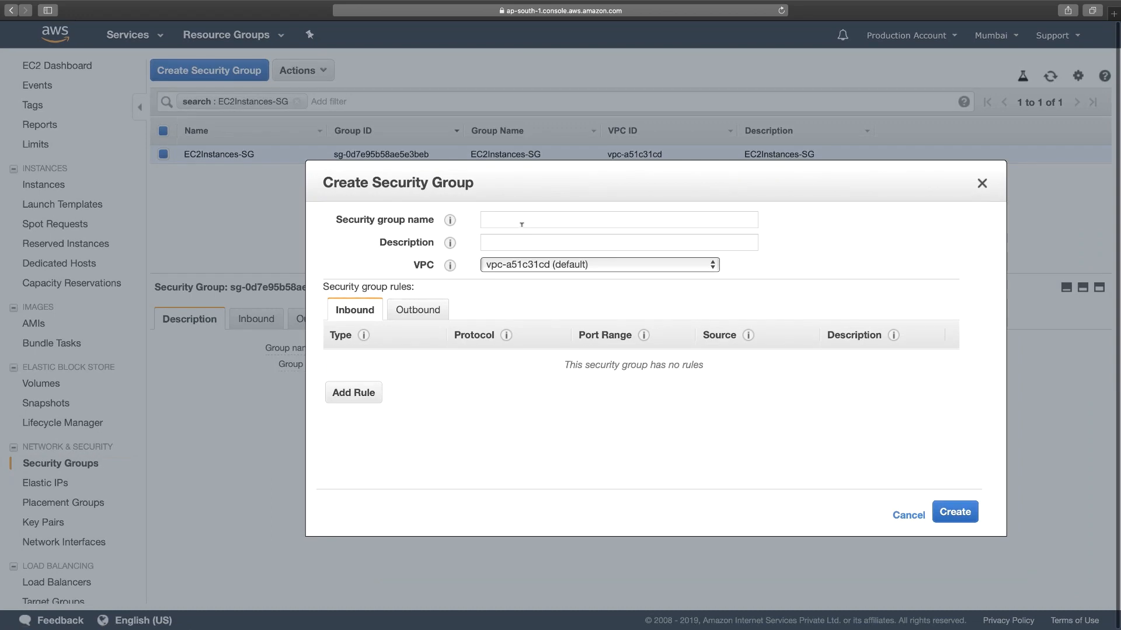
left_click(522, 221)
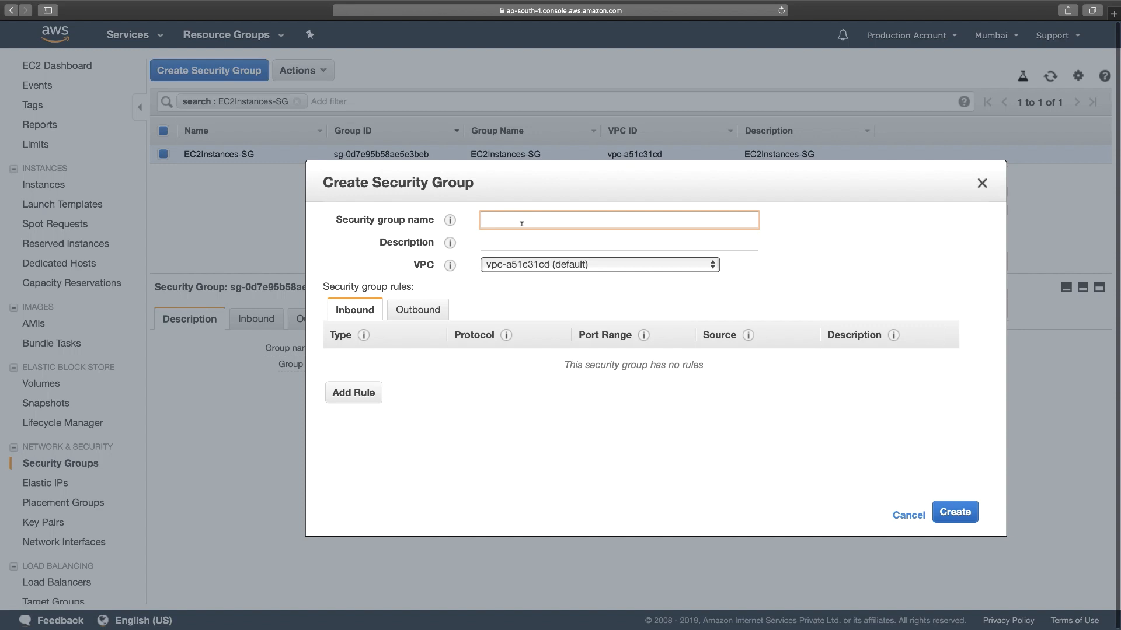
key("super+v")
left_click(500, 219)
key("BackSpace")
key("BackSpace")
key("BackSpace")
type("db")
key("BackSpace")
key("BackSpace")
type("DB")
Copy the name DBInstances-SG into the new security group's description
left_click_drag(554, 219, 405, 219)
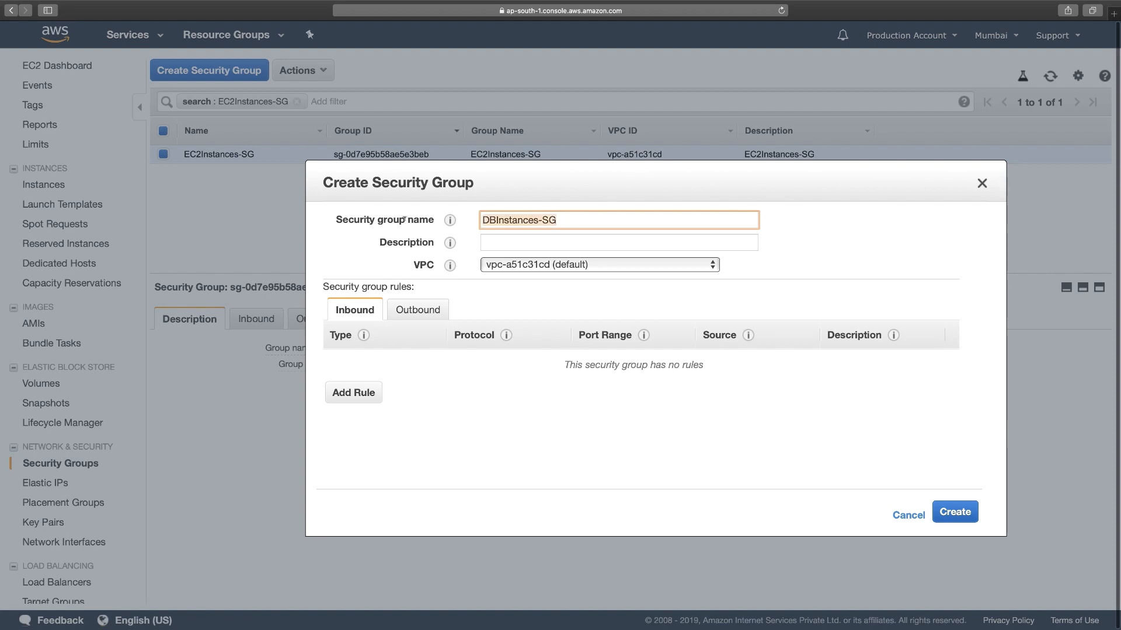
key("super+c")
left_click(498, 243)
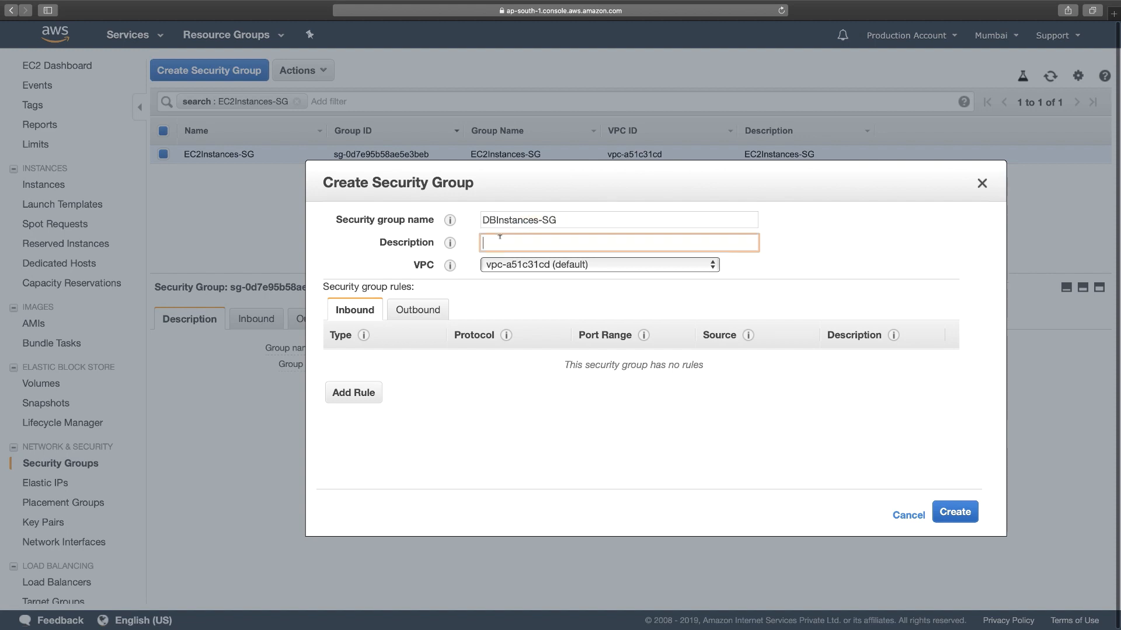
key("super+v")
Keep the default VPC vpc-a51c31cd for the database security group and create it
left_click(542, 268)
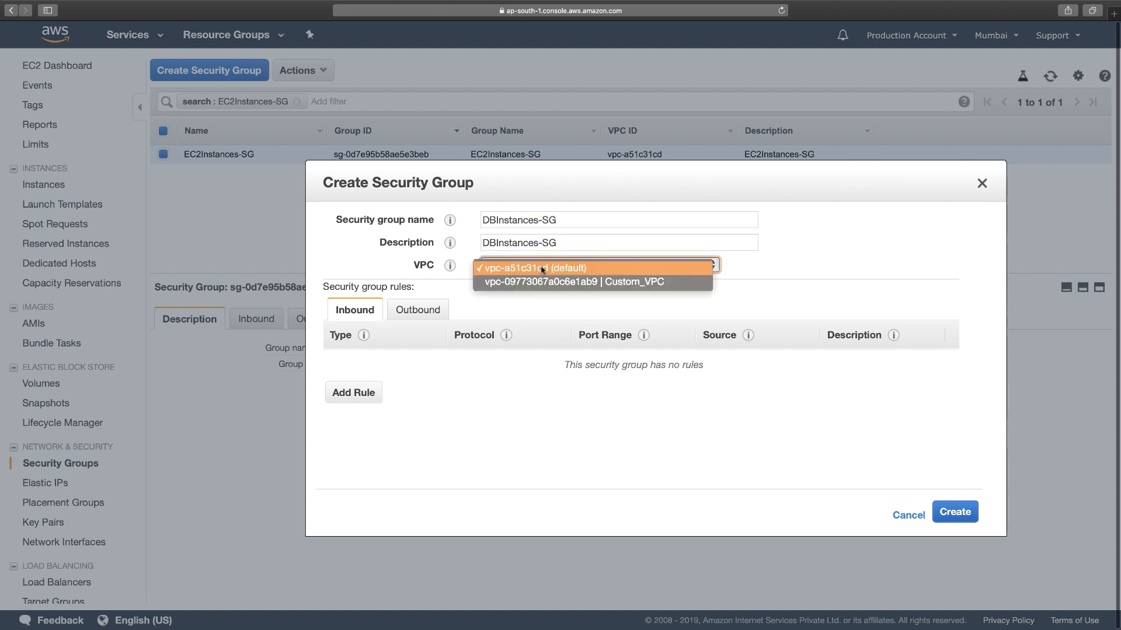
left_click(542, 268)
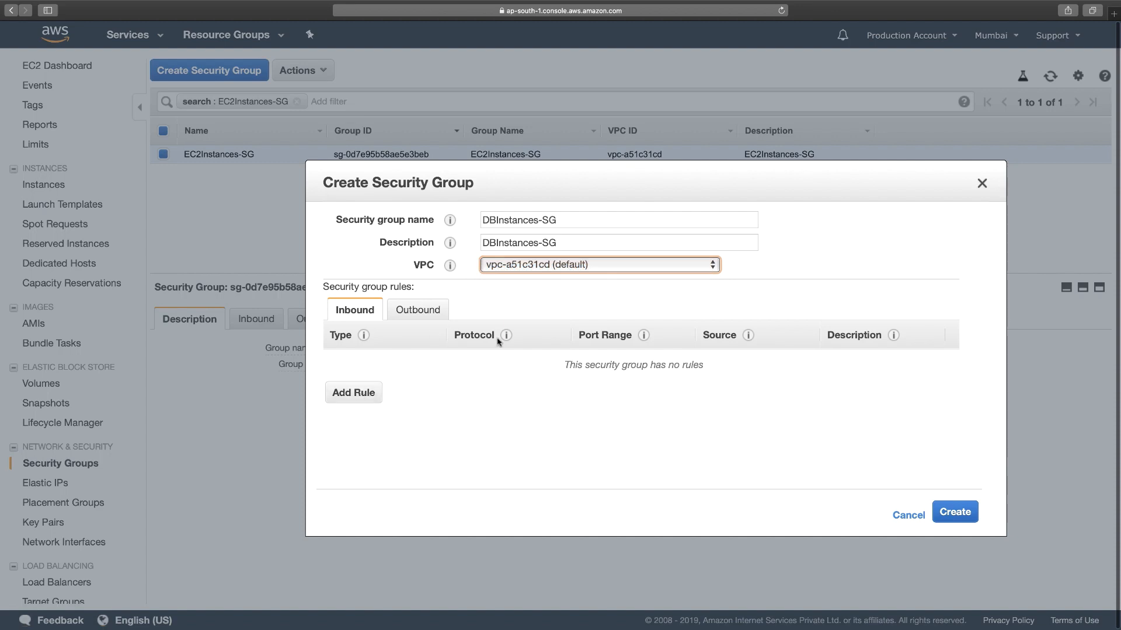
key("shift+Tab")
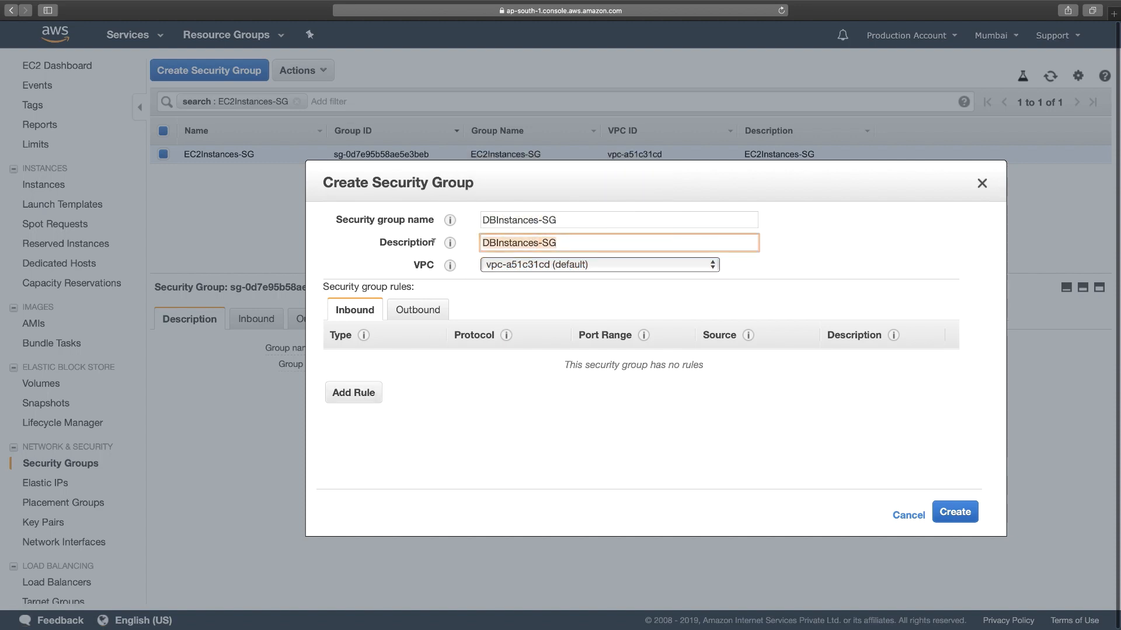
left_click(964, 513)
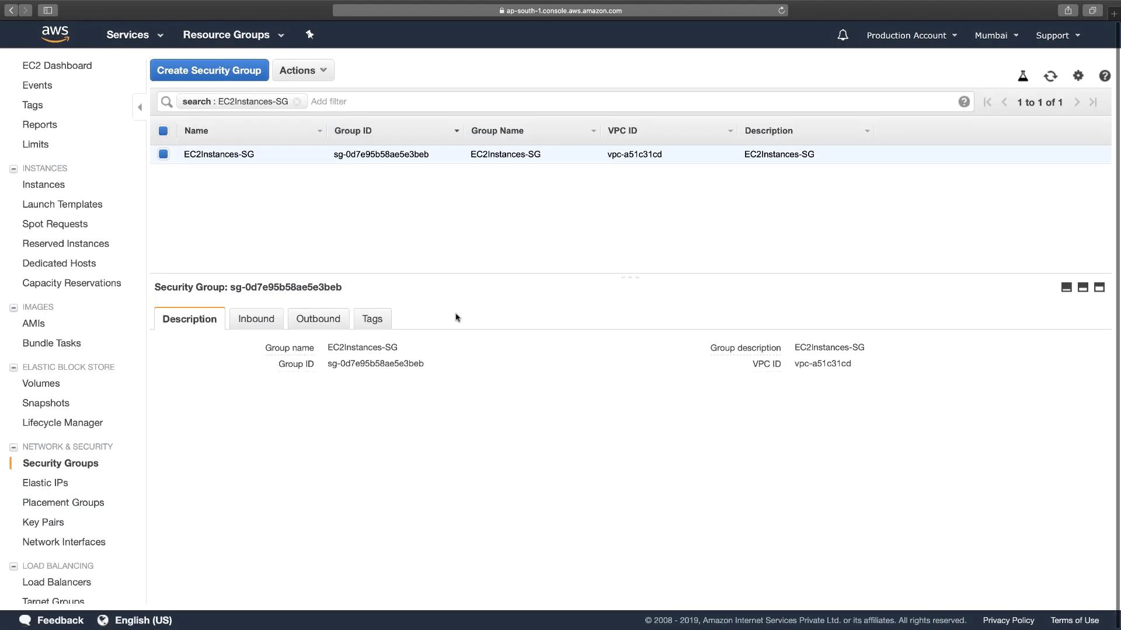
Replace the EC2Instances-SG filter on the security group list with DBInstances-SG
left_click(300, 103)
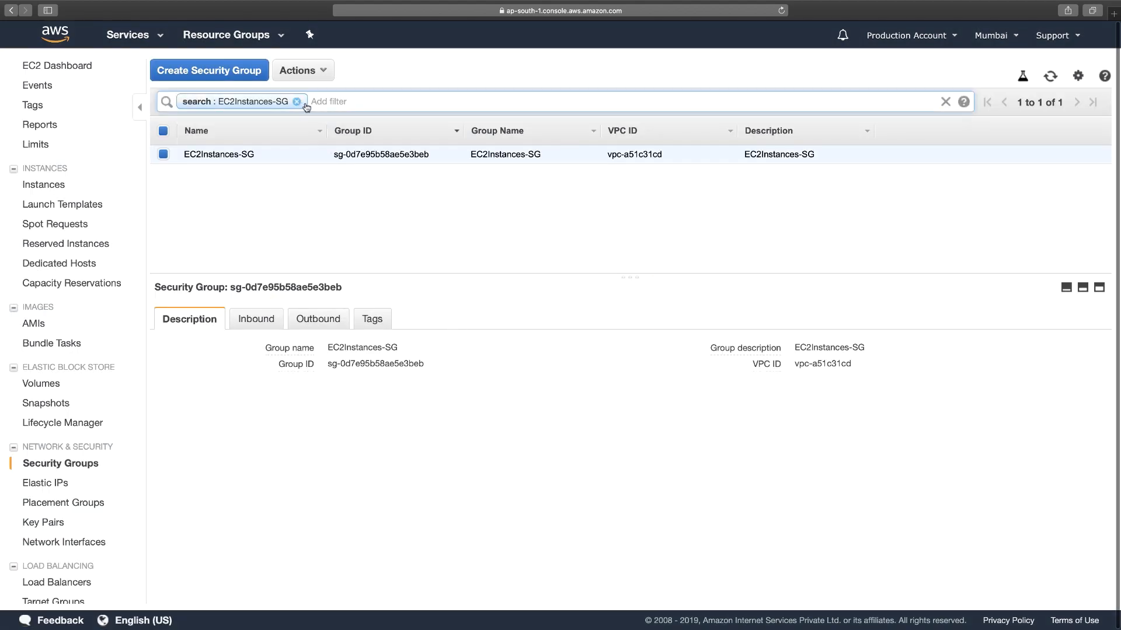
left_click(296, 102)
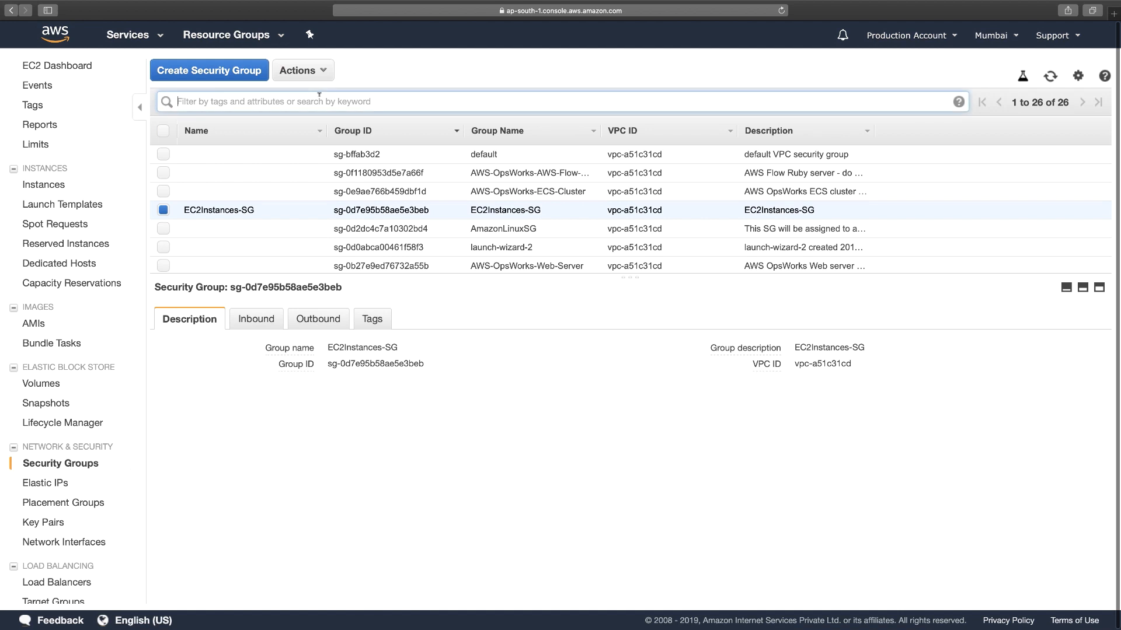
key("ctrl+v")
key("Return")
Add ec2Instances-SG as a second search filter alongside DBInstances-SG
key("ctrl+v")
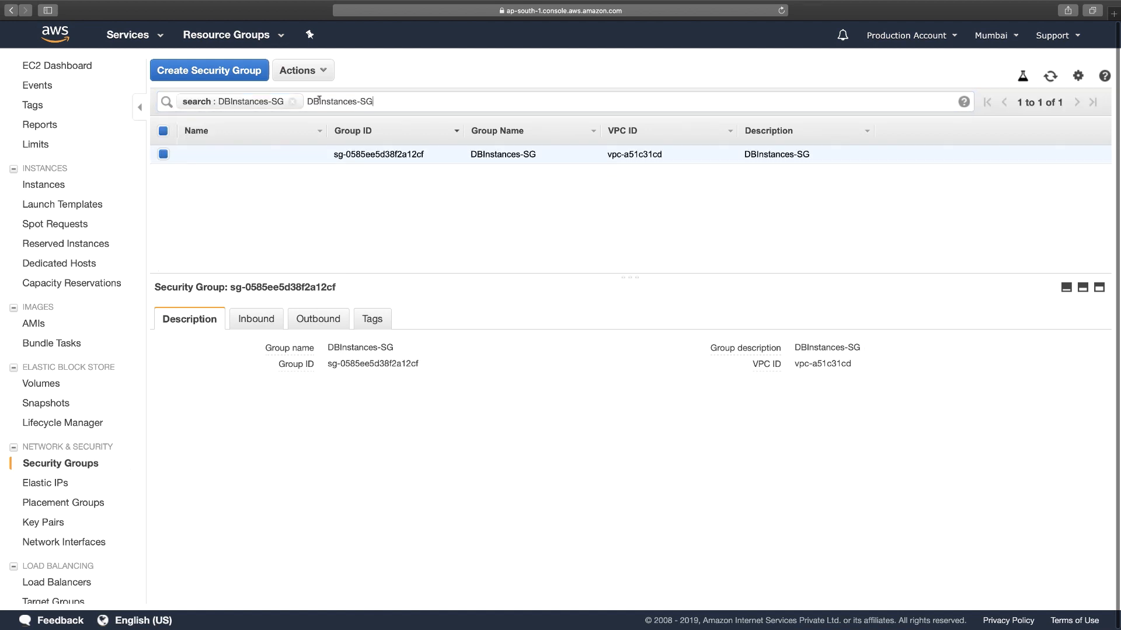
left_click(319, 100)
type("\\")
key("BackSpace")
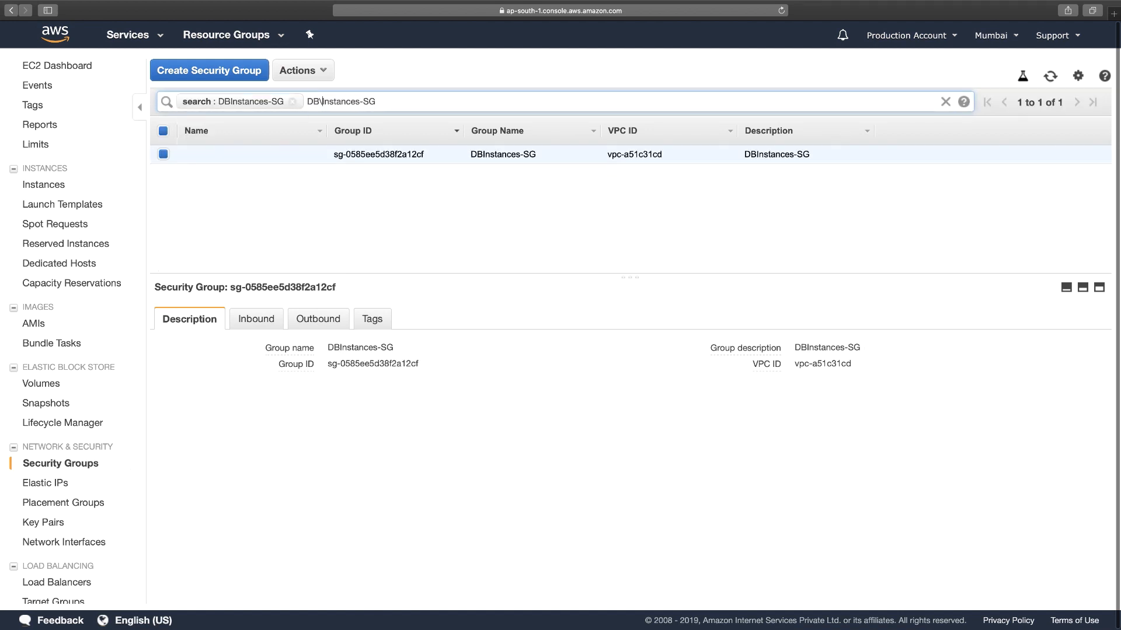
key("BackSpace")
key("BackSpace")
key("BackSpace")
type("ec2")
key("Return")
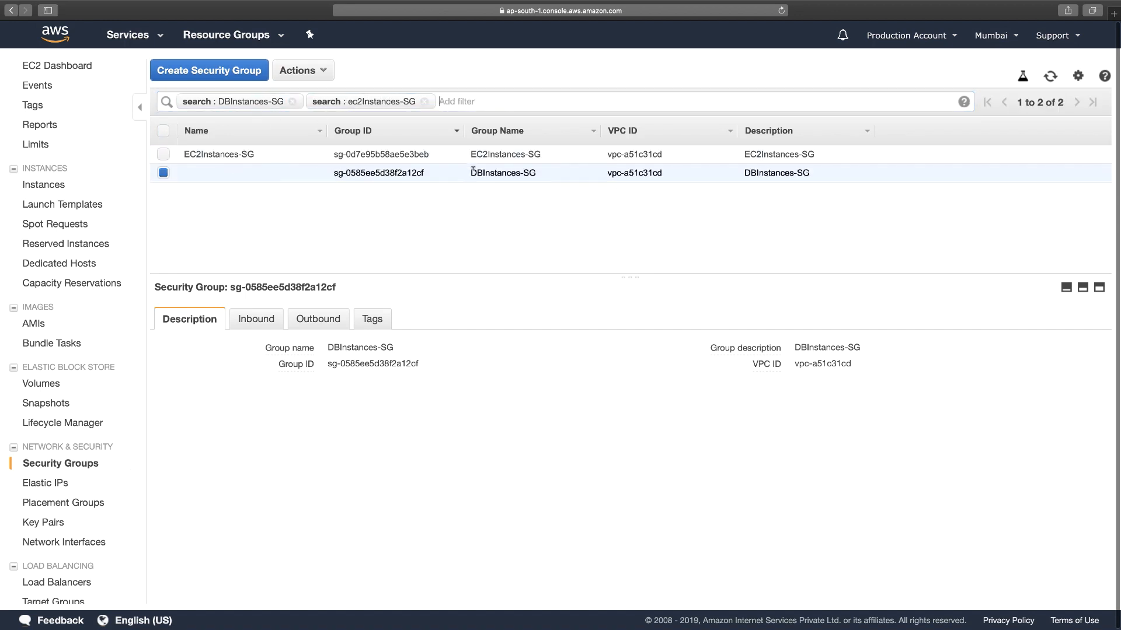
Set the Name tag of the database security group to DBInstances-SG
left_click_drag(473, 169, 538, 170)
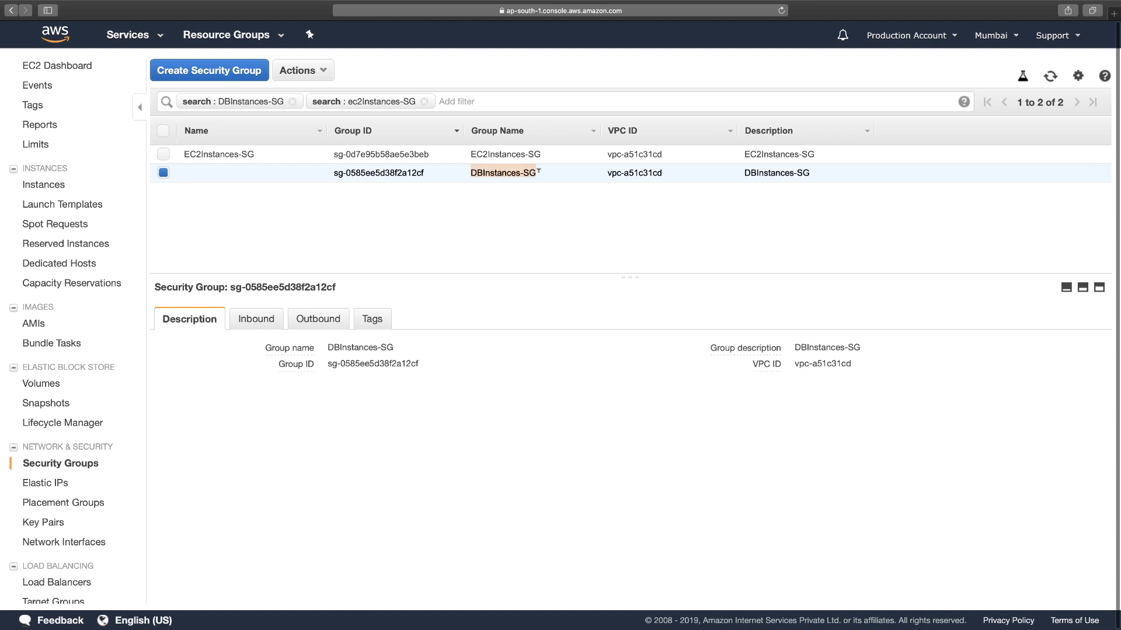
left_click(318, 173)
key("super+v")
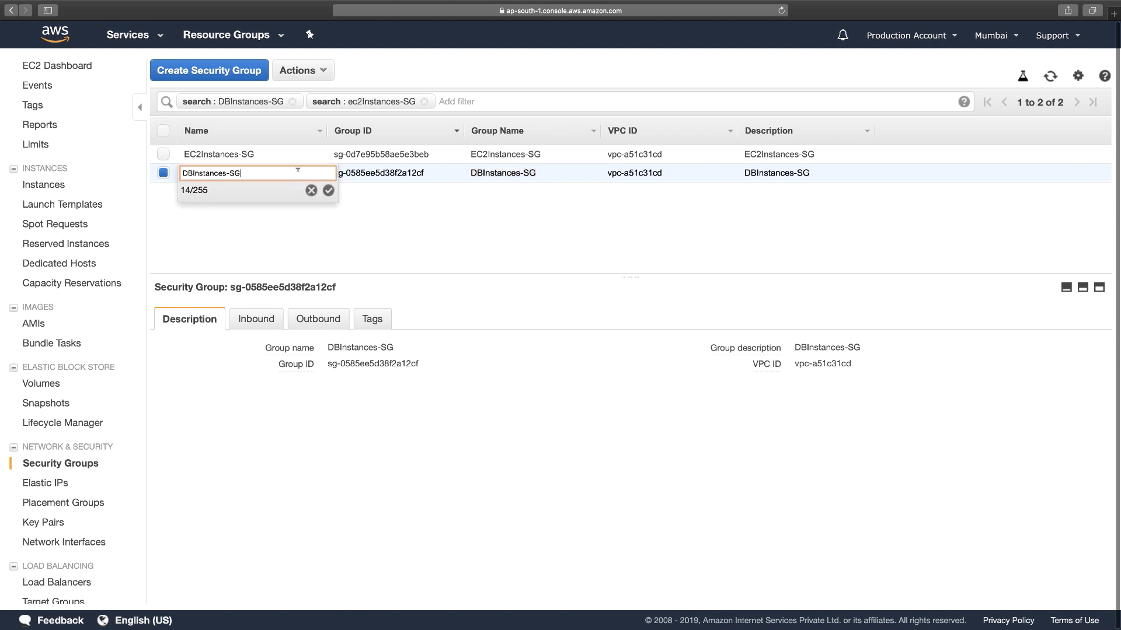
left_click(328, 191)
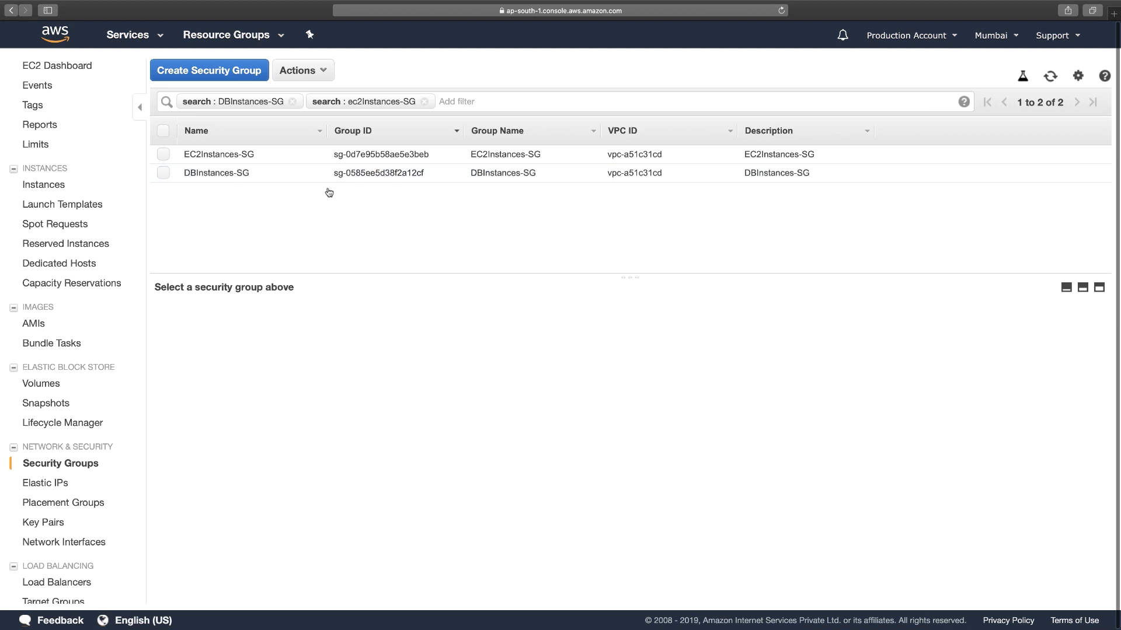
Select only the DBInstances-SG security group and enlarge its details area
left_click(163, 154)
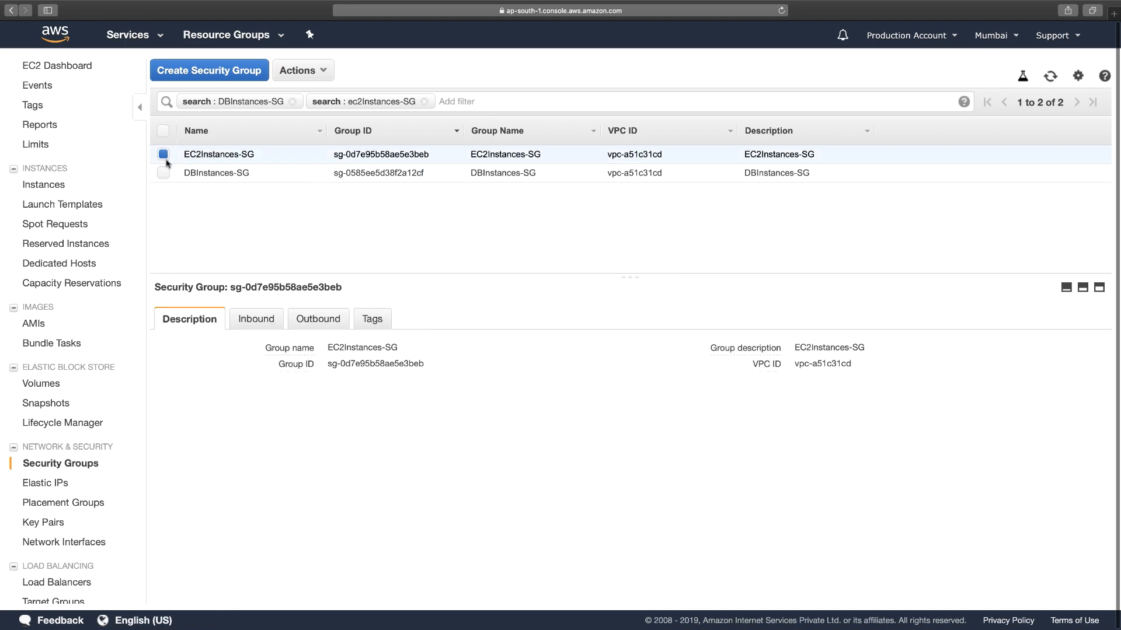
left_click(163, 173)
left_click(163, 155)
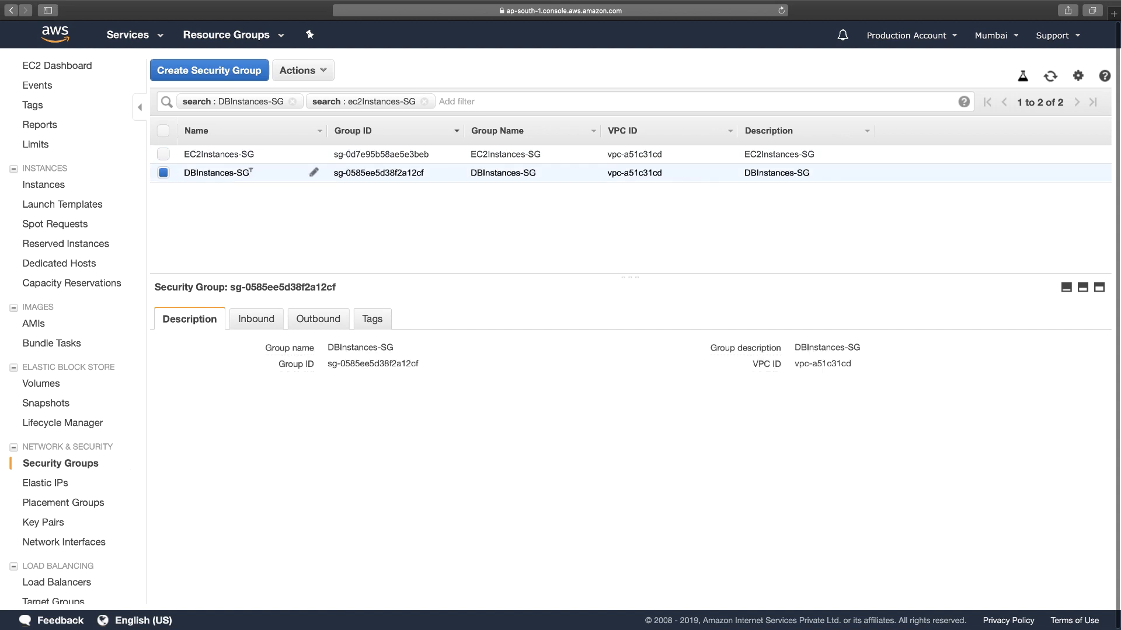
left_click_drag(250, 174, 183, 170)
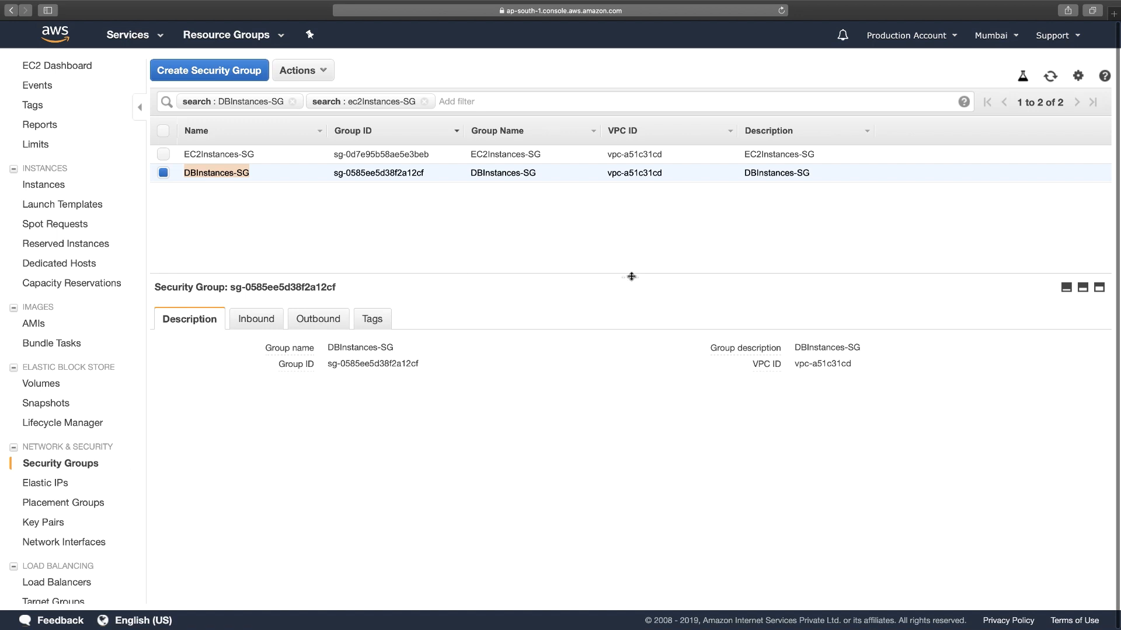
left_click_drag(631, 276, 631, 210)
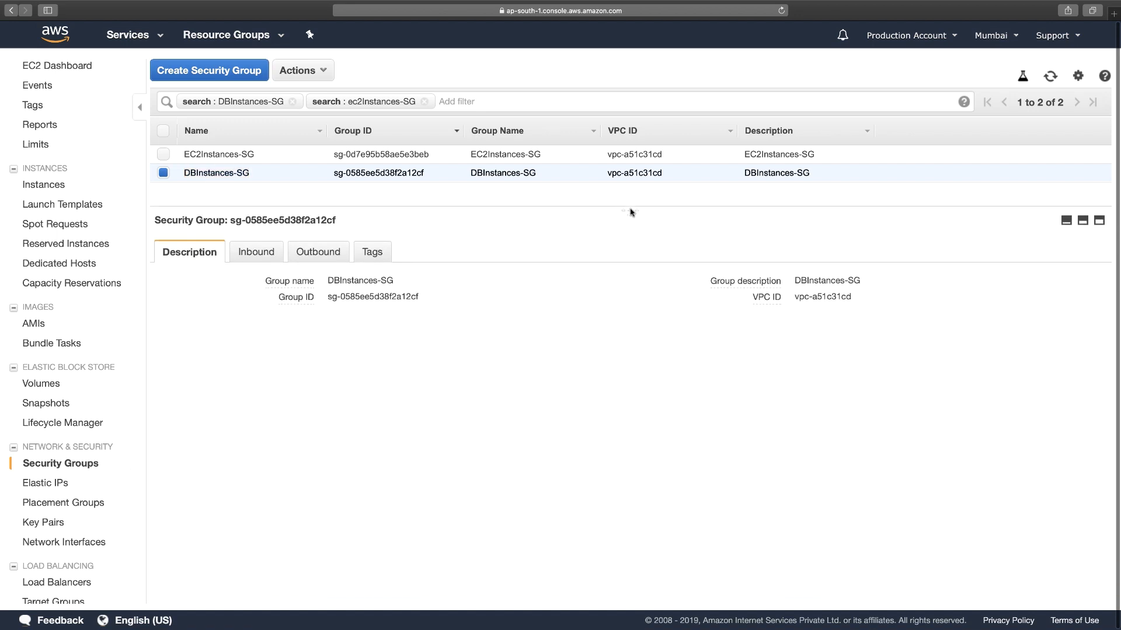
Start editing the inbound rules of DBInstances-SG and set the rule type to MYSQL/Aurora
left_click(261, 262)
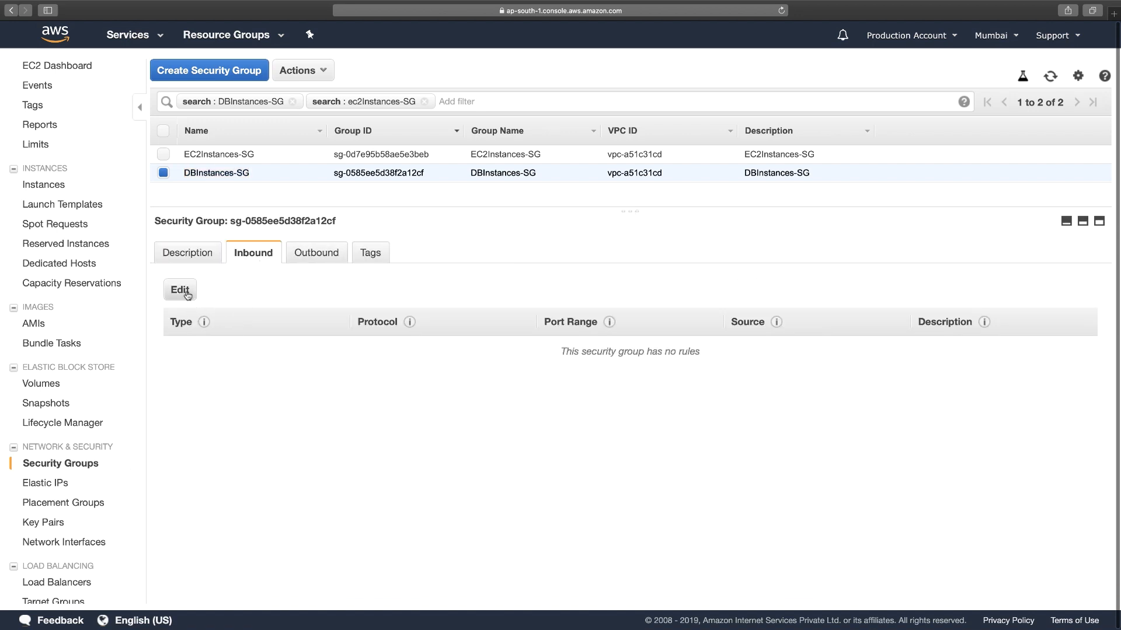
left_click(187, 295)
left_click(239, 306)
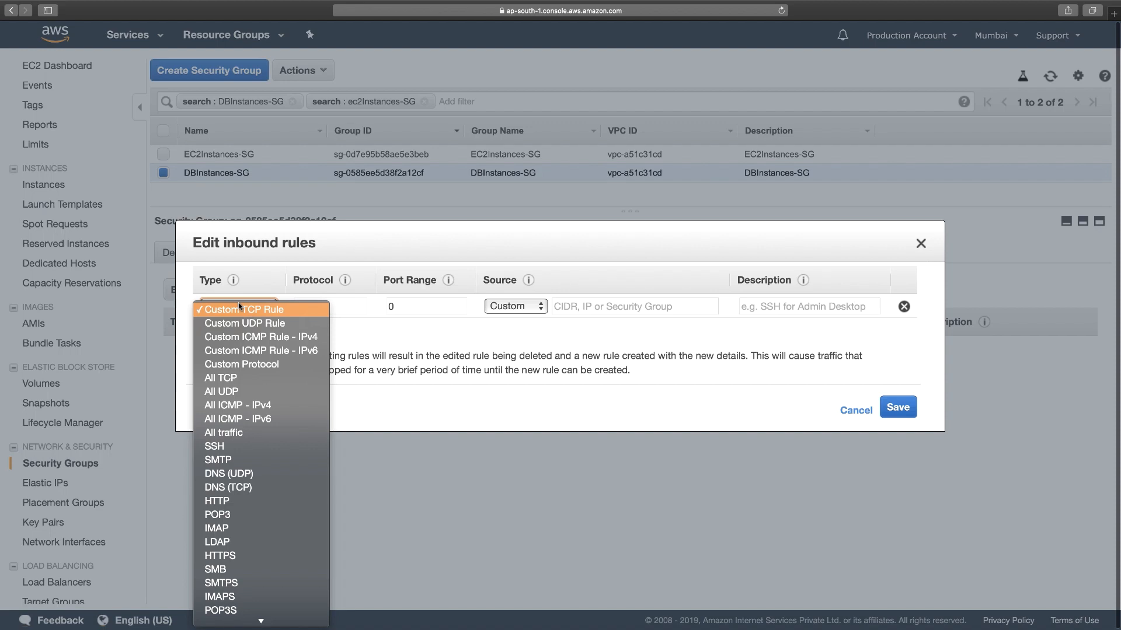
scroll(236, 499, "down", 3)
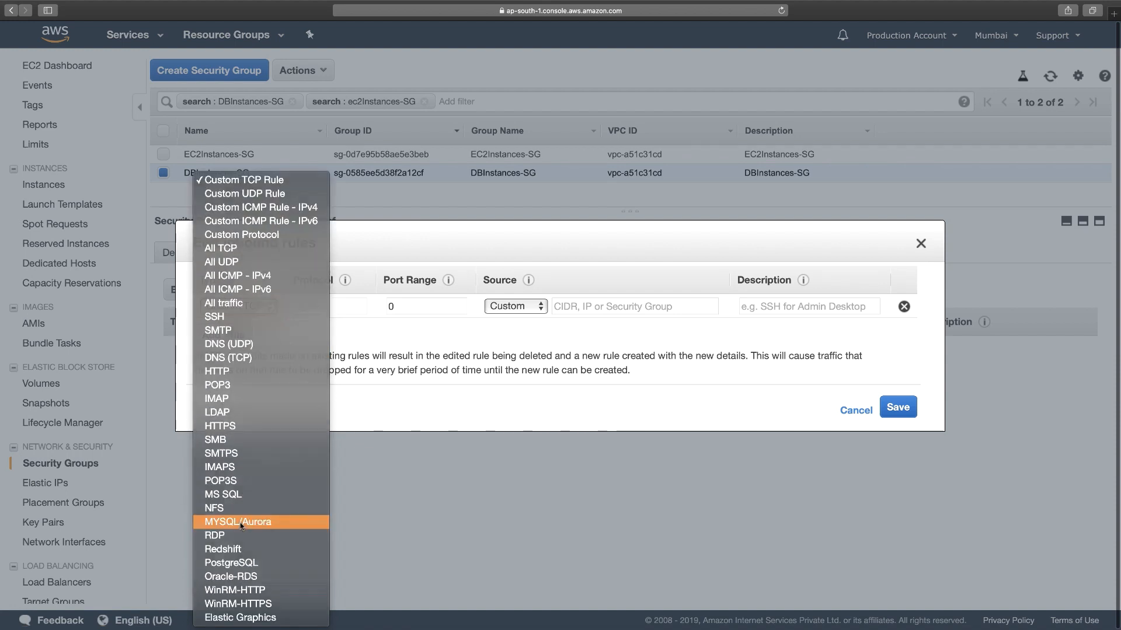
left_click(240, 523)
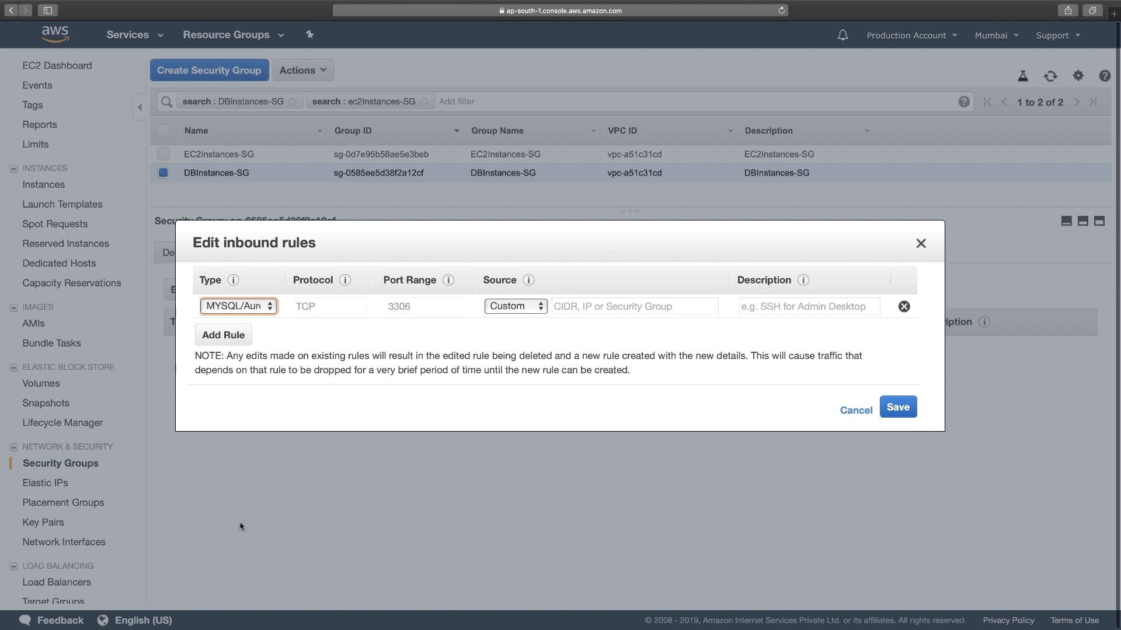
left_click_drag(416, 307, 389, 307)
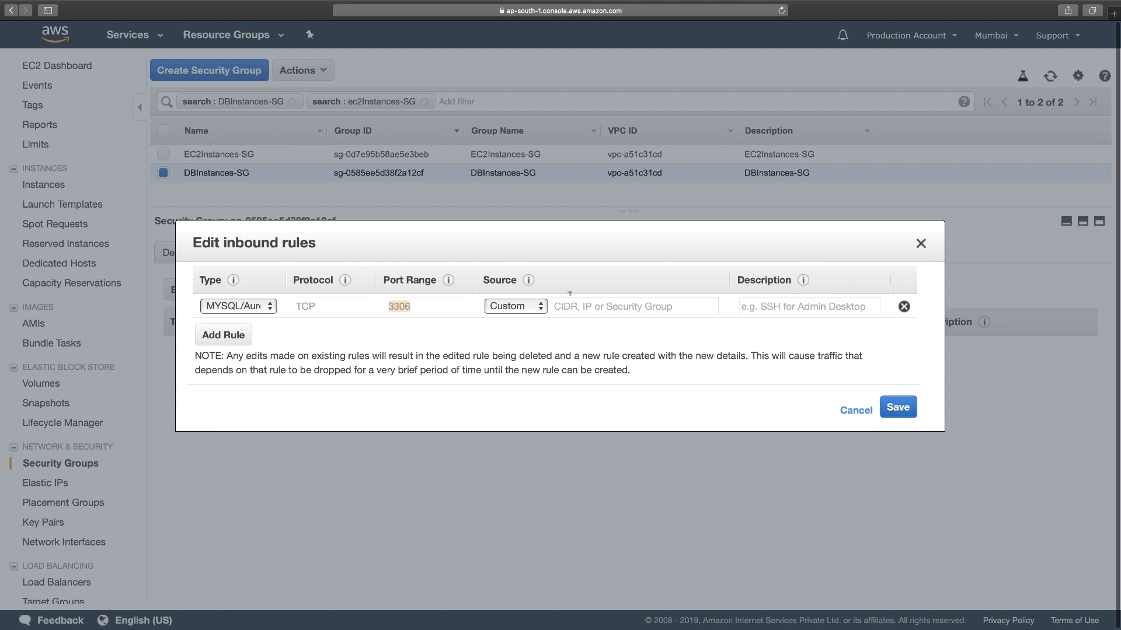
Keep the rule's source as Custom and choose the EC2Instances-SG security group as the allowed source
left_click(536, 307)
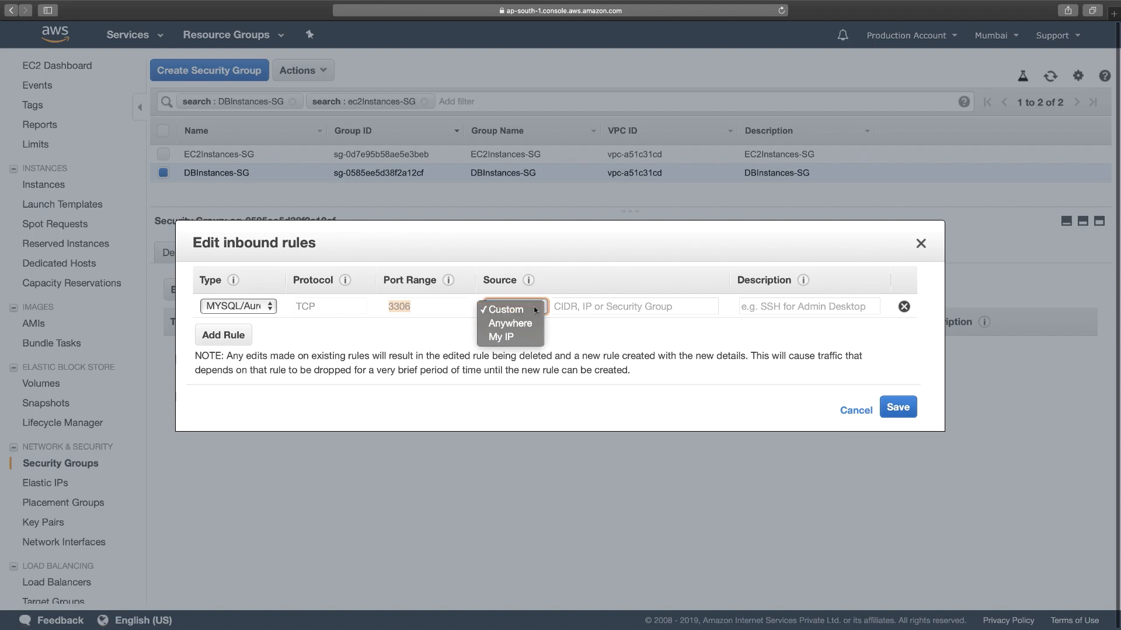
left_click(534, 308)
left_click(597, 301)
type("ec2")
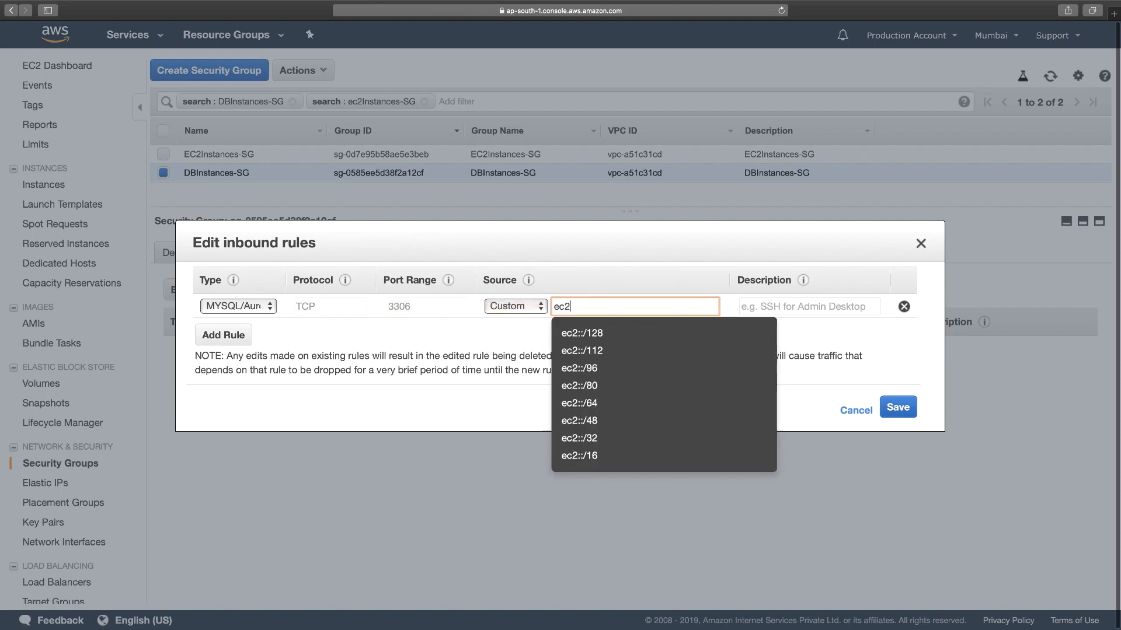
key("BackSpace")
key("BackSpace")
key("BackSpace")
type("EC2")
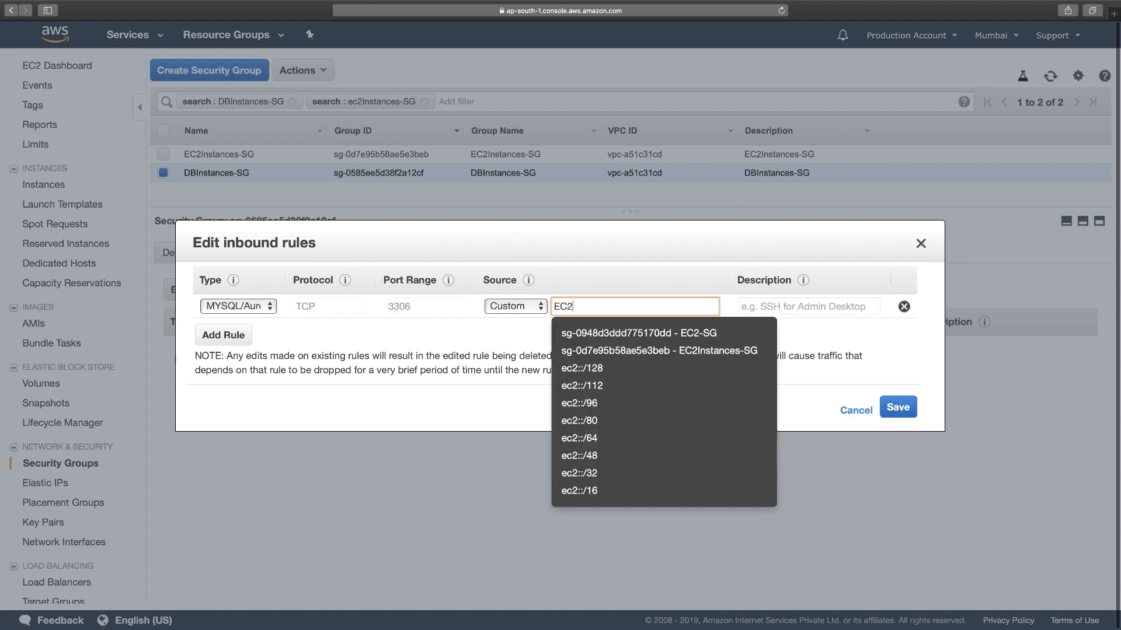
left_click(717, 351)
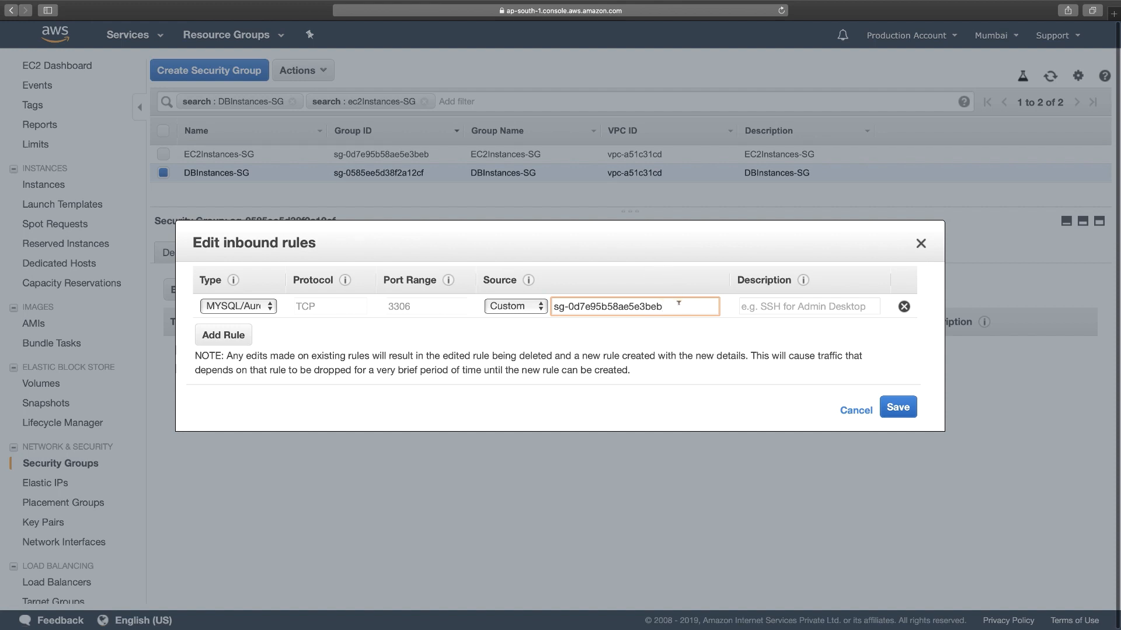
Save the MYSQL/Aurora inbound rule of the database security group
left_click_drag(677, 300, 538, 304)
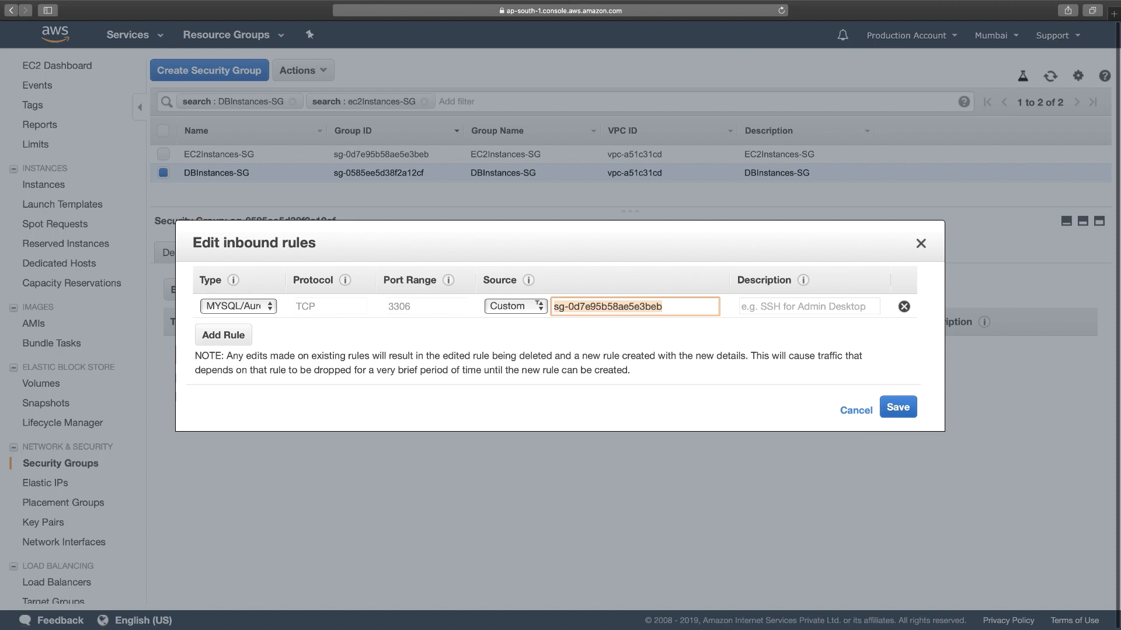
left_click(263, 309)
left_click(263, 311)
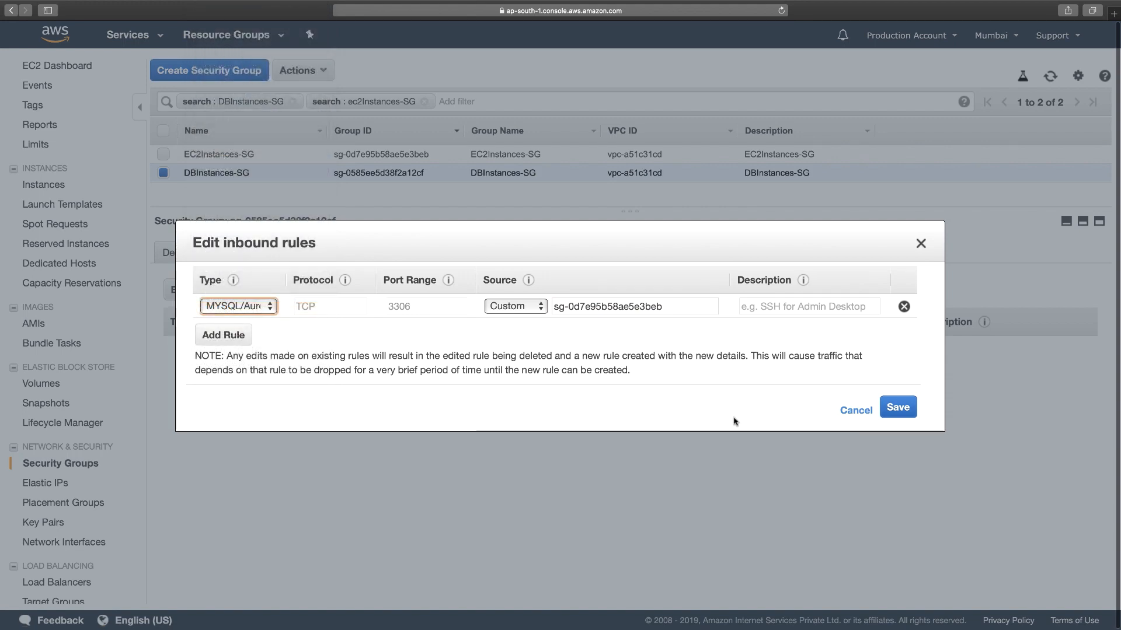
left_click(890, 403)
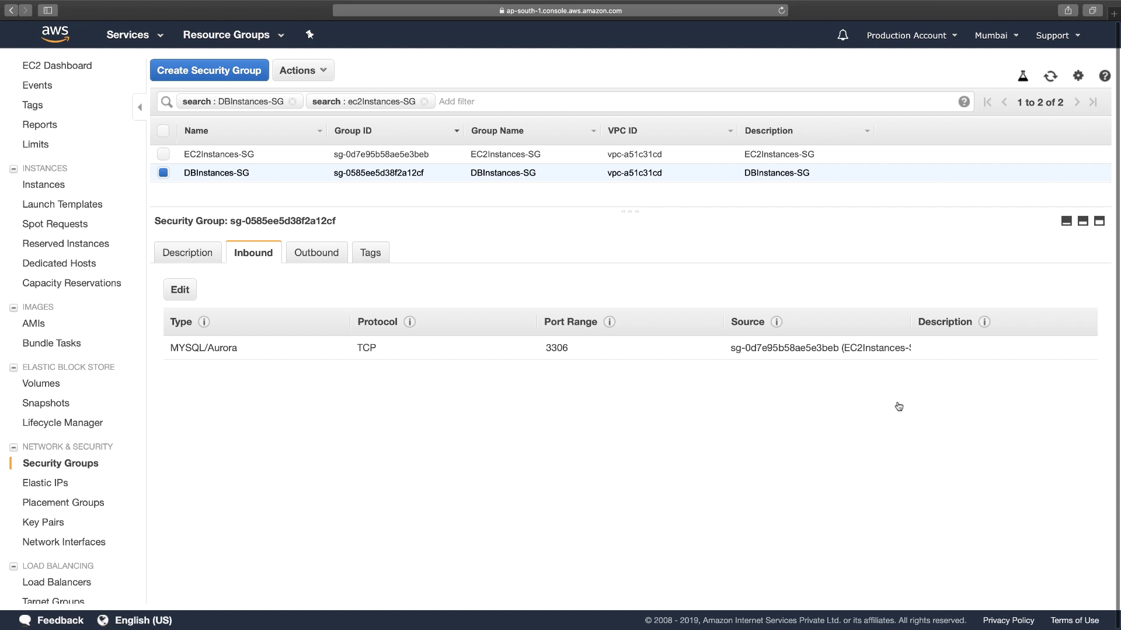
Open the RDS service from the Database category of AWS services
left_click(158, 37)
scroll(298, 391, "down", 3)
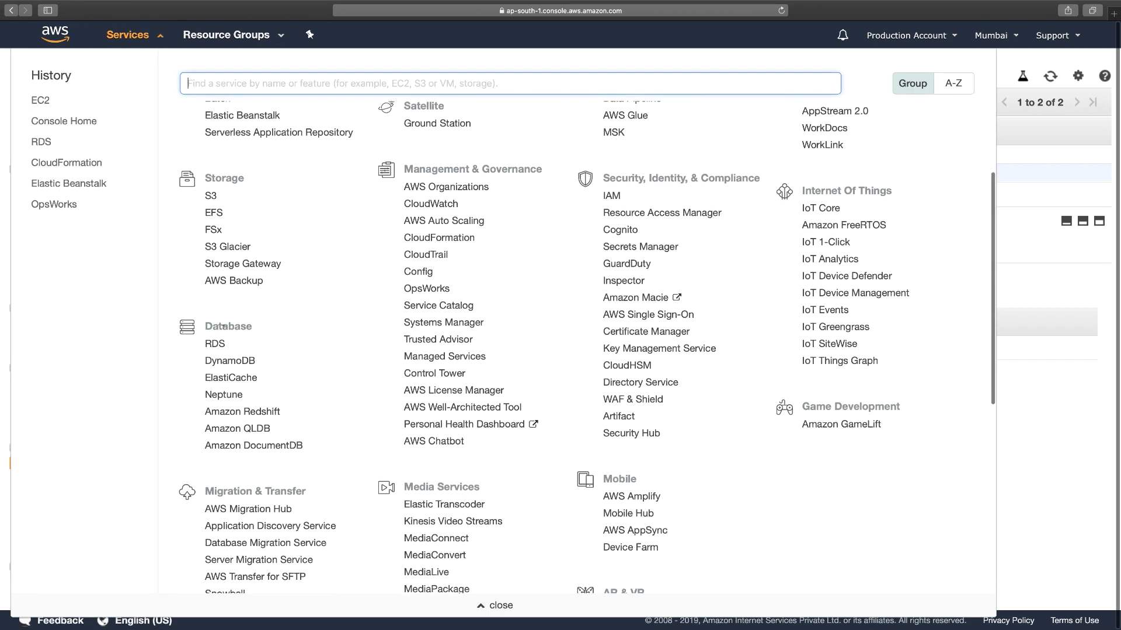
scroll(220, 346, "up", 5)
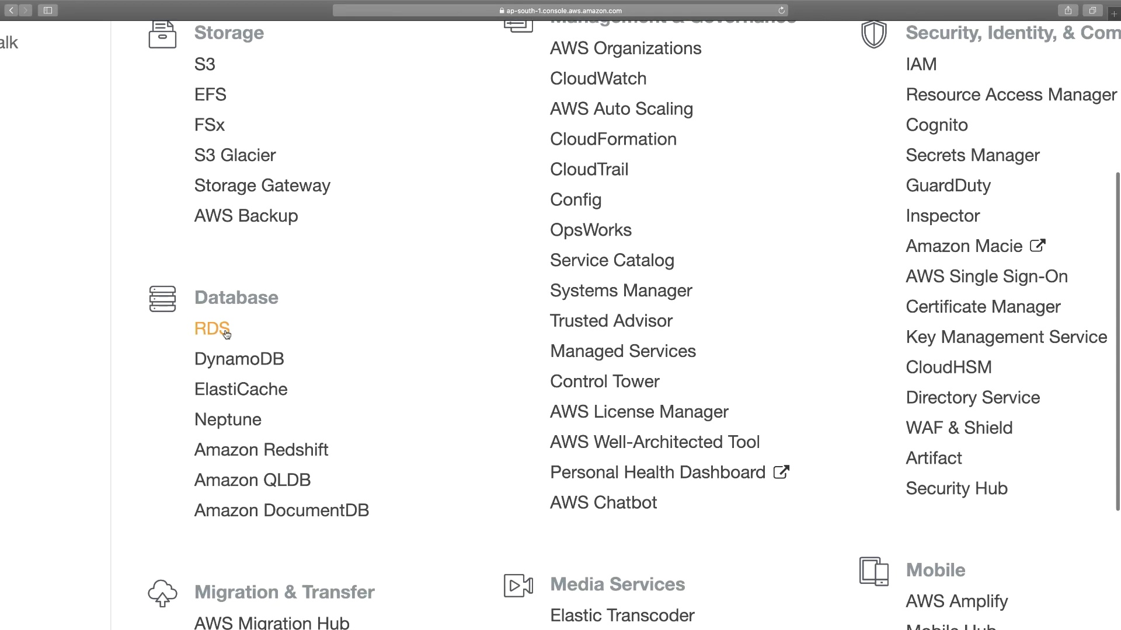
left_click(225, 333)
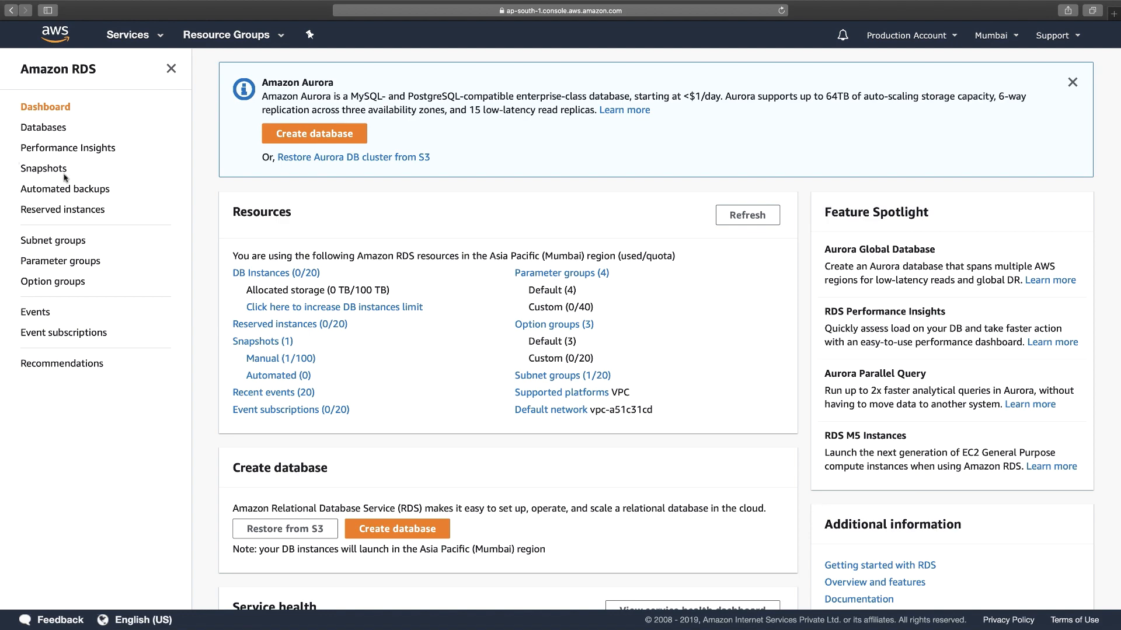
Go to the RDS subnet groups and start creating a new DB subnet group
scroll(64, 172, "up", 5)
scroll(65, 173, "left", 1)
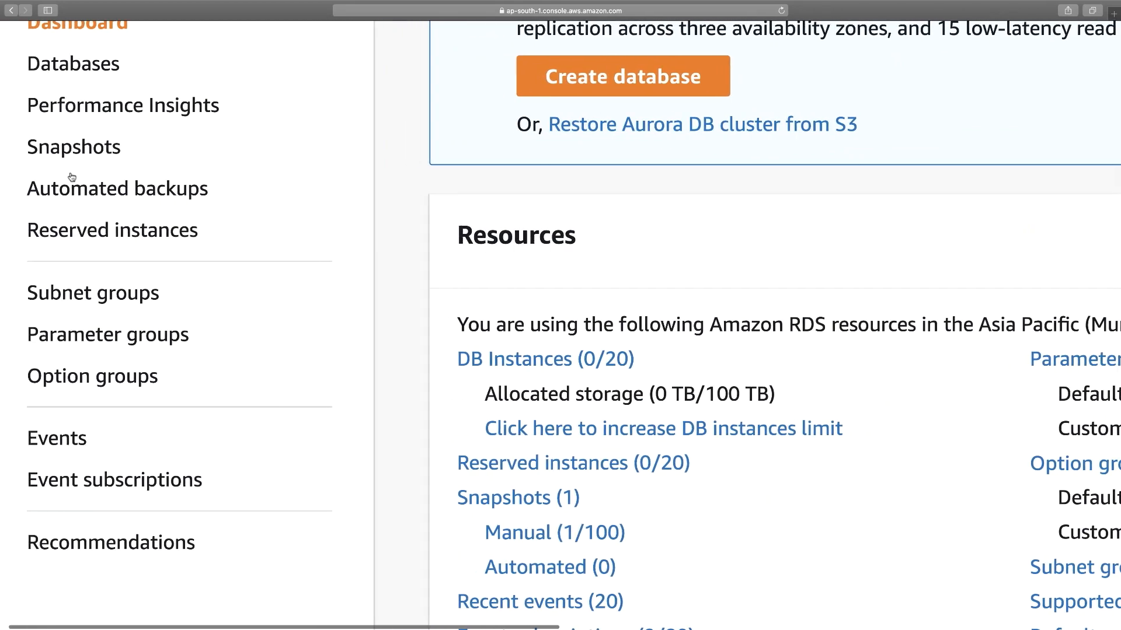
left_click(134, 295)
scroll(328, 313, "down", 5)
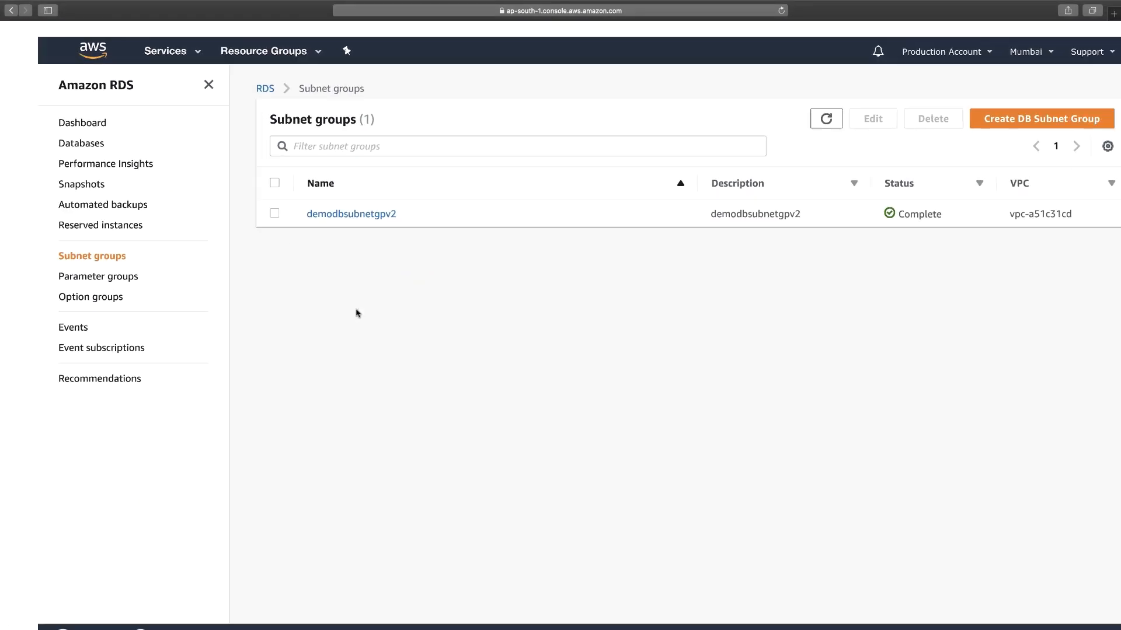
scroll(1033, 107, "up", 5)
left_click(1033, 107)
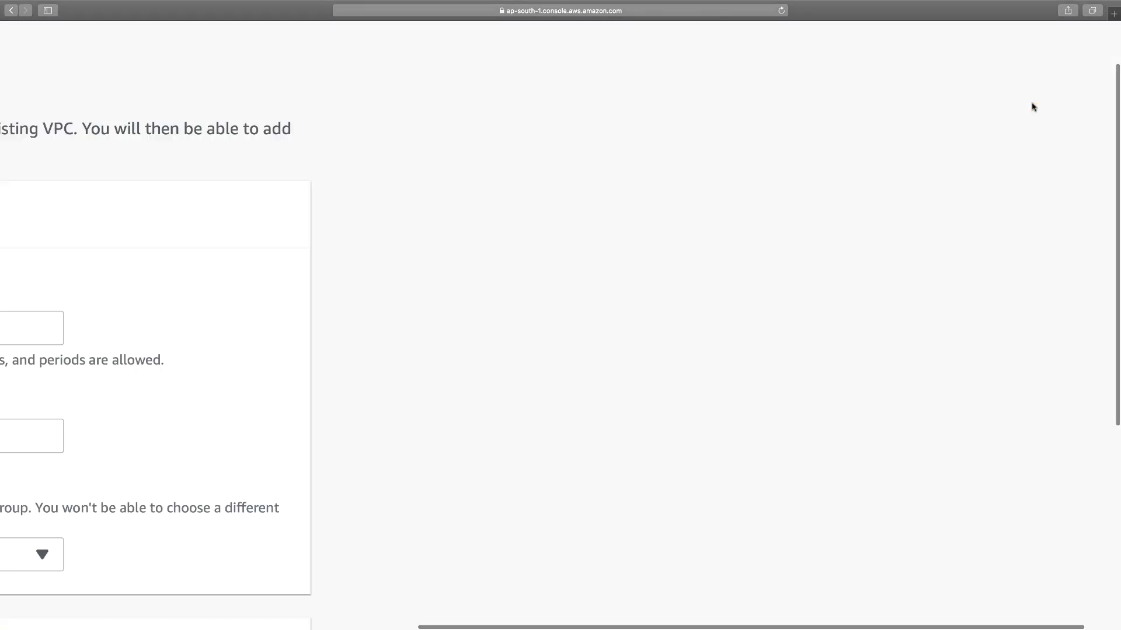
scroll(751, 313, "down", 5)
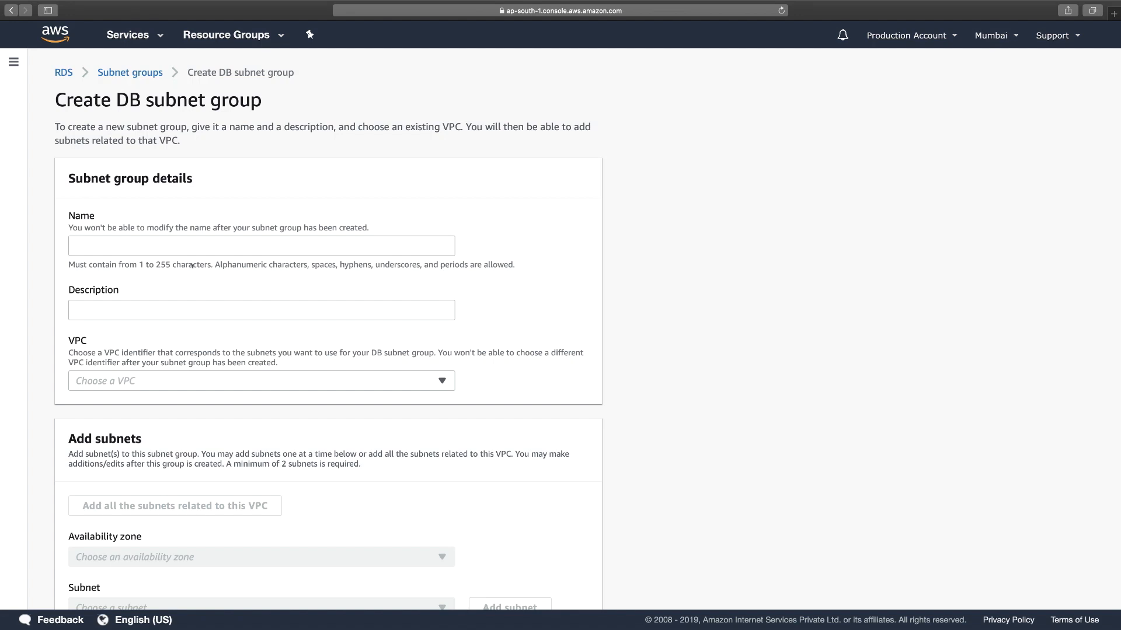
Name the new subnet group DBsubnetgroup, reusing the wording of the page heading without spaces
left_click_drag(130, 99, 268, 97)
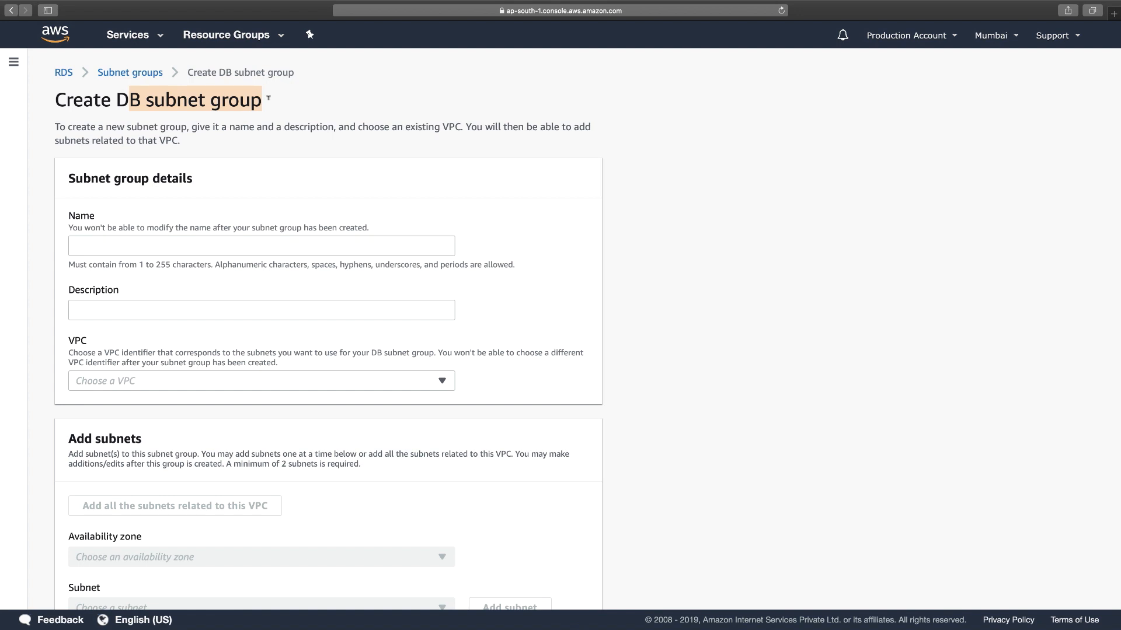
left_click(114, 250)
left_click_drag(116, 101, 260, 99)
key("super+c")
left_click(127, 246)
key("super+v")
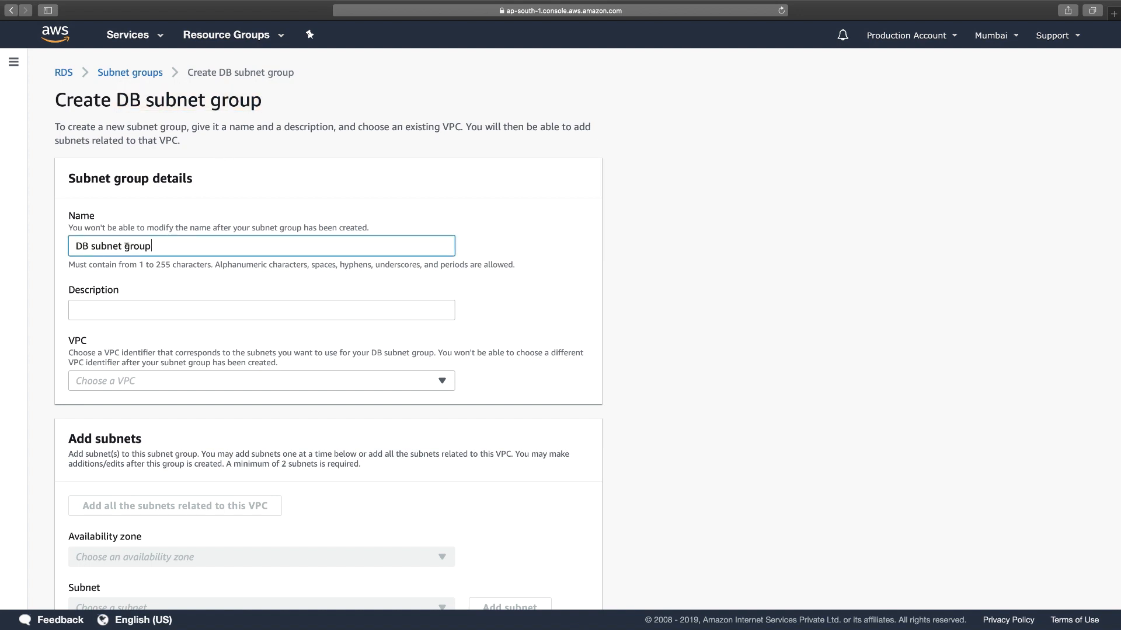
left_click(93, 246)
key("BackSpace")
left_click(121, 245)
key("BackSpace")
Set the subnet group's description to DBsubnetgroup and its VPC to vpc-a51c31cd
left_click(118, 311)
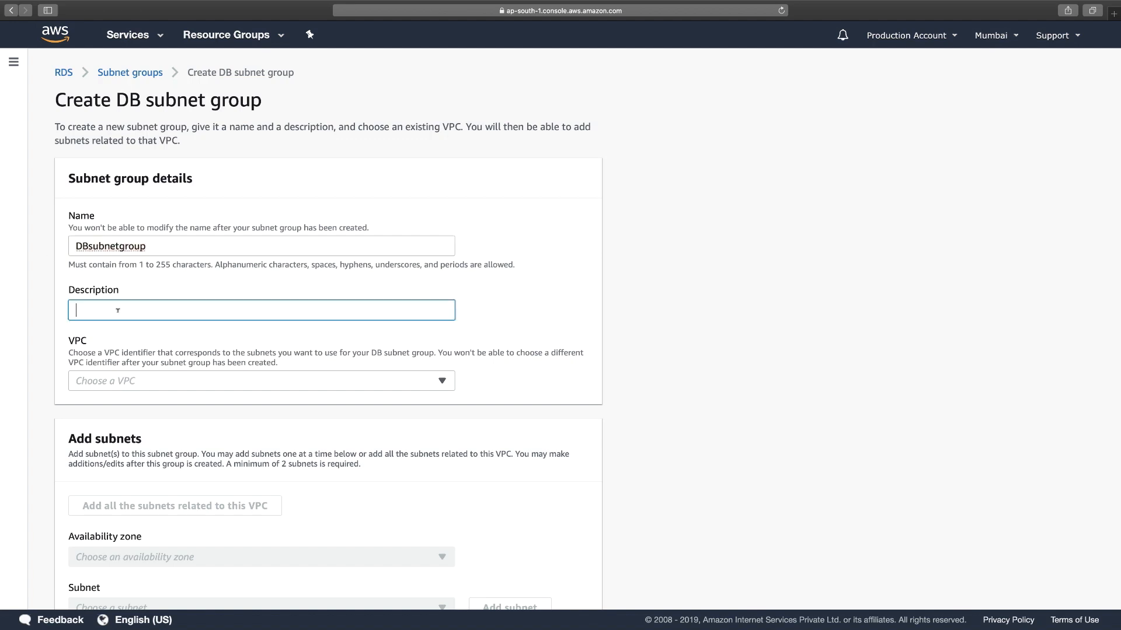
key("ctrl+v")
left_click(198, 380)
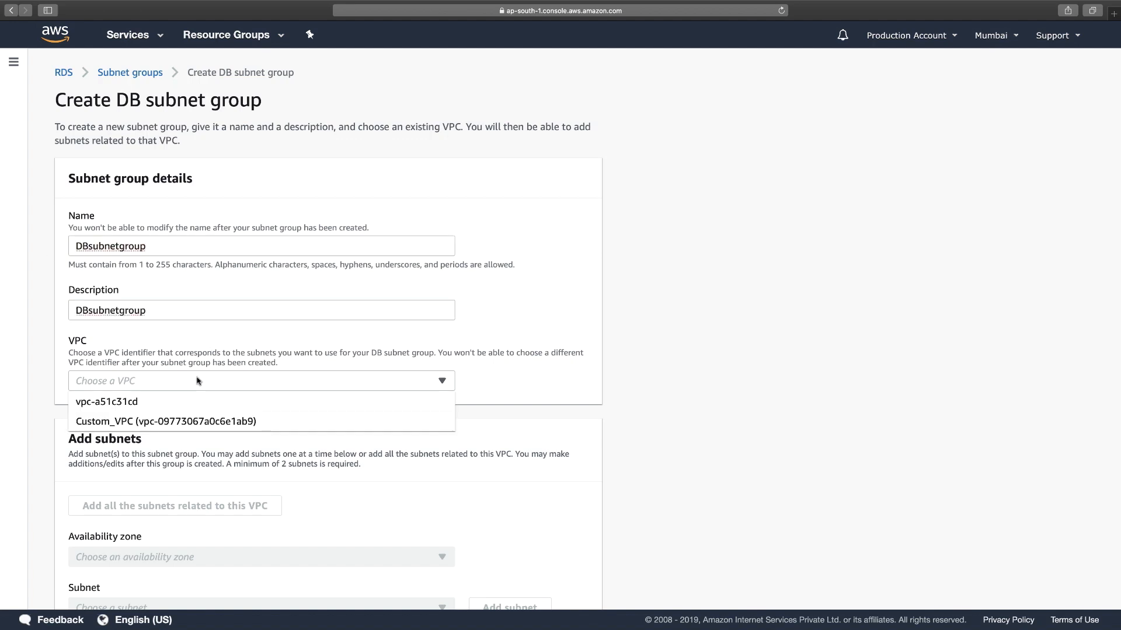
left_click(171, 408)
Add subnet-844e04ec (172.31.16.0/20) from availability zone ap-south-1a to the subnet group
scroll(242, 415, "down", 3)
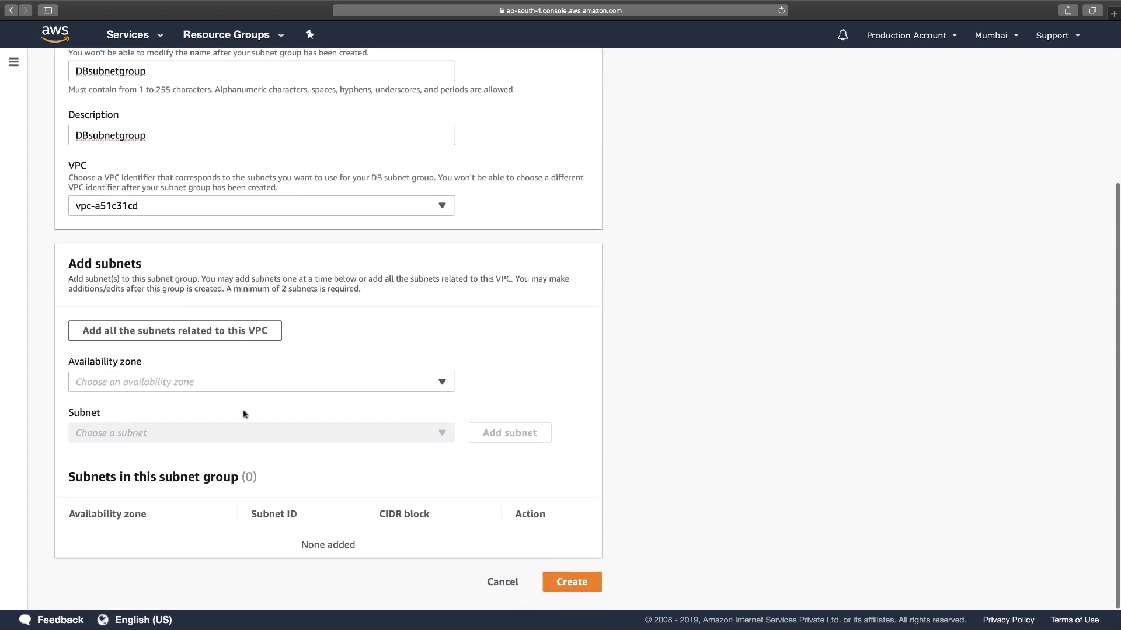
left_click(435, 389)
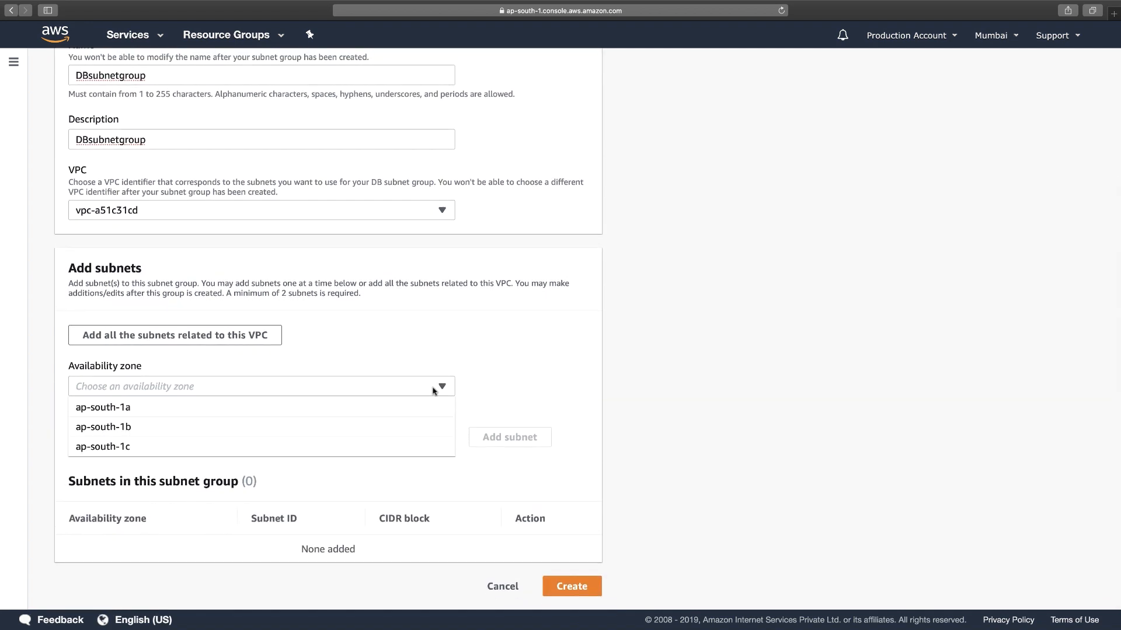
left_click(293, 415)
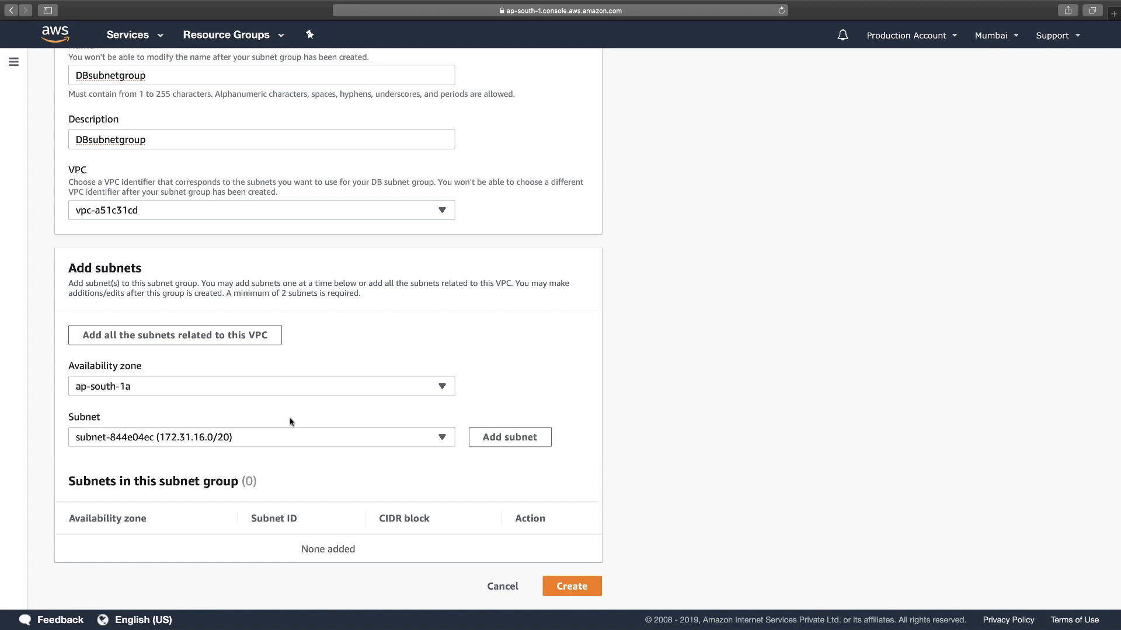
left_click(273, 447)
left_click(309, 445)
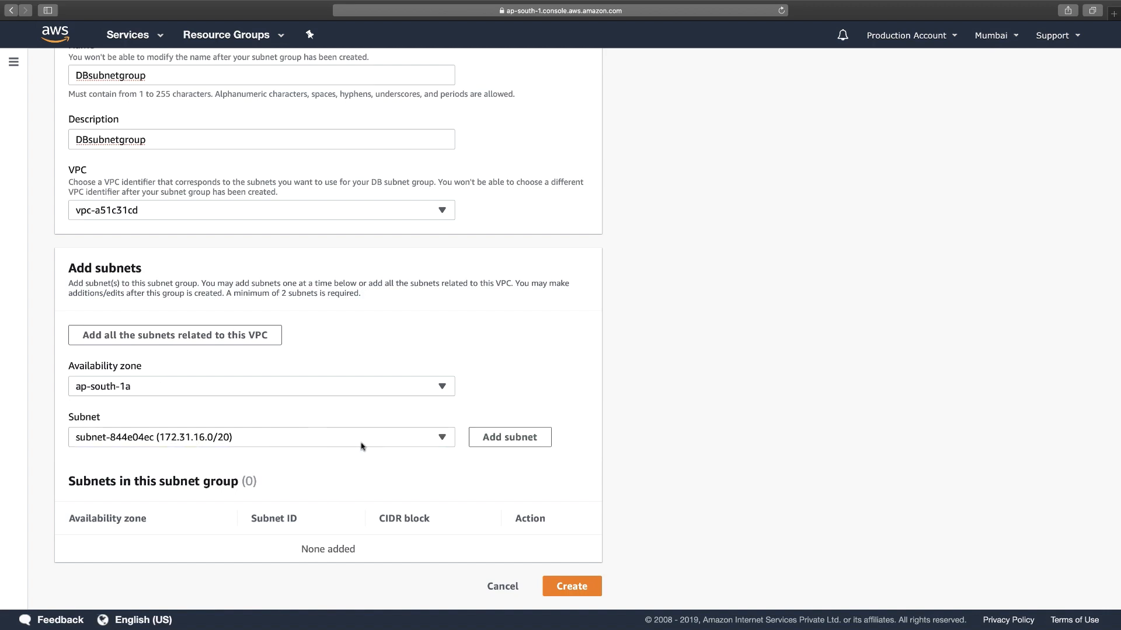
left_click(393, 438)
left_click(356, 458)
left_click(513, 438)
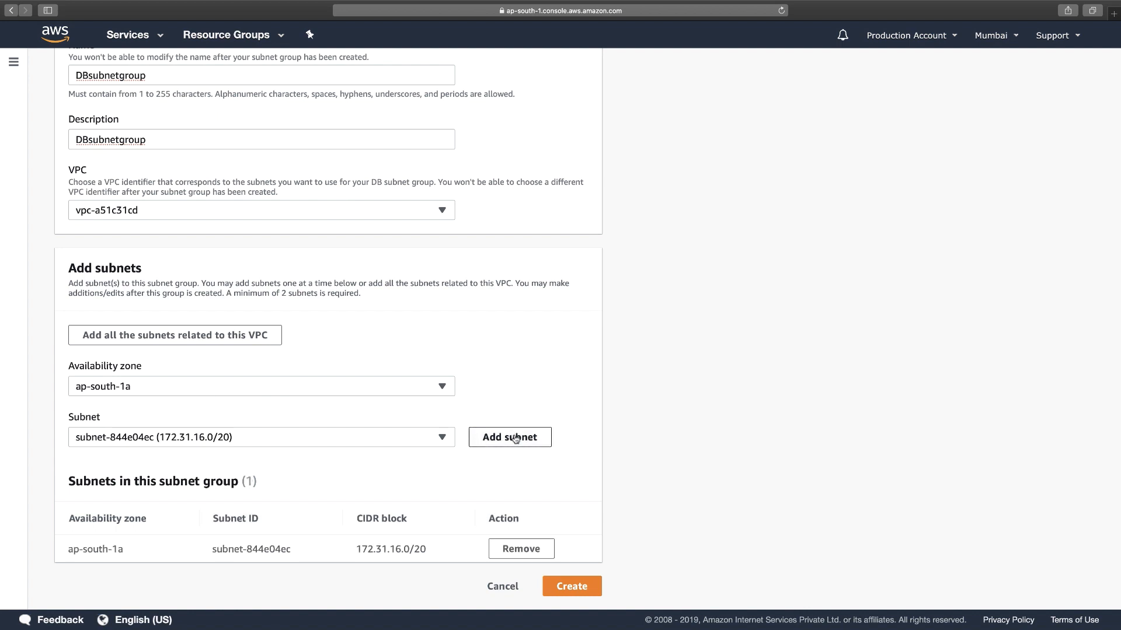
Add subnet-7e1ba332 (172.31.0.0/20) from availability zone ap-south-1b to the subnet group
left_click(162, 389)
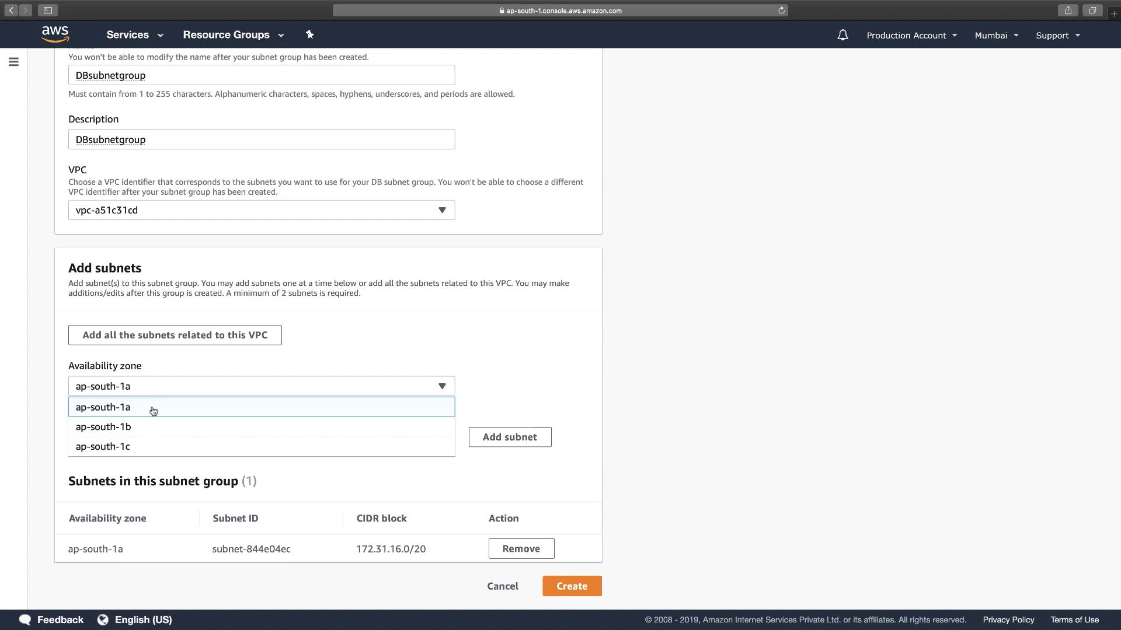
left_click(146, 426)
left_click(162, 445)
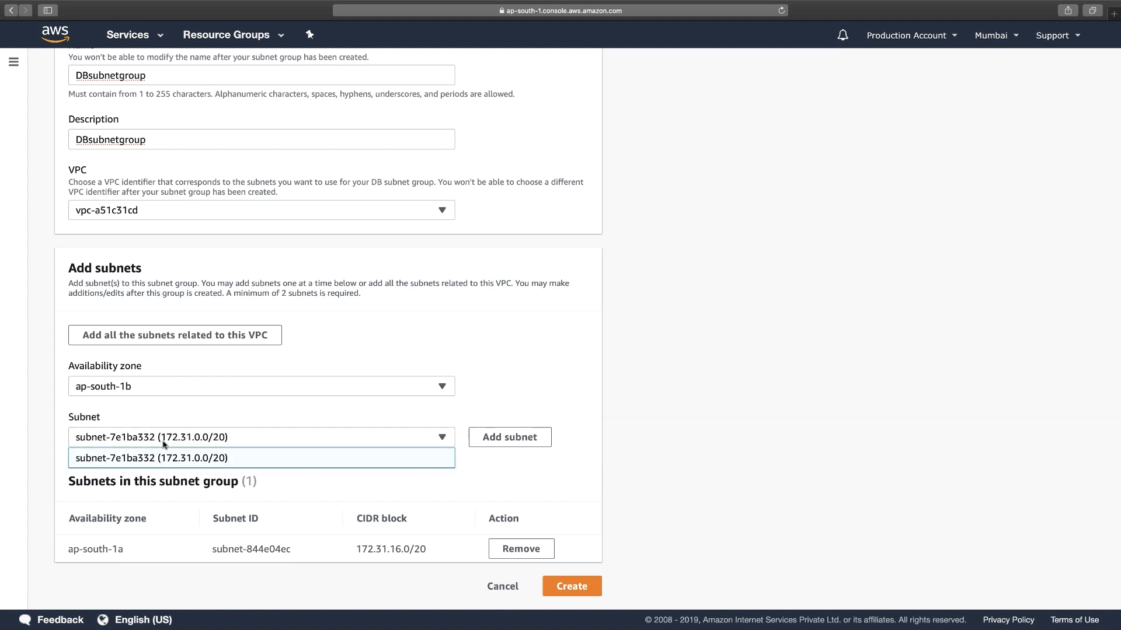
left_click(160, 459)
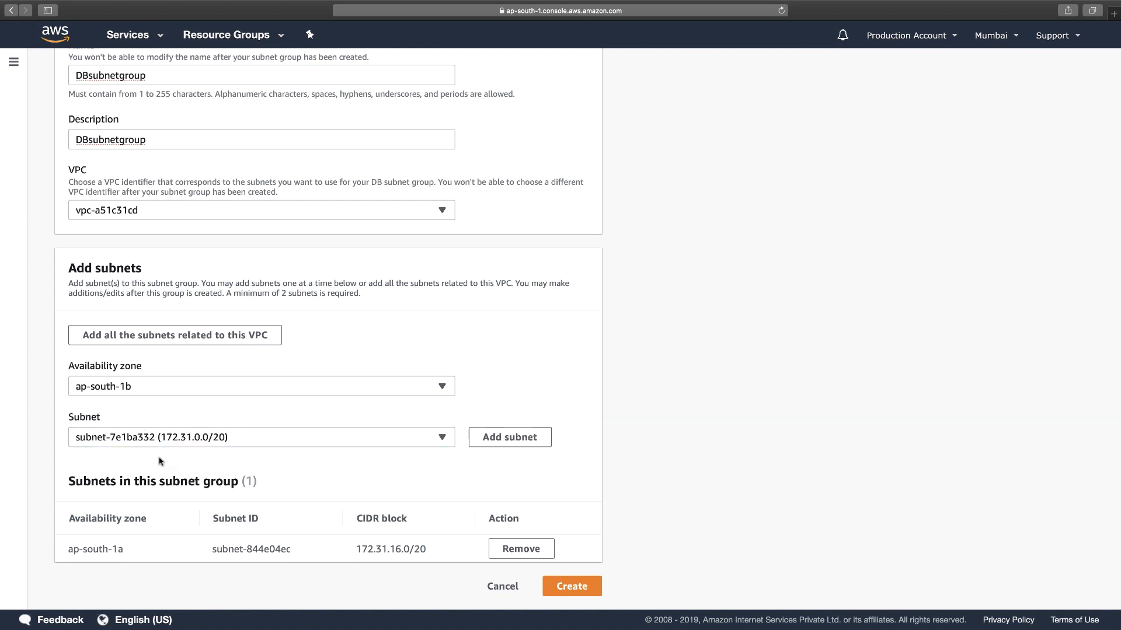
left_click(495, 439)
Examine the availability zones, subnet IDs and CIDR blocks of the subnets added to the group
scroll(457, 493, "down", 1)
scroll(408, 514, "up", 5)
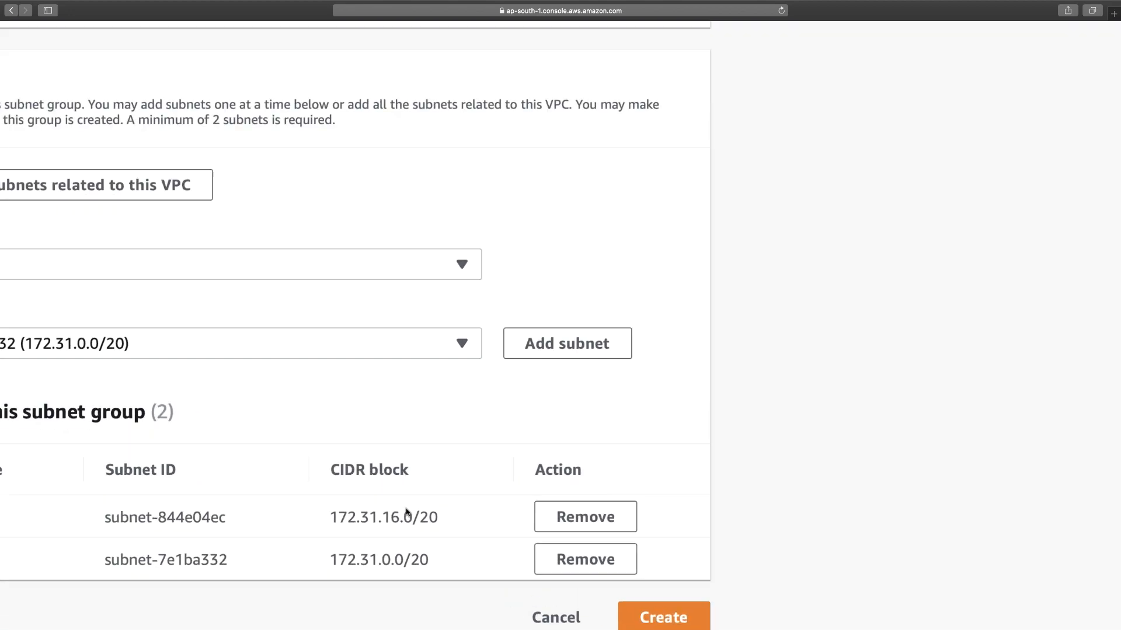
scroll(407, 513, "left", 2)
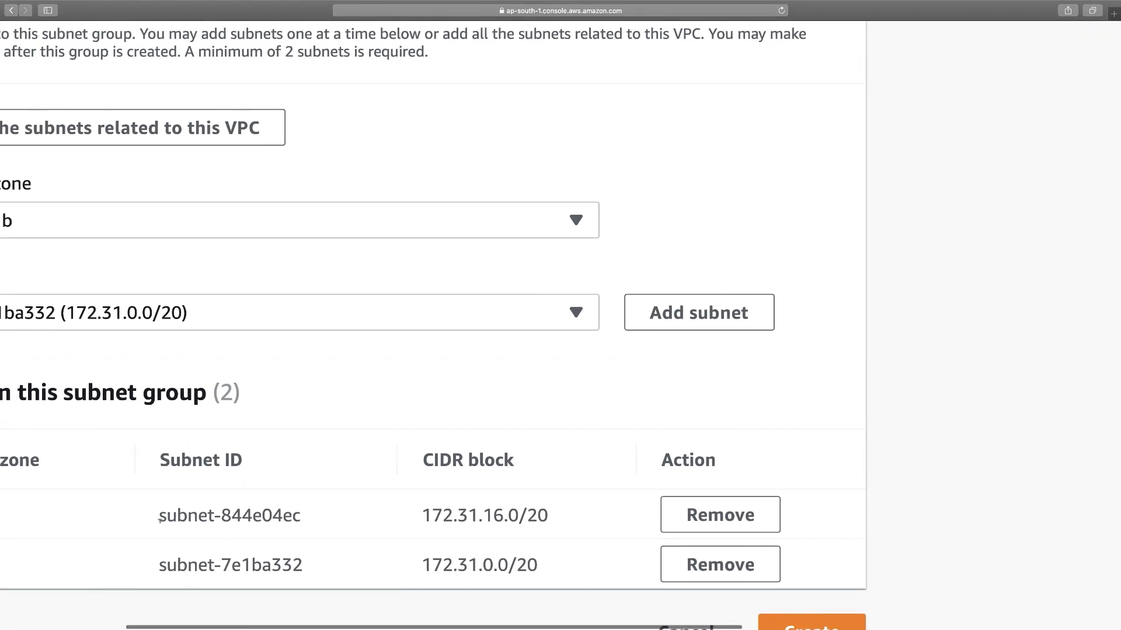
left_click_drag(158, 516, 162, 517)
scroll(162, 517, "left", 4)
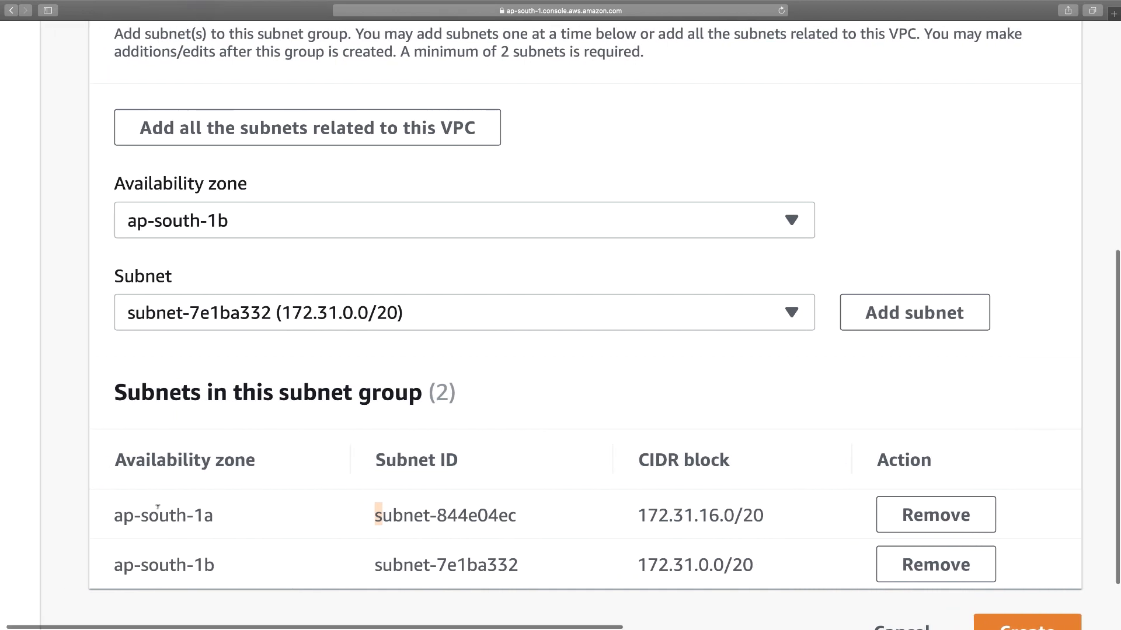
left_click_drag(149, 515, 193, 516)
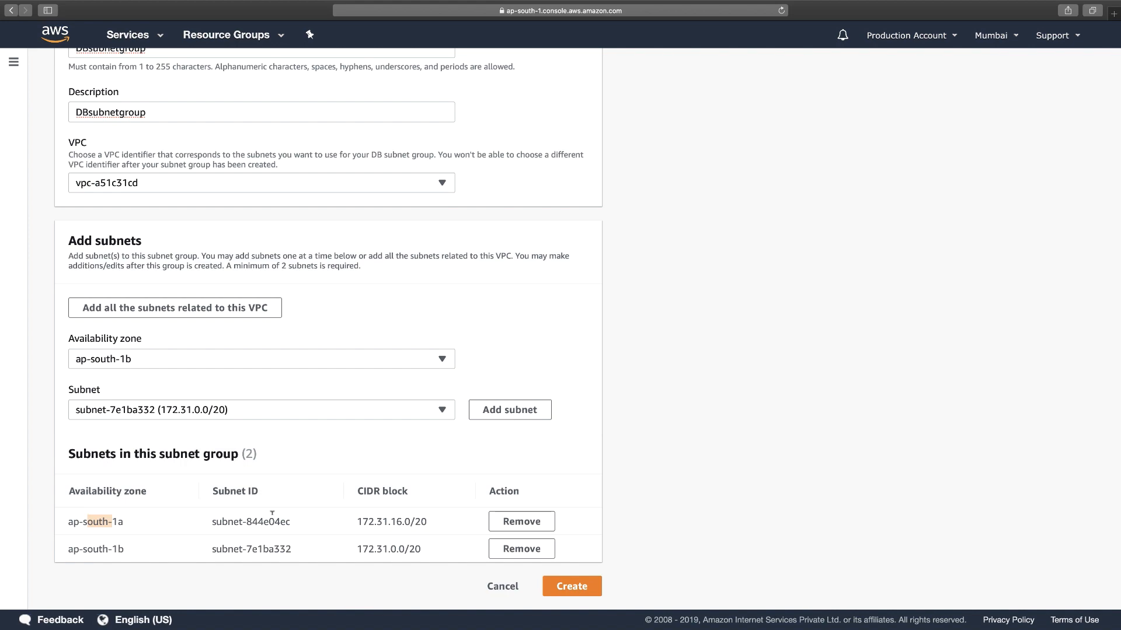
Check the IDs and availability zones of the two added subnets, and create the DB subnet group
scroll(243, 502, "up", 3)
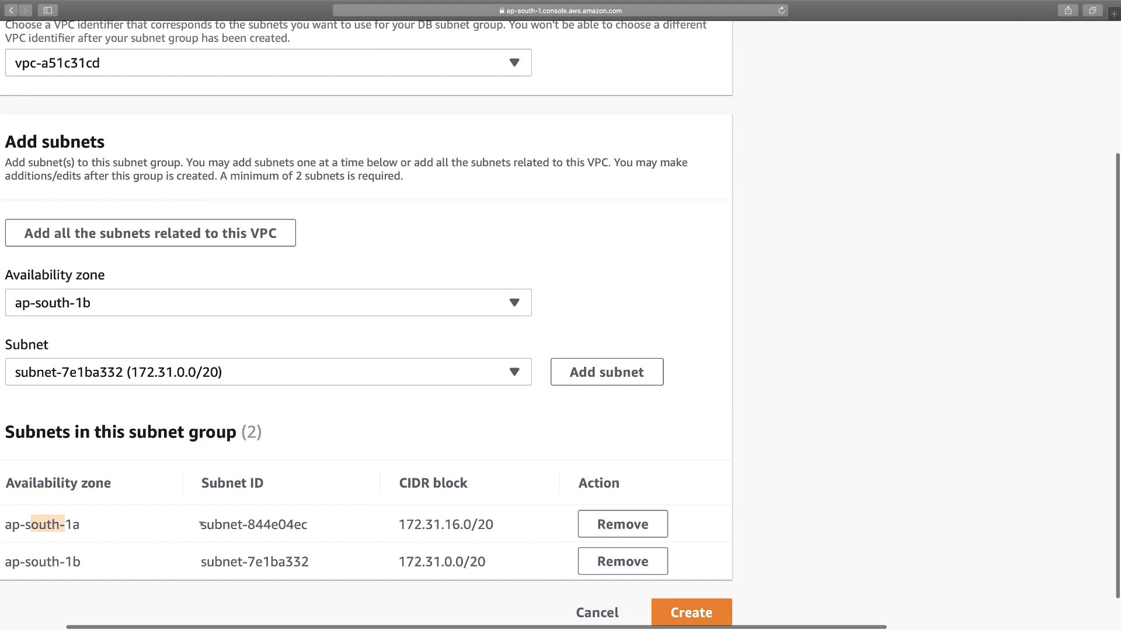
left_click_drag(200, 525, 302, 525)
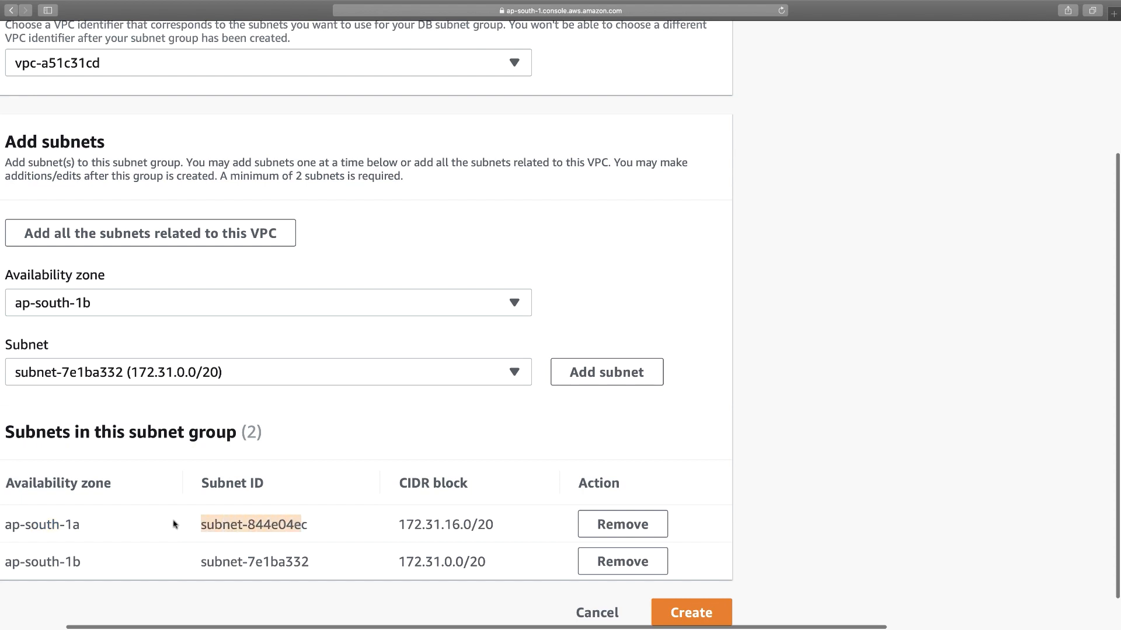
left_click_drag(38, 525, 106, 518)
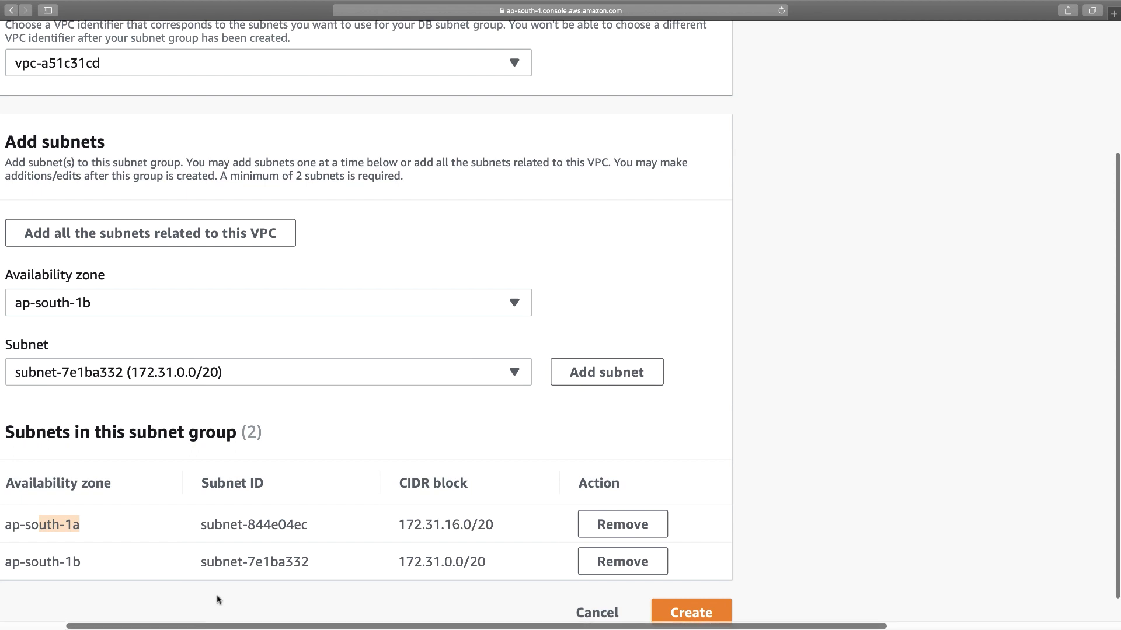
left_click_drag(198, 569, 290, 560)
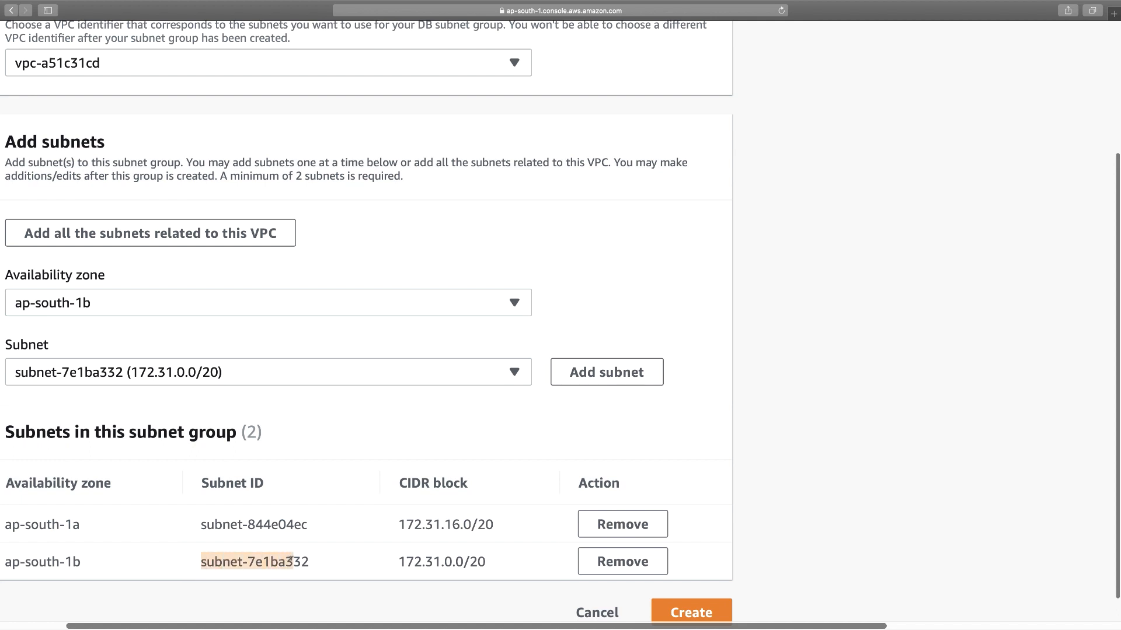
left_click(99, 564)
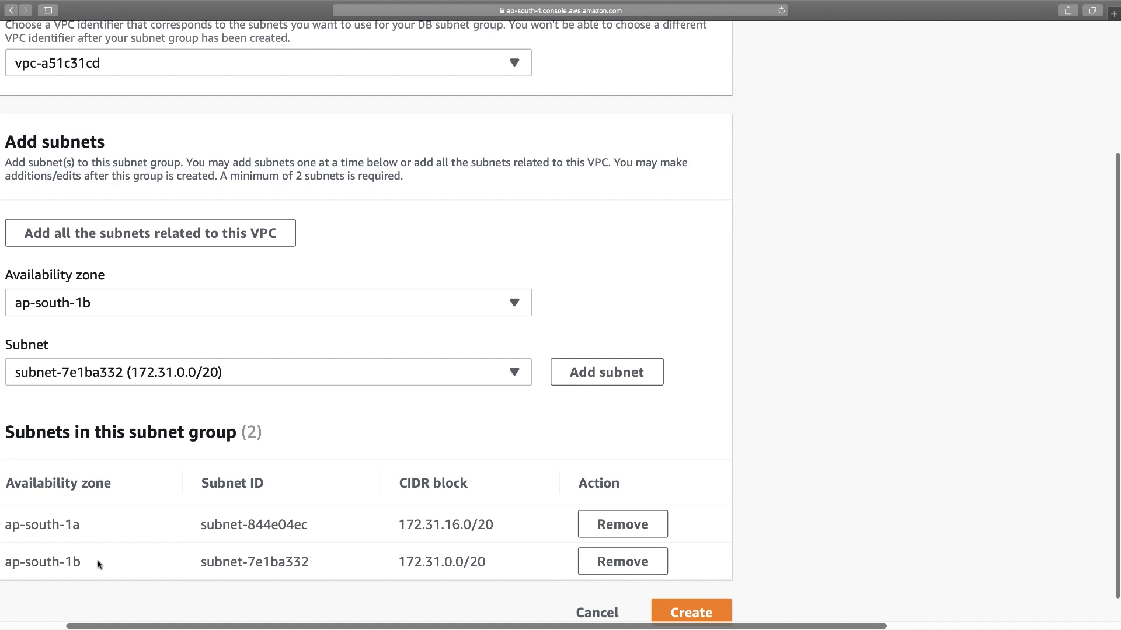
left_click_drag(93, 563, 13, 562)
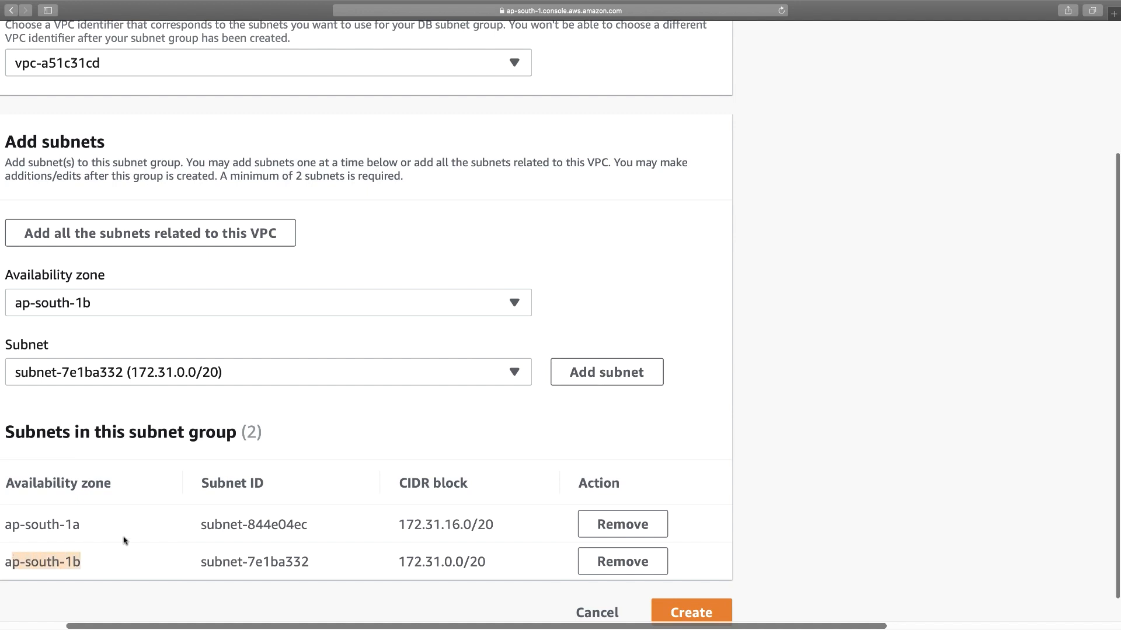
scroll(125, 541, "down", 3)
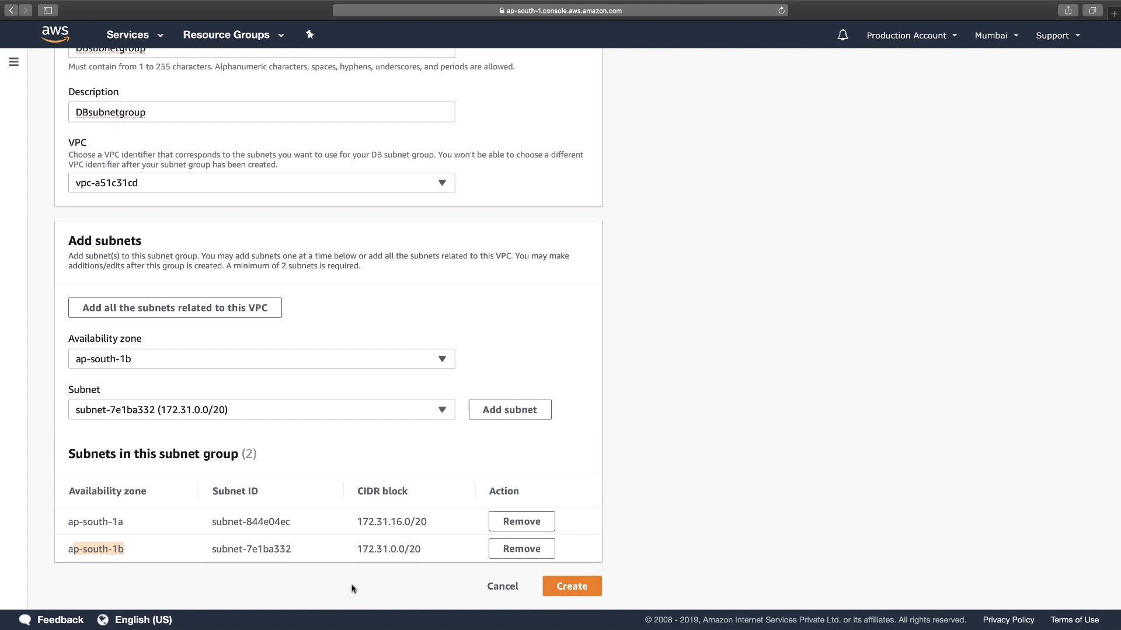
left_click(570, 587)
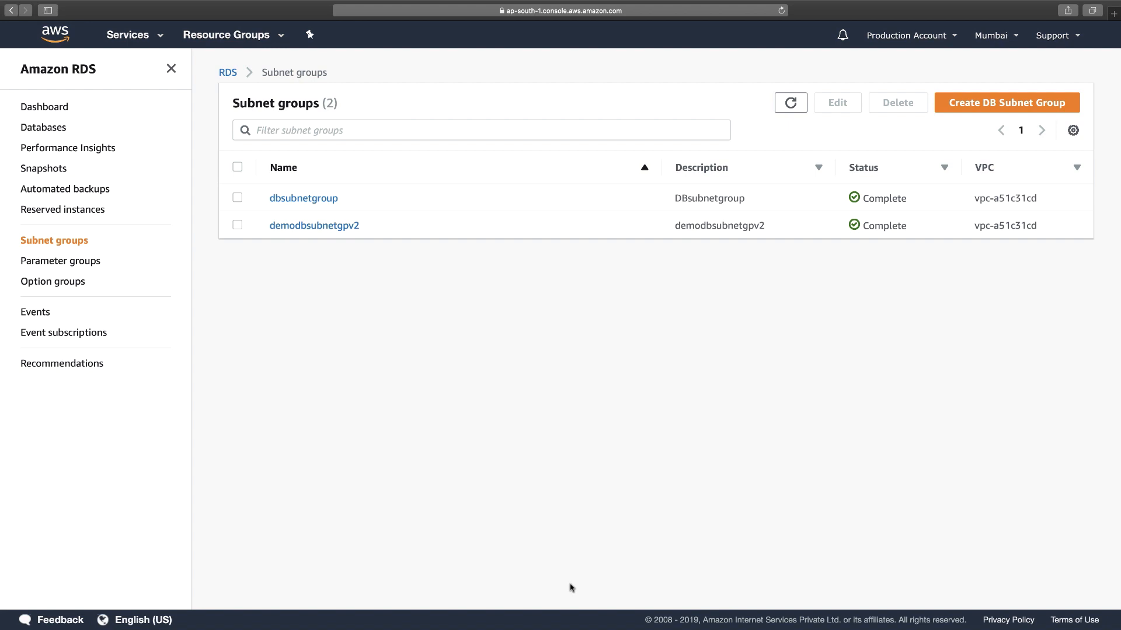
Go to the RDS databases list and start creating a new database
left_click(48, 129)
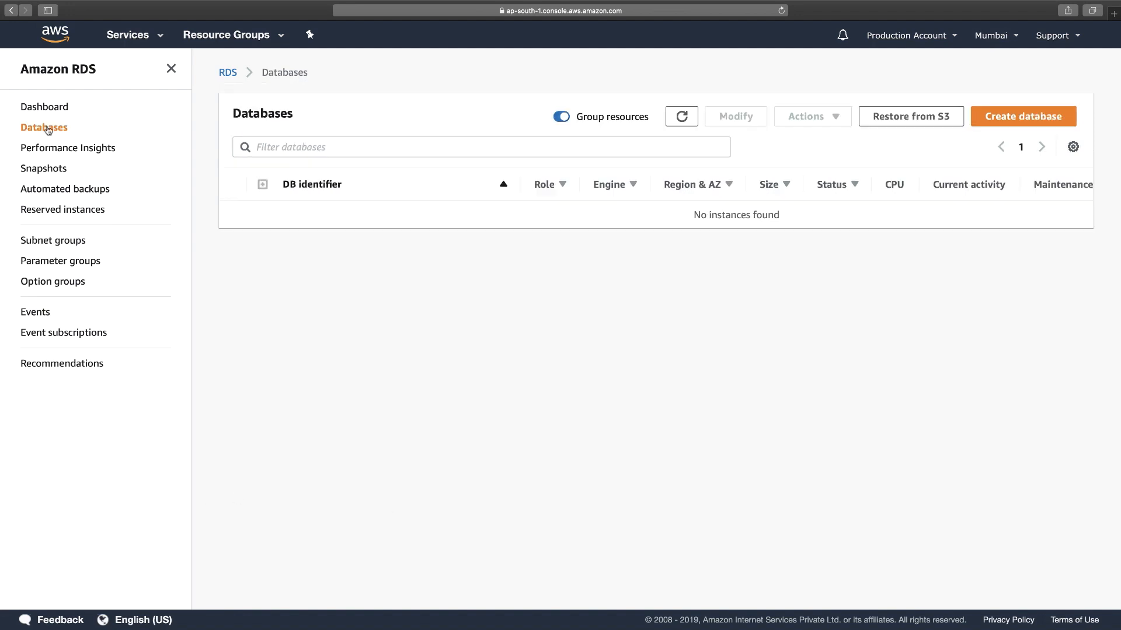
scroll(1020, 115, "up", 5)
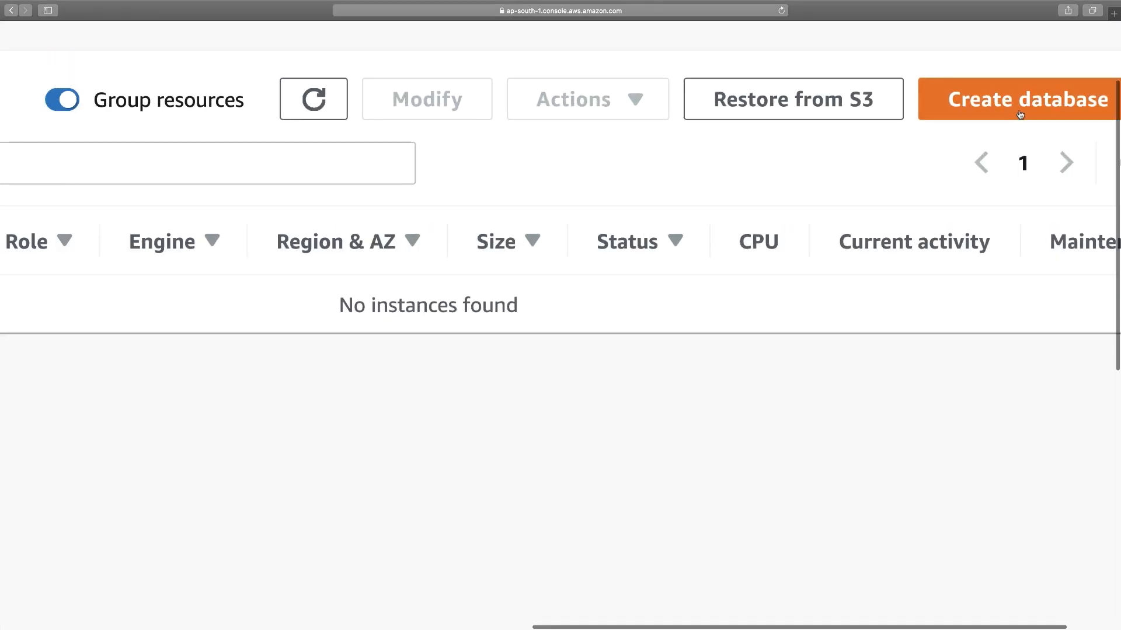
left_click(1020, 115)
scroll(878, 188, "down", 5)
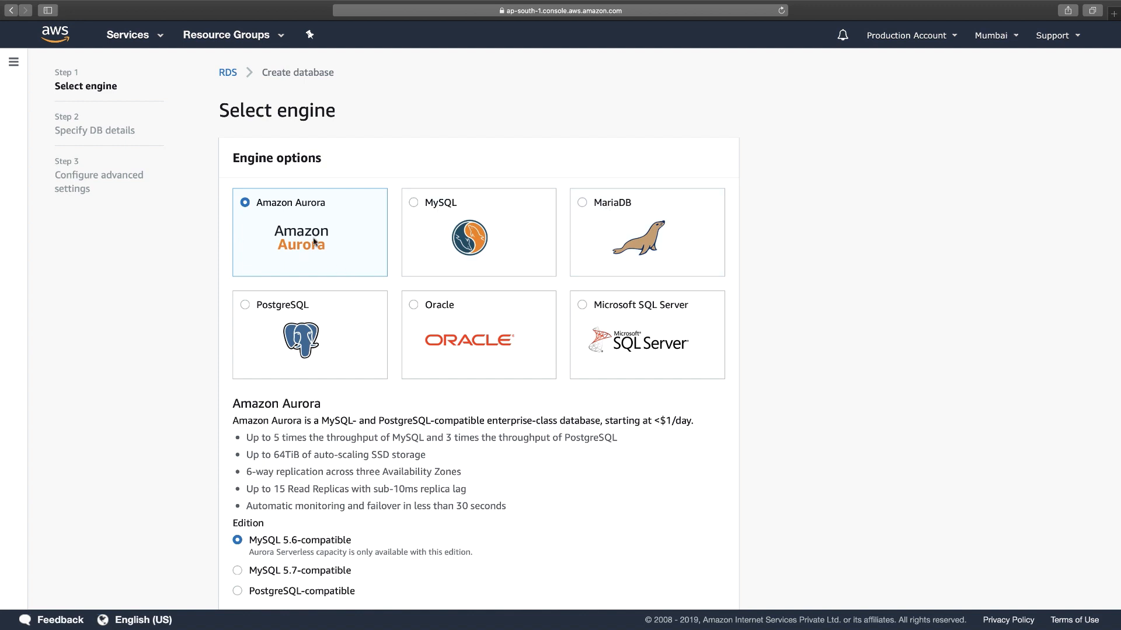
Look through the MariaDB, PostgreSQL, Oracle and Microsoft SQL Server engine options and choose MySQL as the engine
left_click(453, 210)
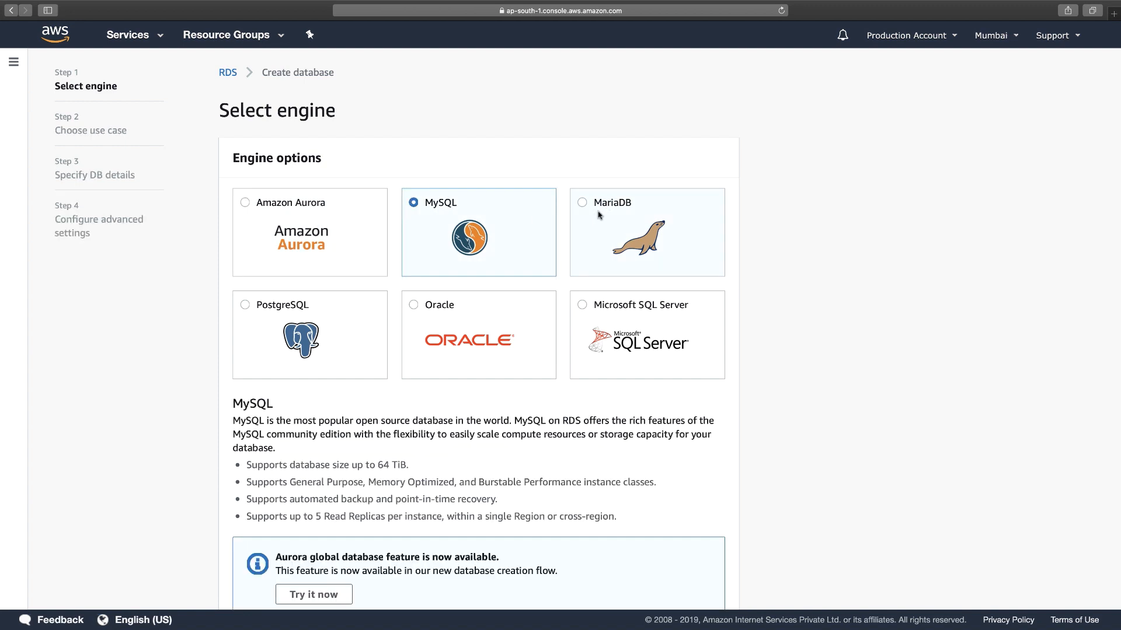
left_click(599, 215)
left_click(366, 325)
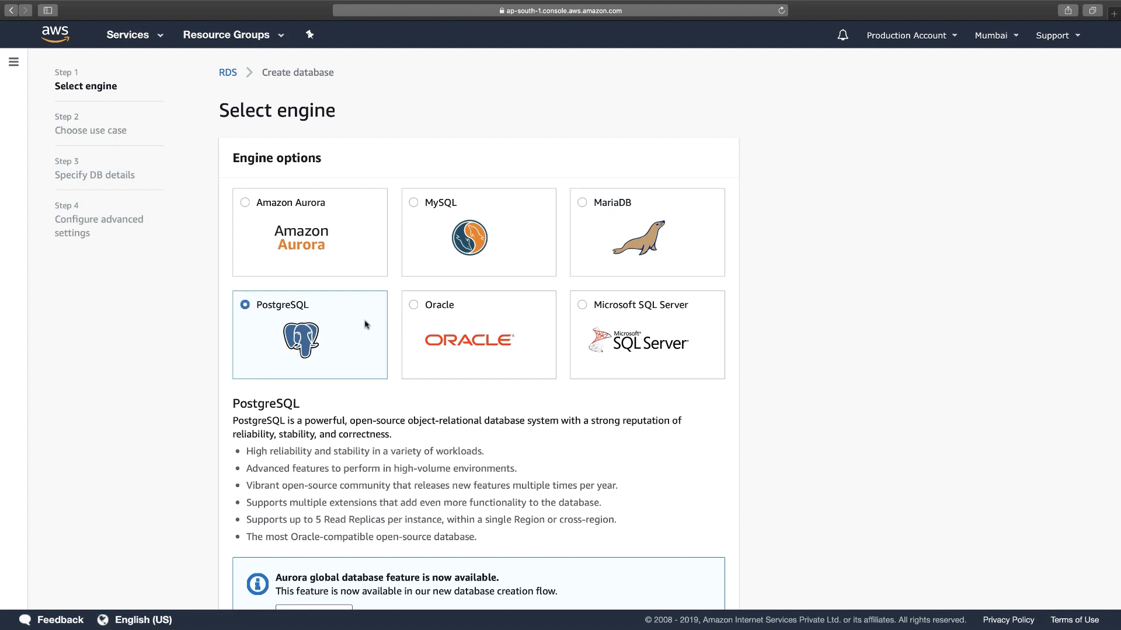
left_click(445, 326)
left_click(593, 319)
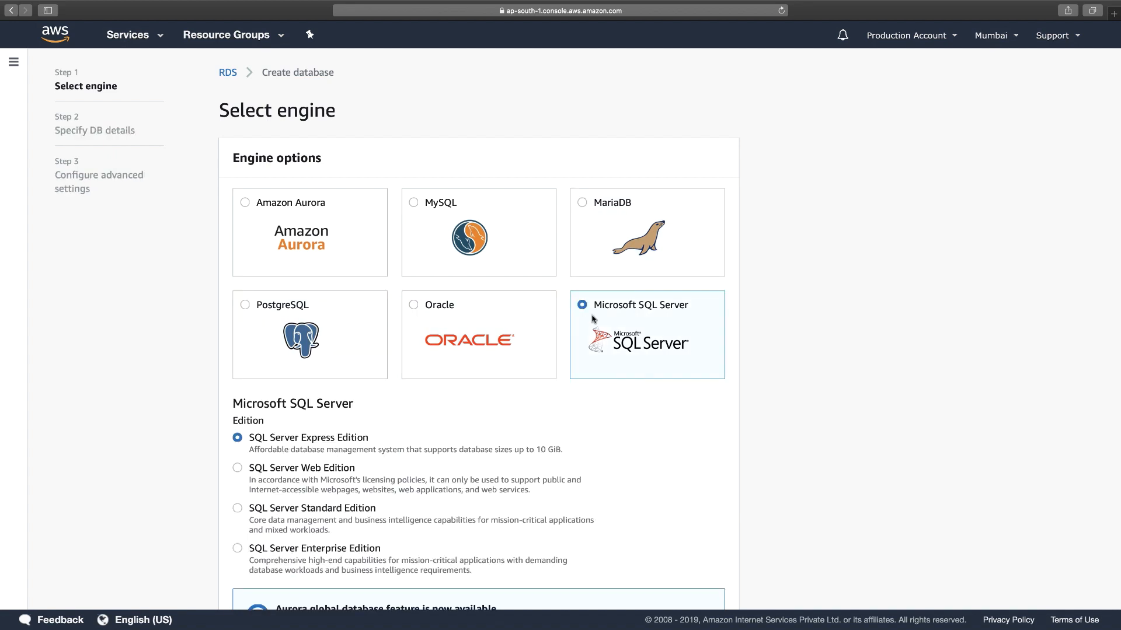
left_click(413, 216)
scroll(491, 306, "down", 3)
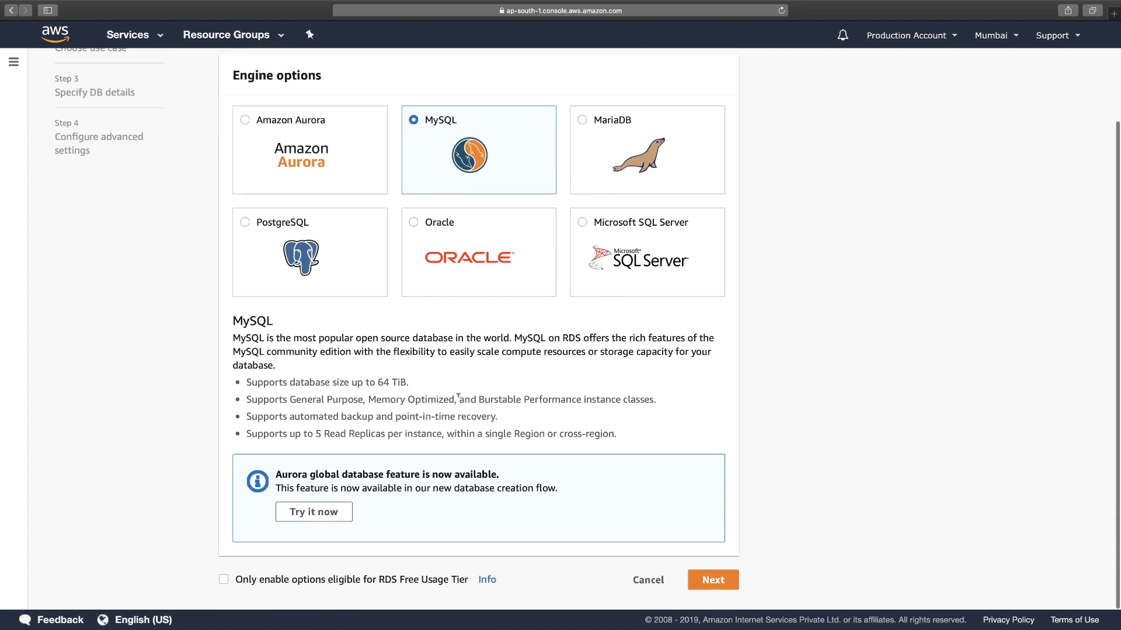
Switch the restriction to options eligible for the RDS Free Usage Tier on and back off
scroll(386, 477, "up", 5)
scroll(386, 477, "down", 2)
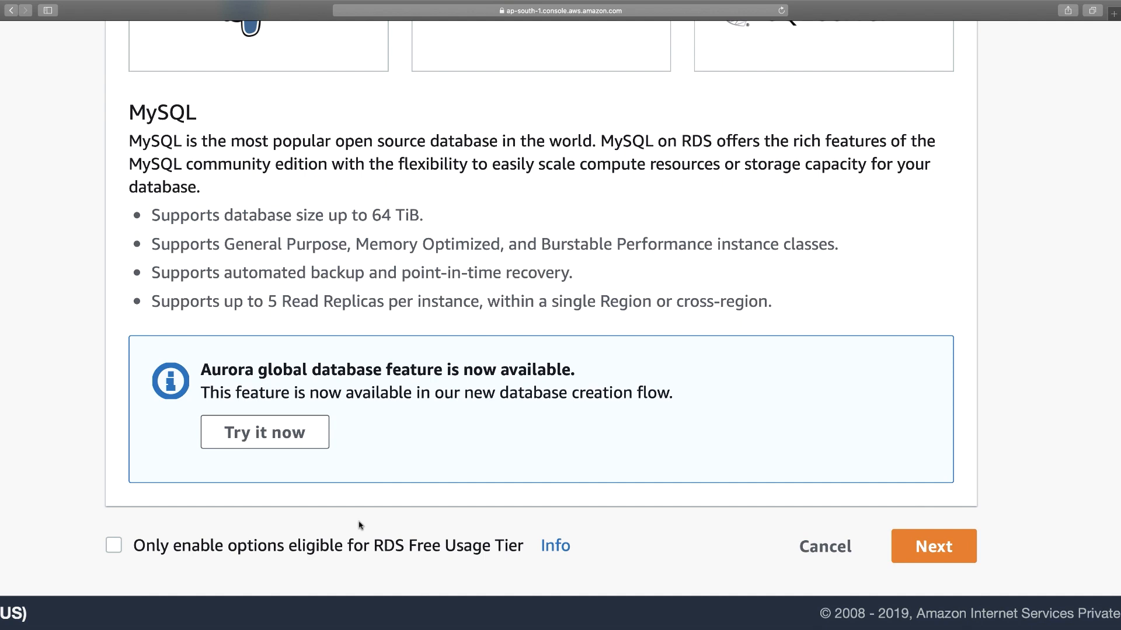
left_click_drag(315, 545, 387, 546)
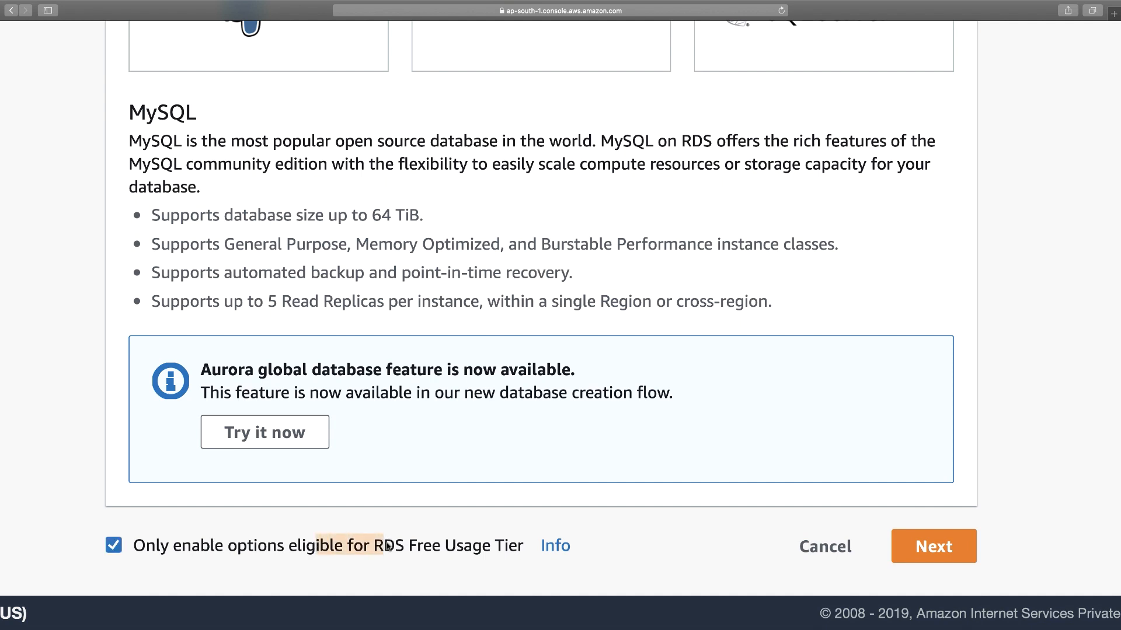
left_click(120, 550)
Confirm the engine choice, choose the Dev/Test - MySQL use case and continue to the DB details
scroll(328, 488, "down", 5)
left_click(718, 579)
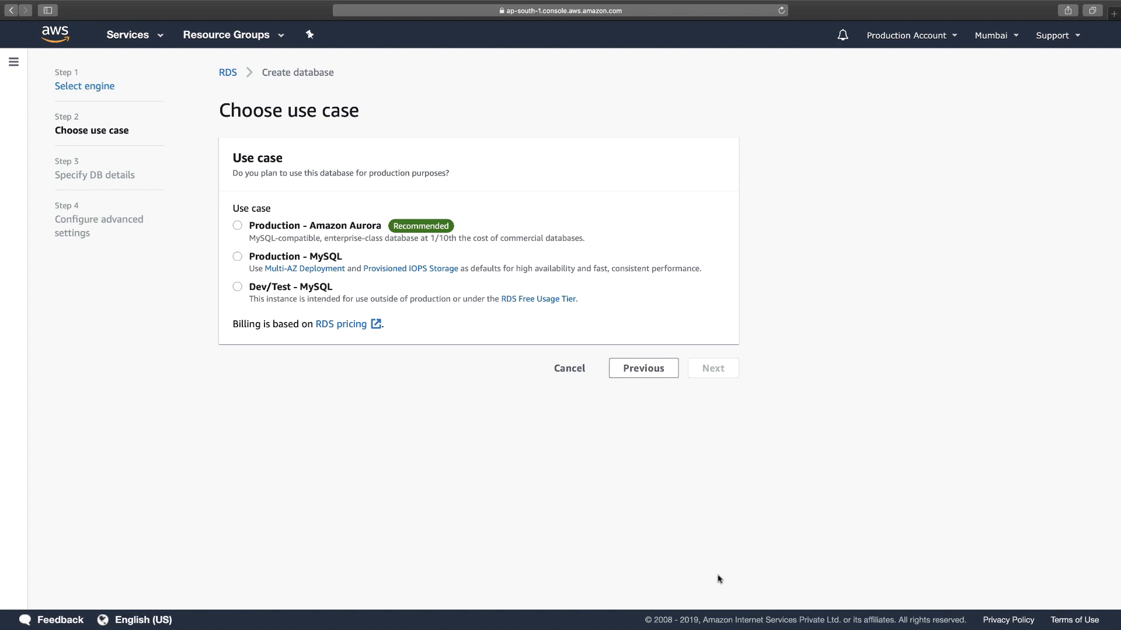
left_click(269, 293)
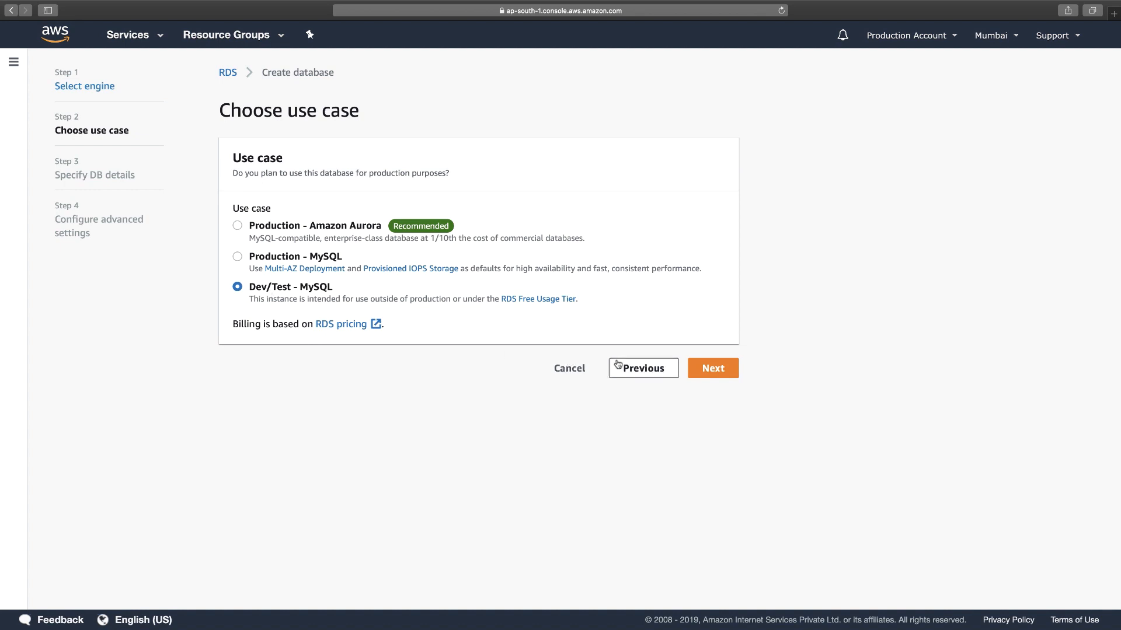
left_click(707, 370)
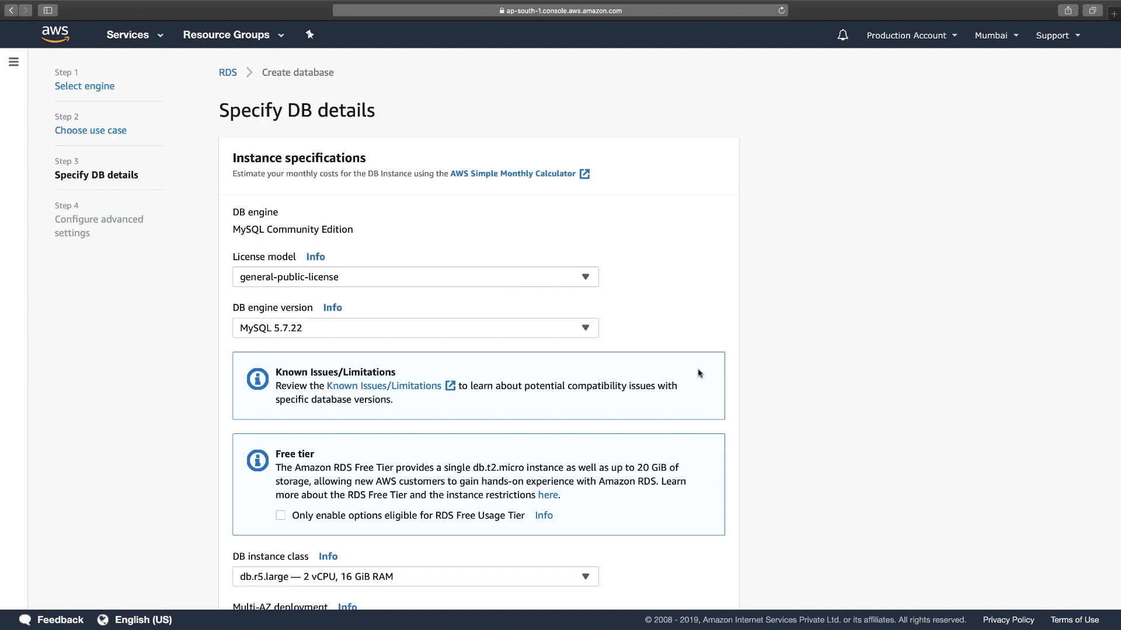
Check the available license models and choose MySQL 5.7.22 as the DB engine version
scroll(322, 260, "down", 2)
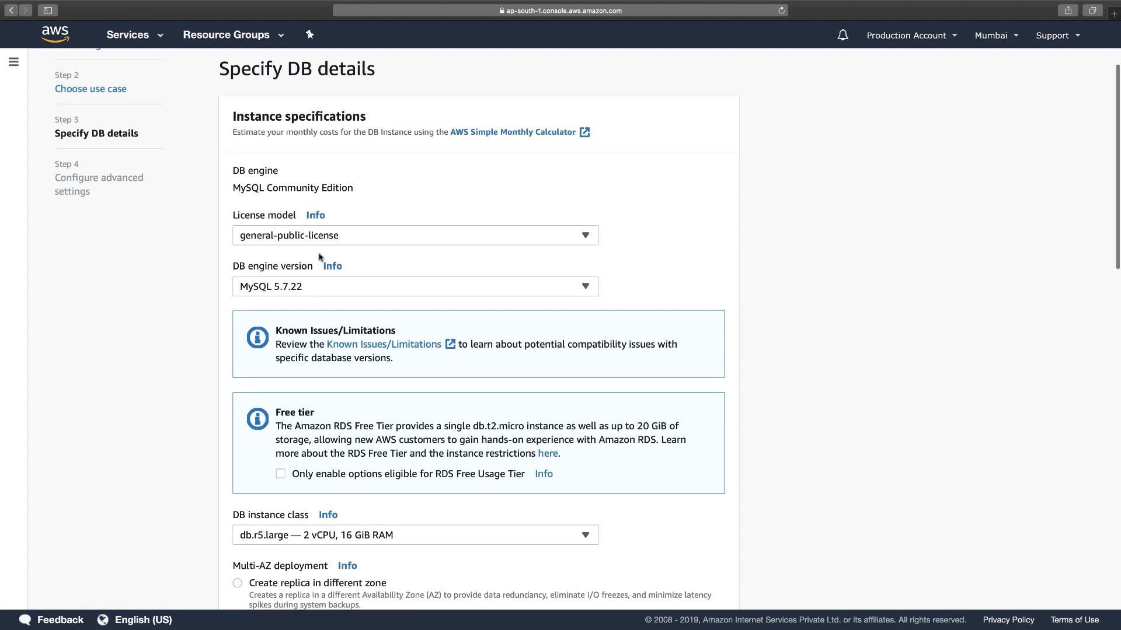
left_click(322, 243)
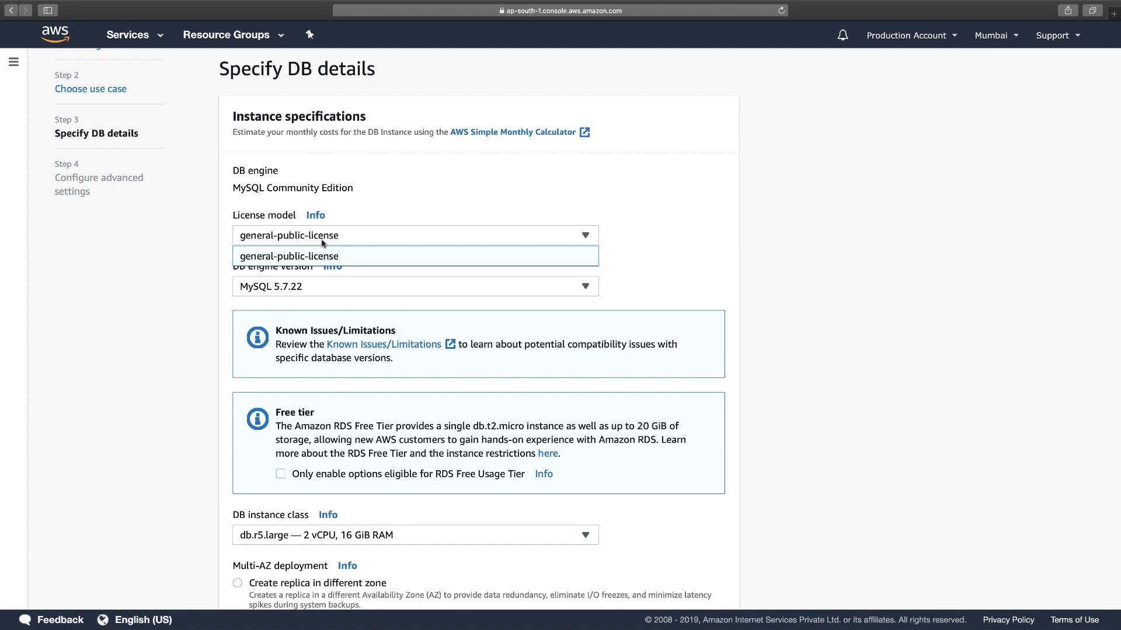
left_click(322, 242)
scroll(310, 291, "down", 2)
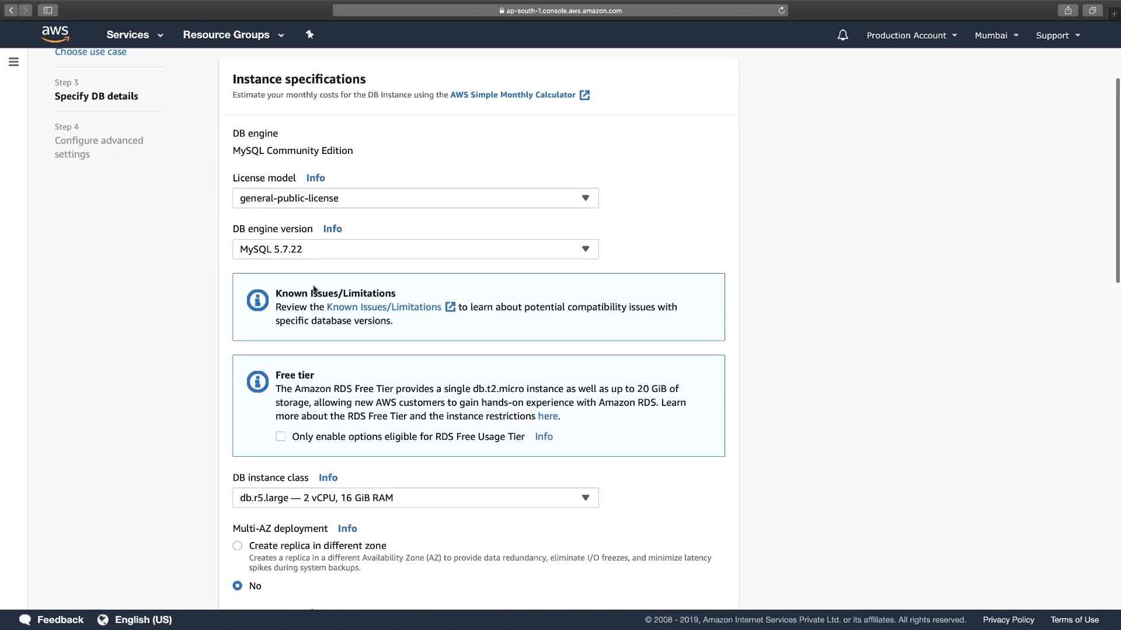
left_click(320, 256)
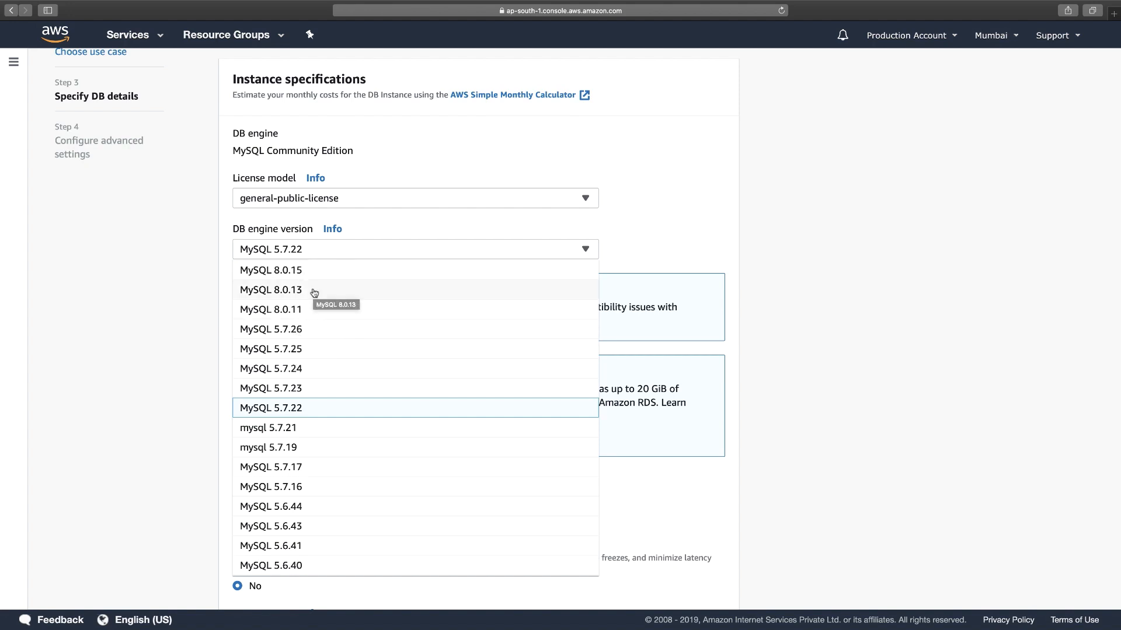
left_click(296, 414)
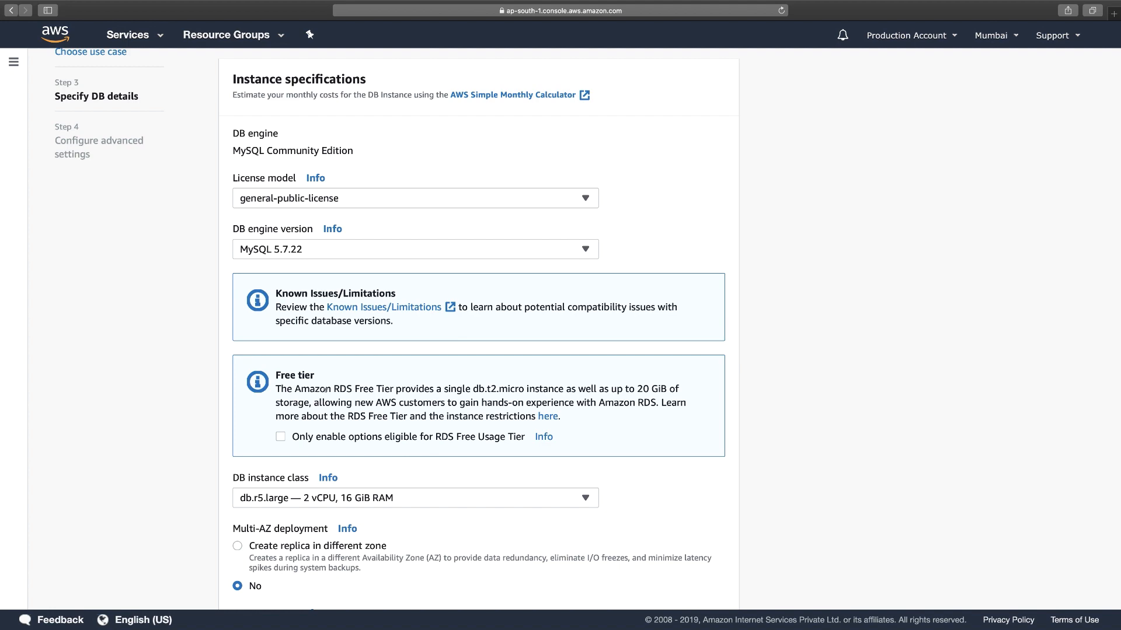
Set the DB instance class to db.t2.micro with 1 vCPU and 1 GiB RAM
scroll(325, 390, "down", 5)
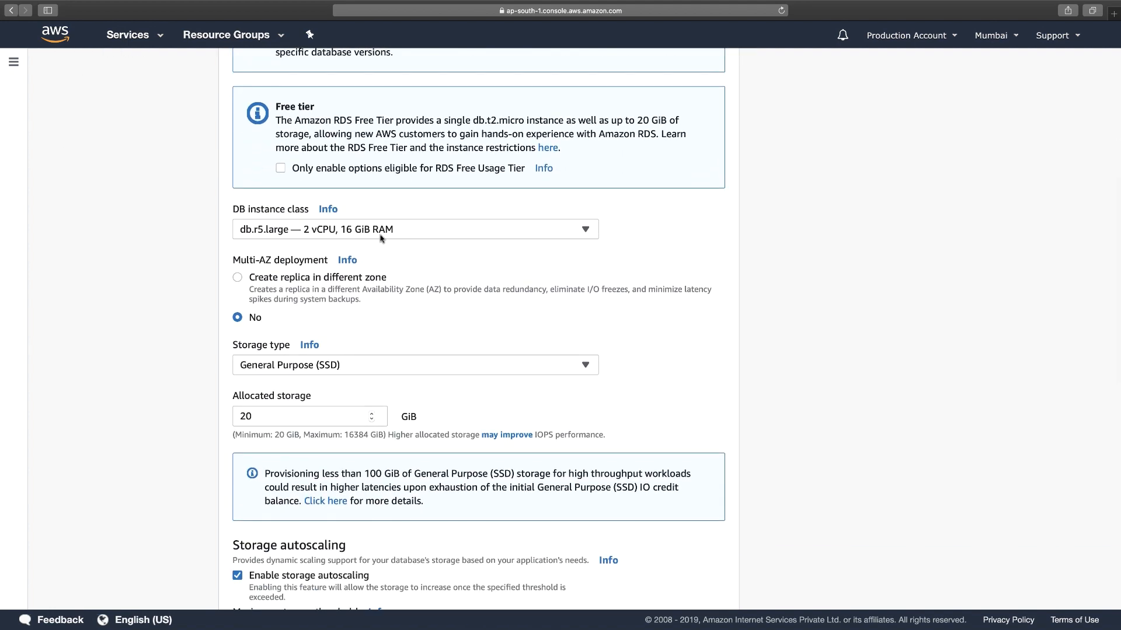
left_click(380, 236)
scroll(358, 358, "down", 5)
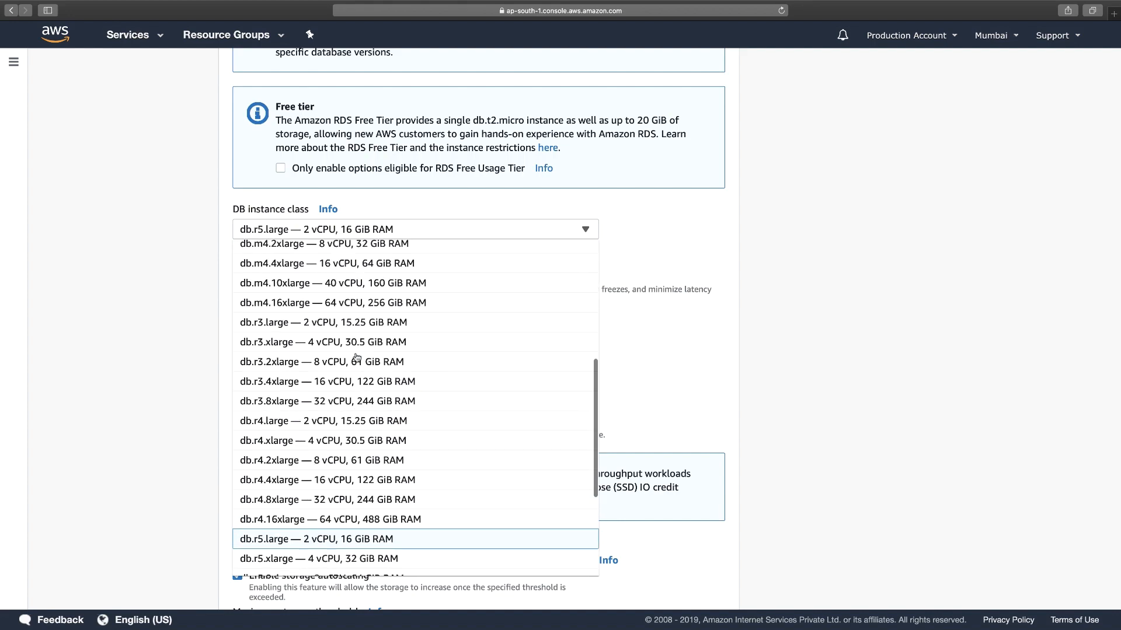
scroll(357, 358, "up", 5)
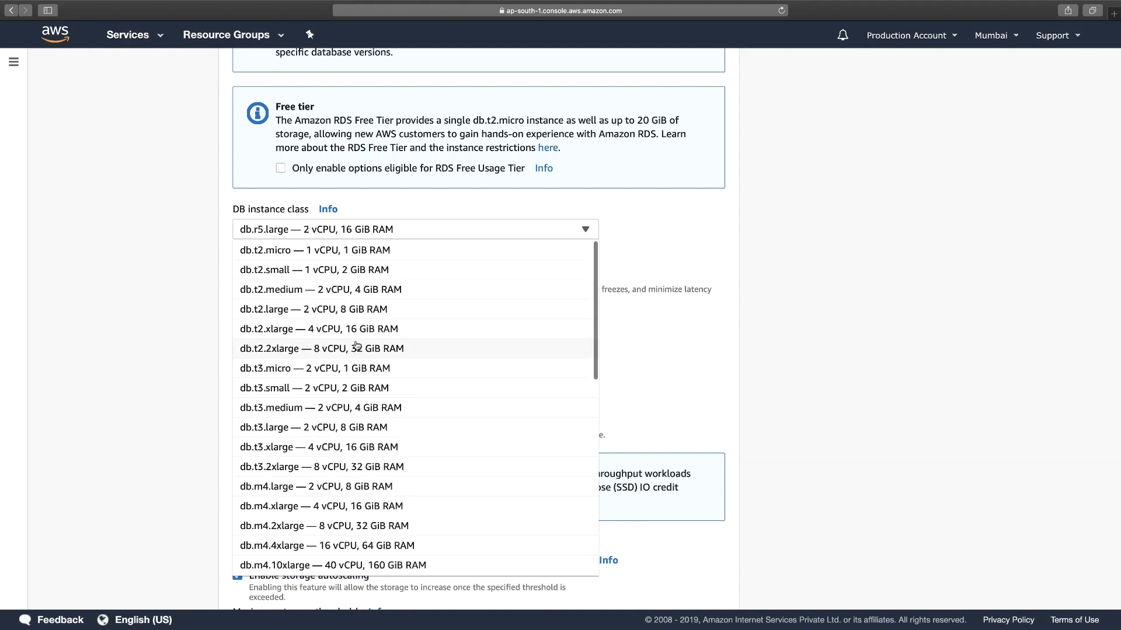
left_click(362, 252)
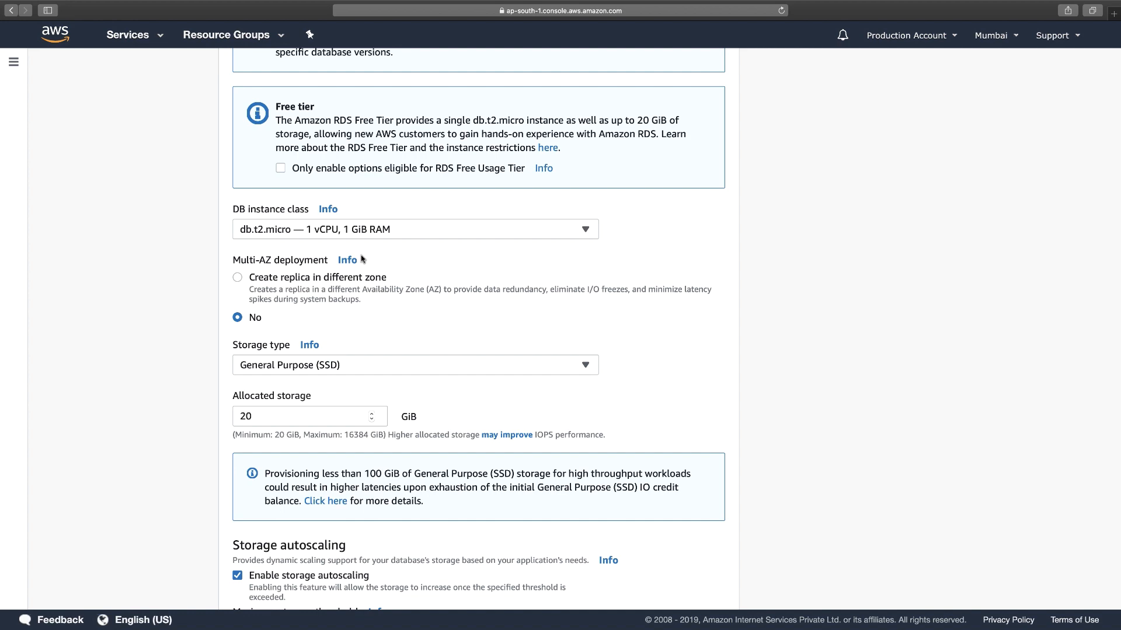
Try the Multi-AZ option that creates a replica in a different zone, and return Multi-AZ deployment to No
scroll(360, 259, "down", 2)
scroll(299, 210, "up", 5)
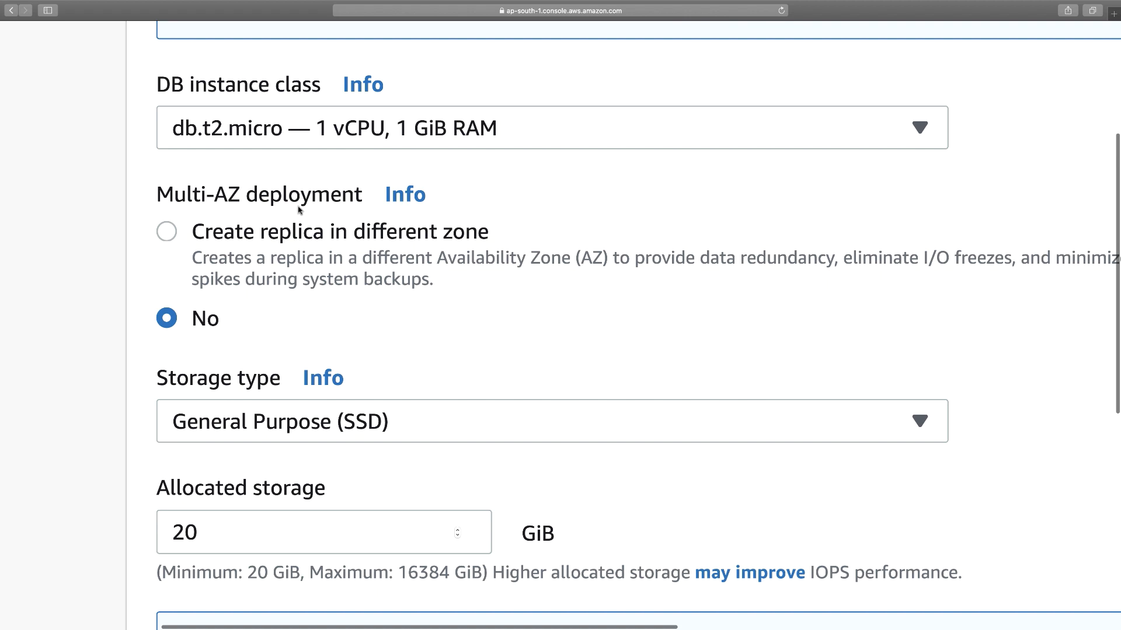
left_click(169, 235)
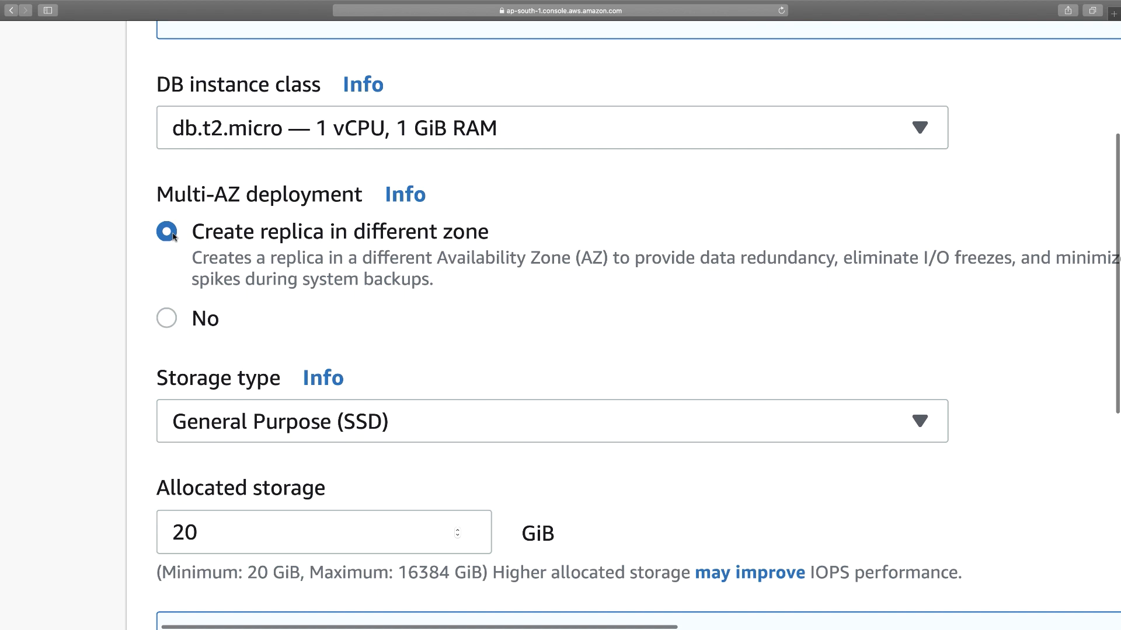
left_click(169, 320)
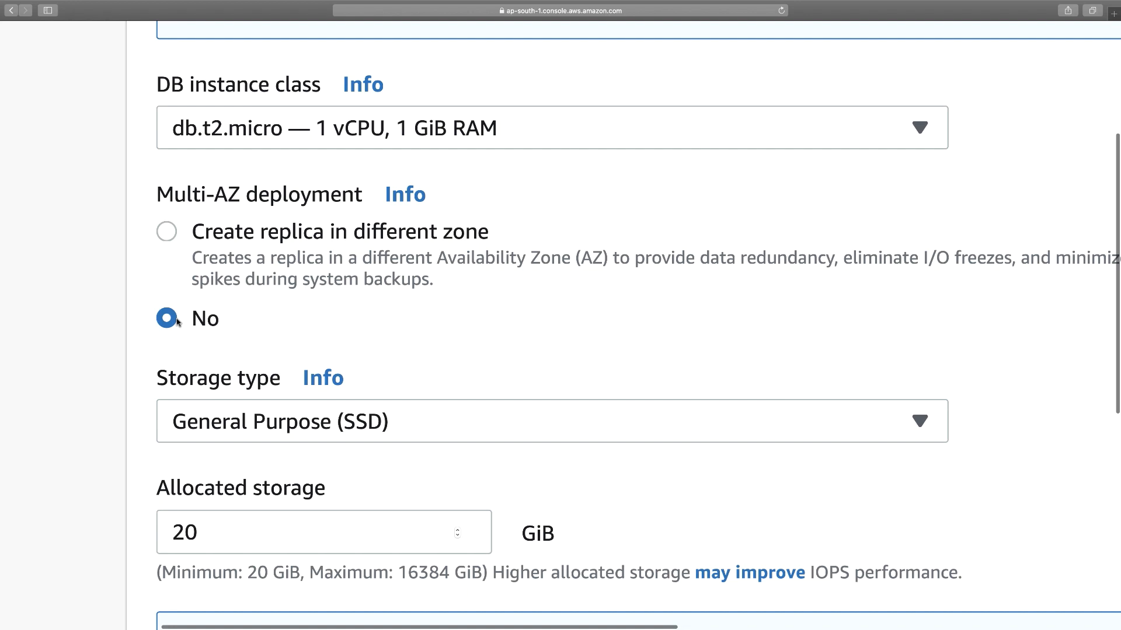
left_click(166, 230)
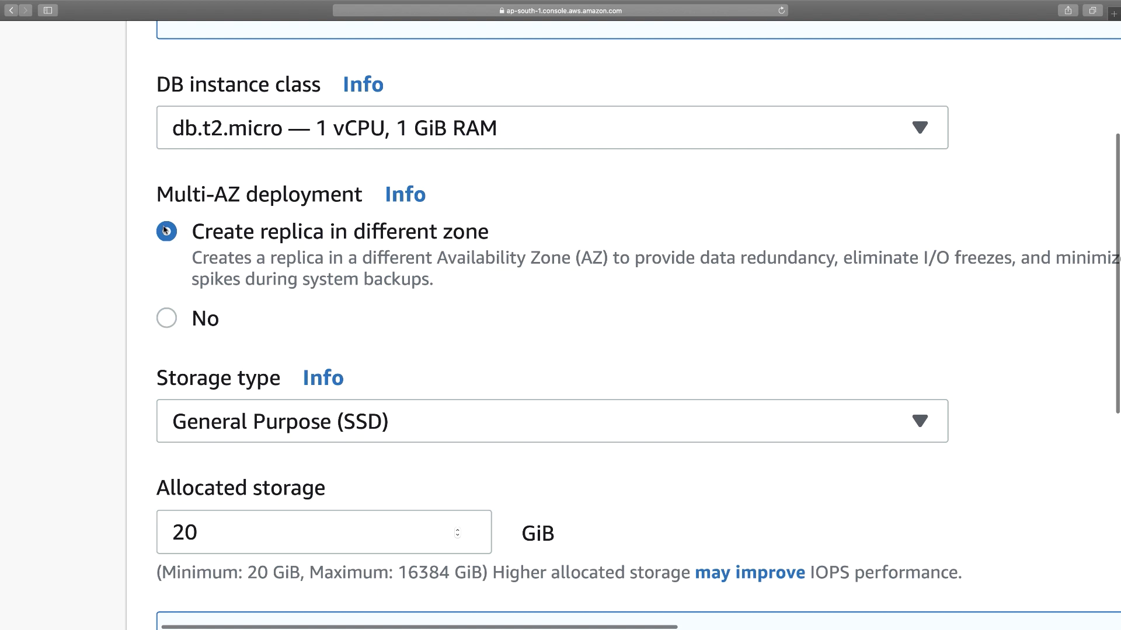
left_click(176, 321)
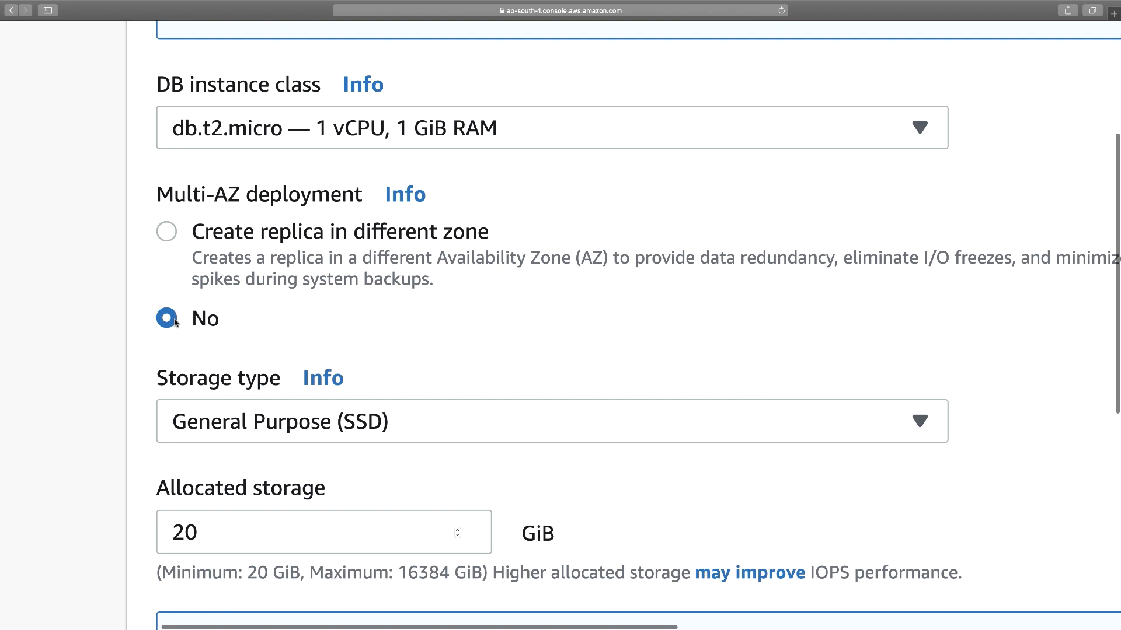
scroll(175, 321, "down", 5)
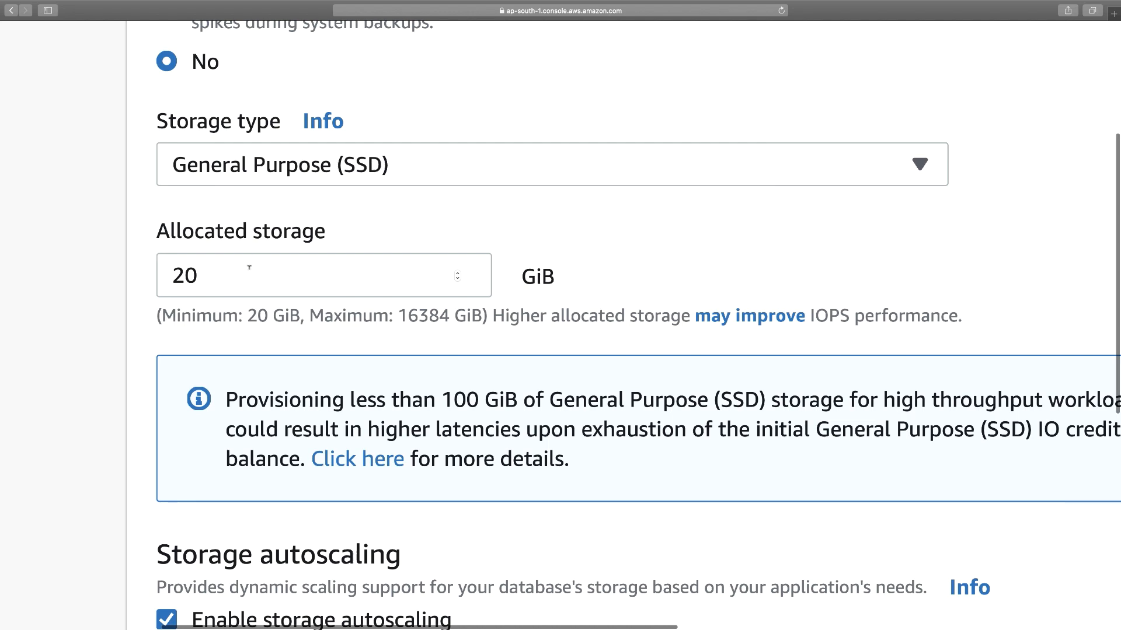
Disable storage autoscaling for the General Purpose (SSD) storage and check the estimated monthly costs
scroll(249, 267, "down", 5)
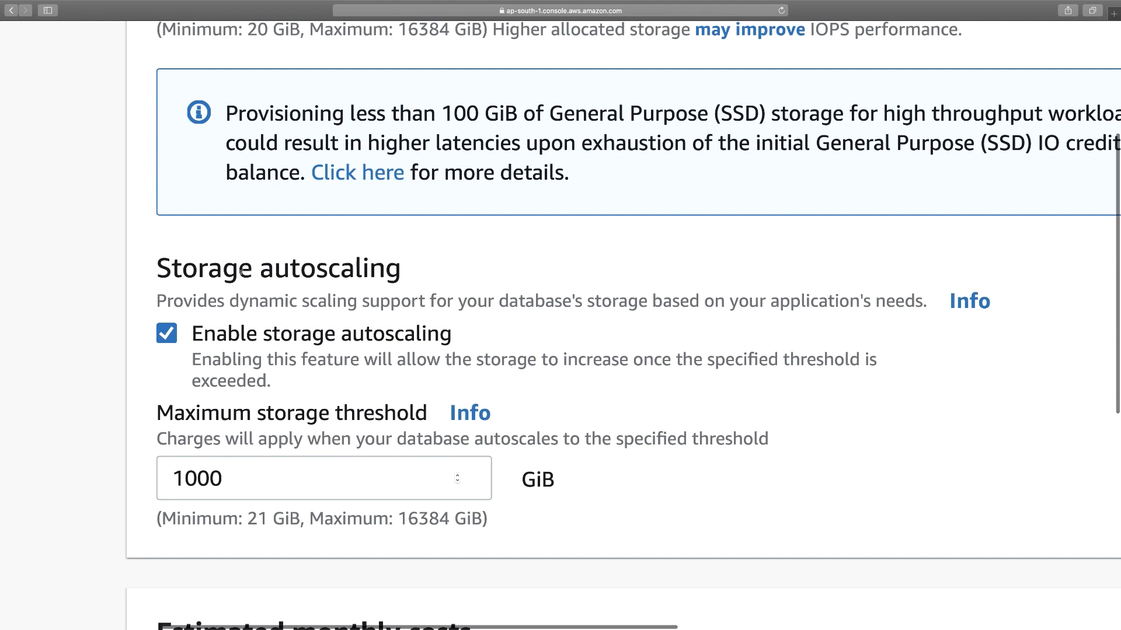
left_click(173, 337)
scroll(200, 342, "down", 6)
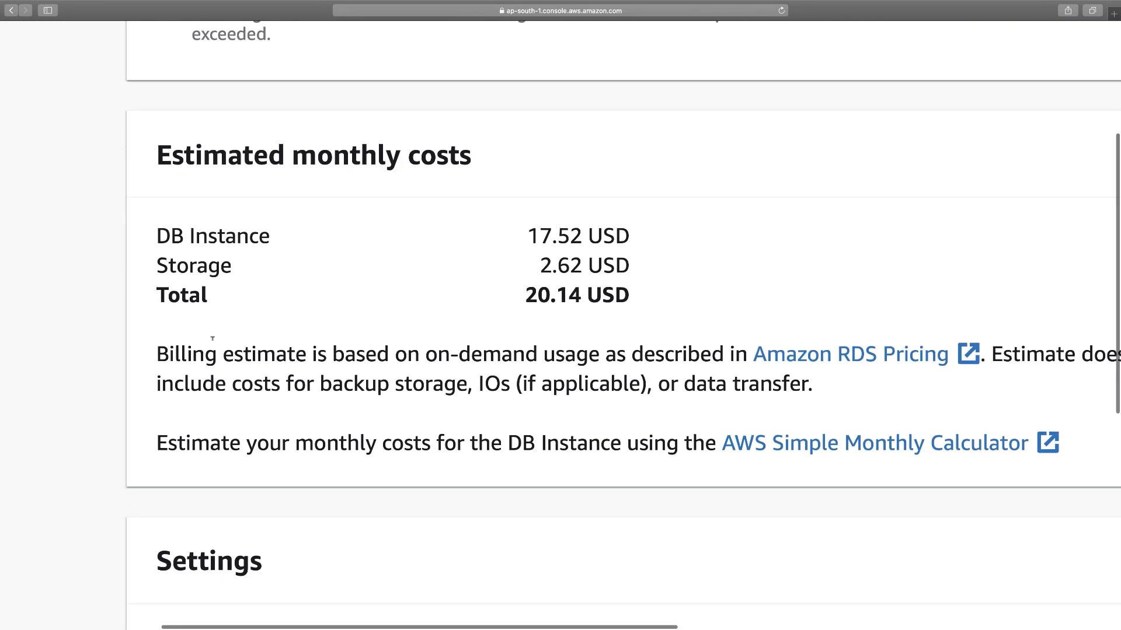
left_click_drag(264, 161, 376, 161)
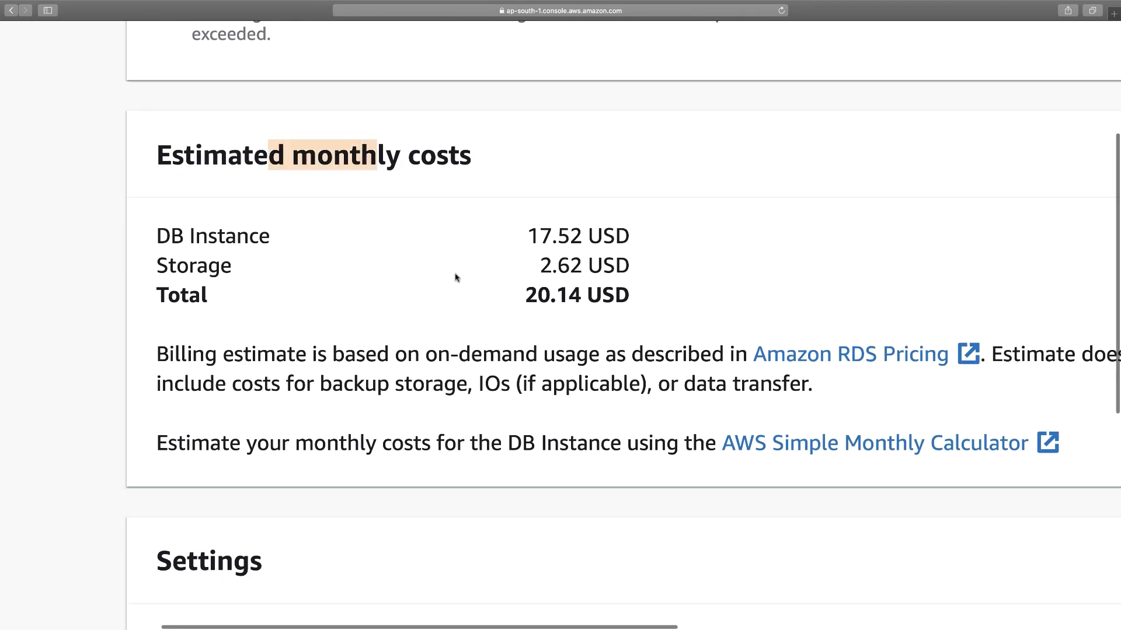
Set the DB instance identifier to mydbinstance in the Settings section
scroll(455, 278, "down", 5)
scroll(444, 284, "down", 2)
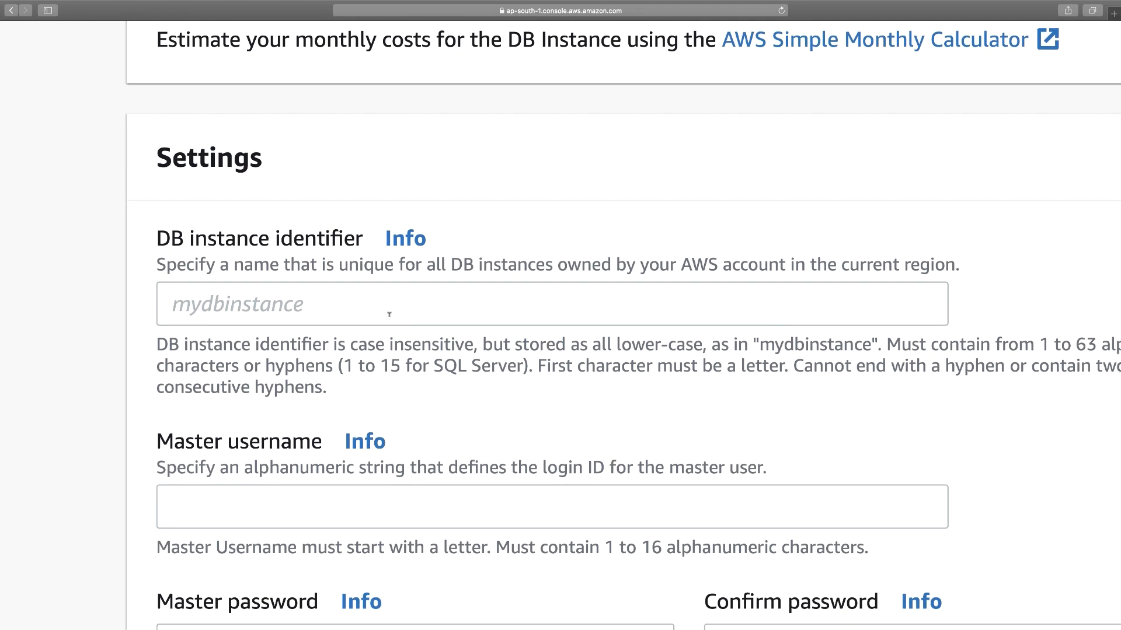
left_click(388, 314)
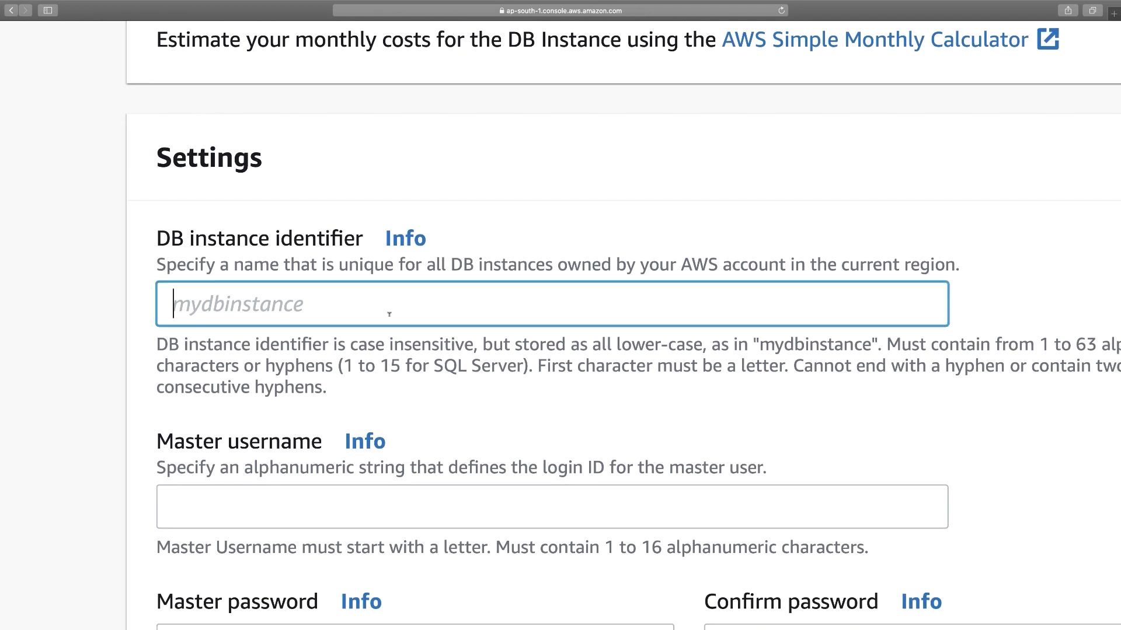
type("MY")
key("BackSpace")
key("BackSpace")
type("m")
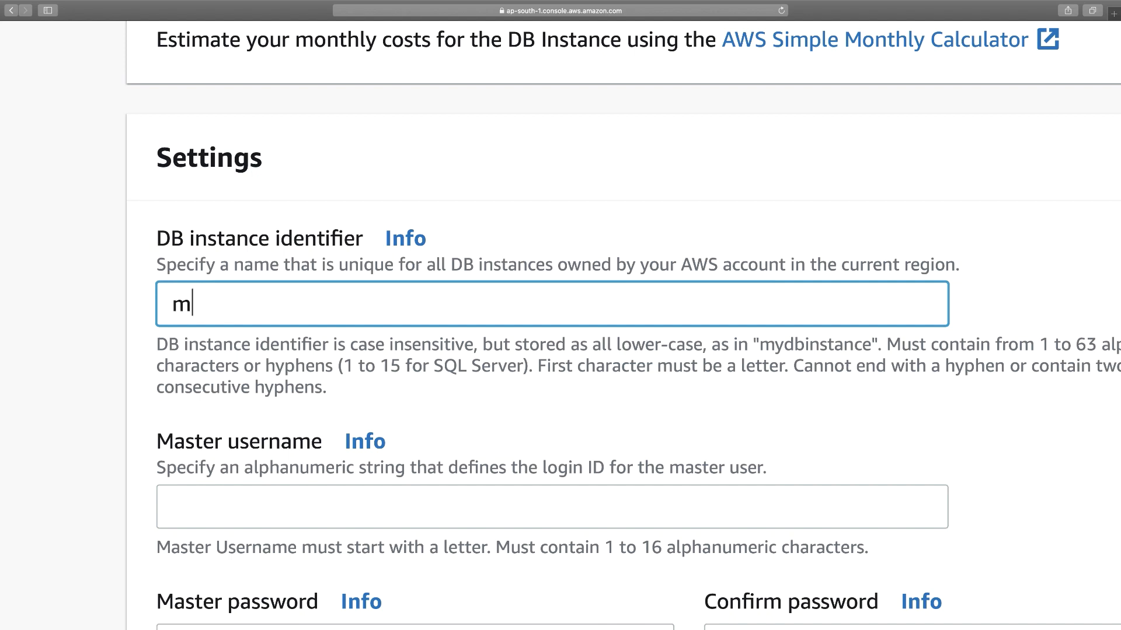
type("ydbi")
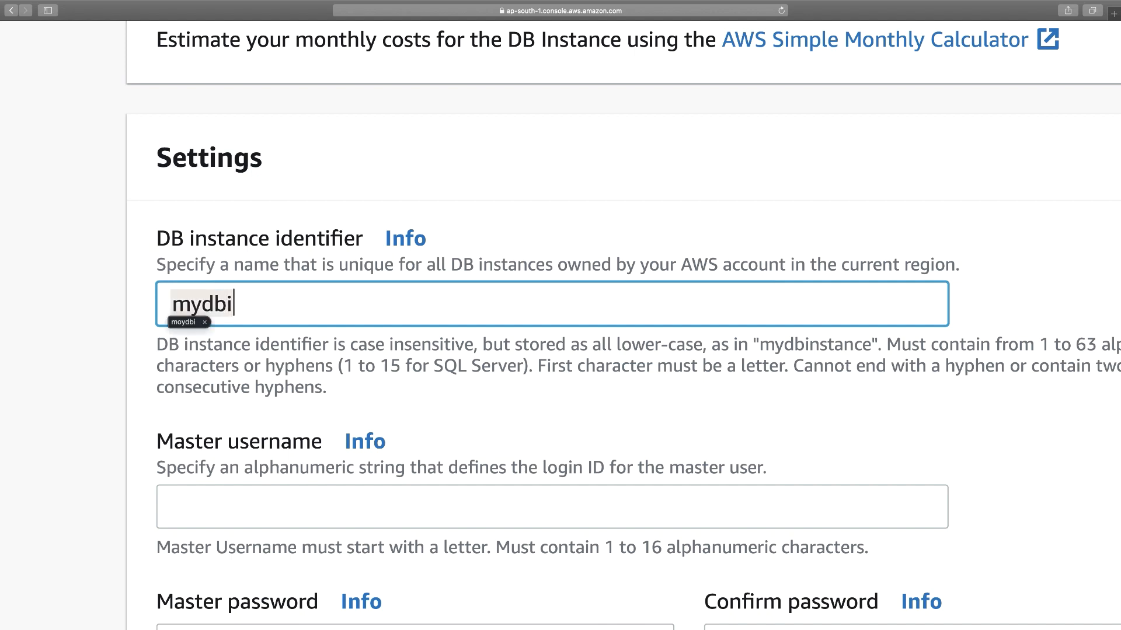
key("BackSpace")
type("instance")
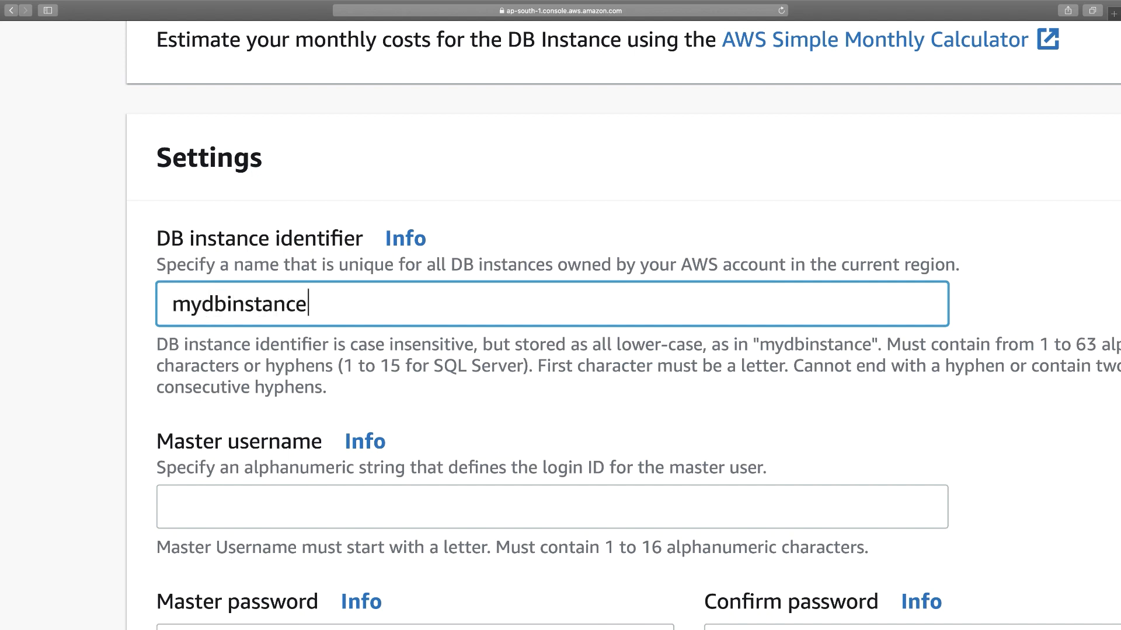
Copy the DB instance identifier and reuse it as the master username
left_click_drag(422, 311, 151, 313)
key("cmd+c")
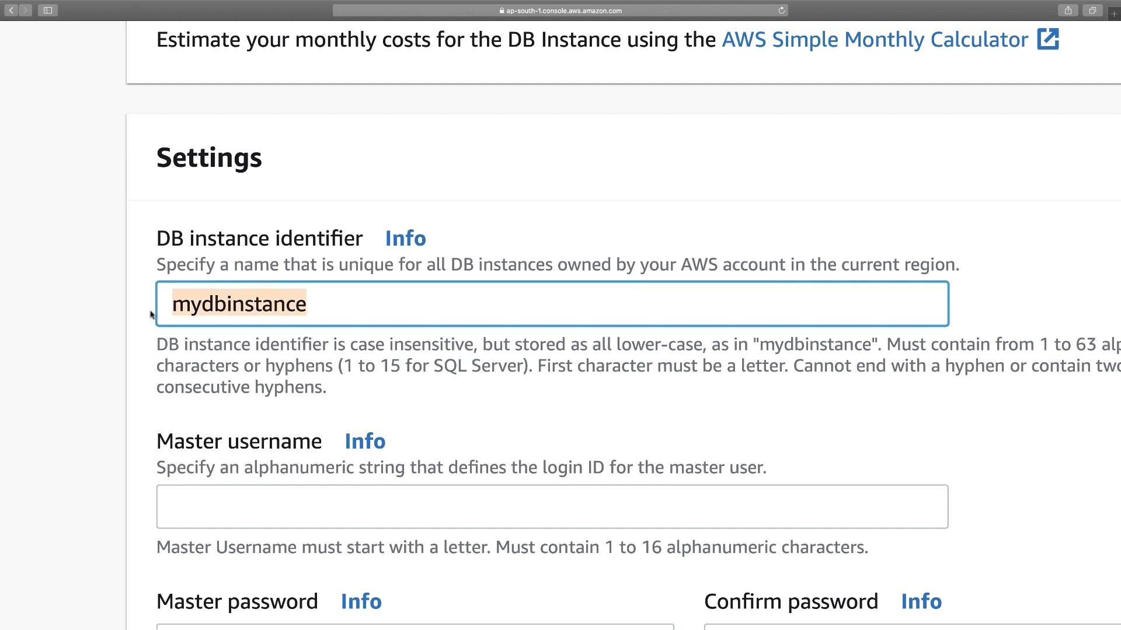
left_click(318, 505)
key("cmd+v")
scroll(328, 439, "down", 4)
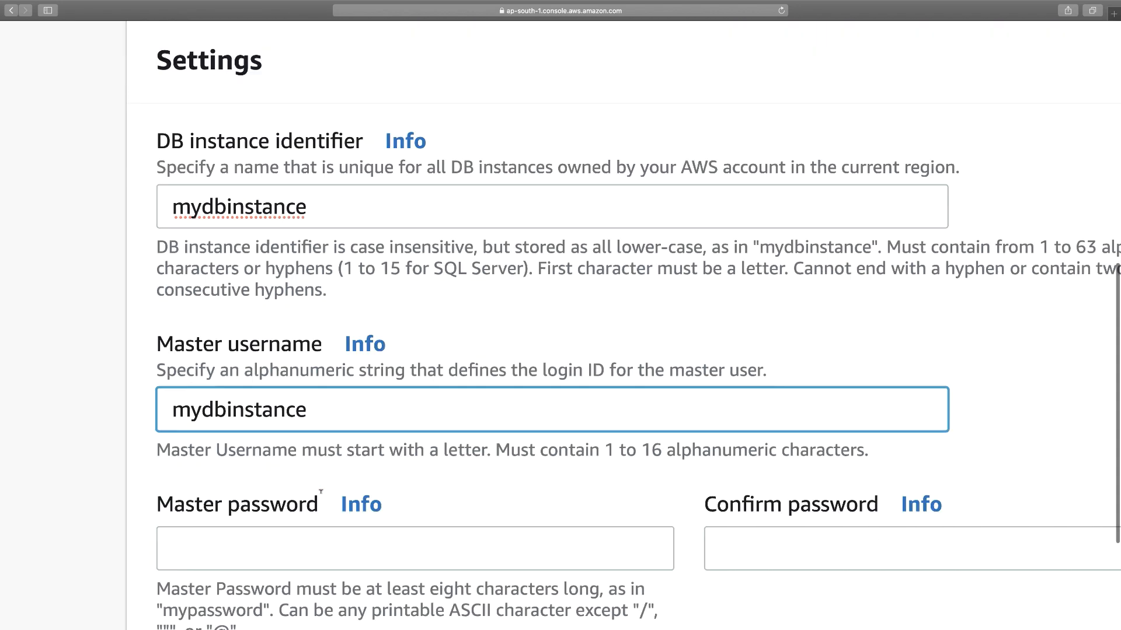
Enter and confirm the master password, and continue to the advanced settings
left_click(328, 439)
key("super+v")
left_click(783, 429)
key("super+v")
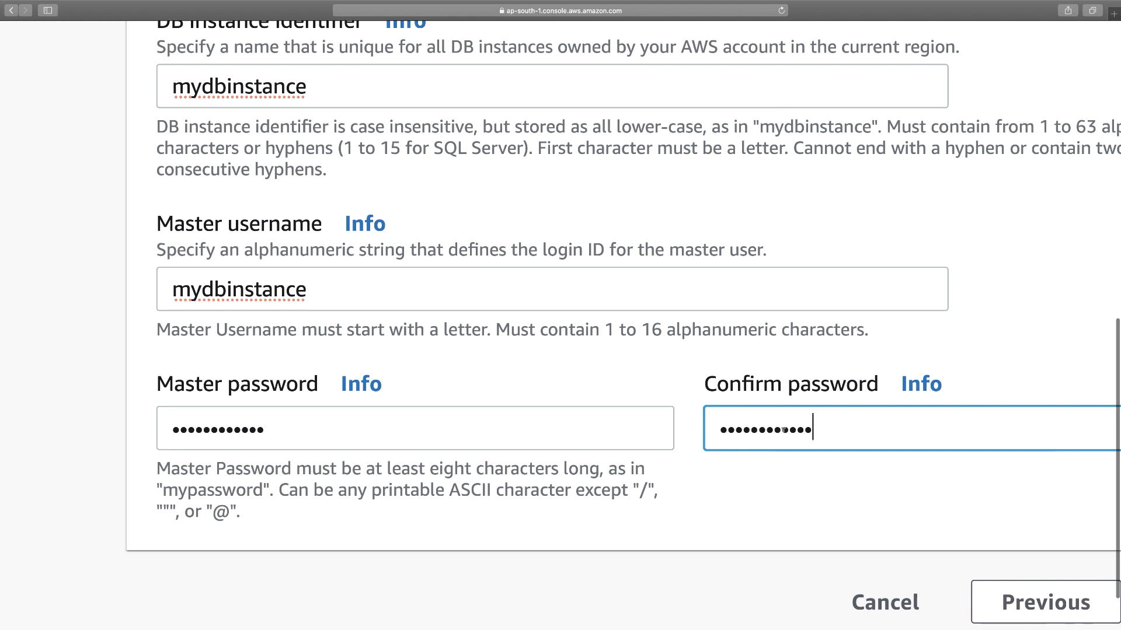
key("super+0")
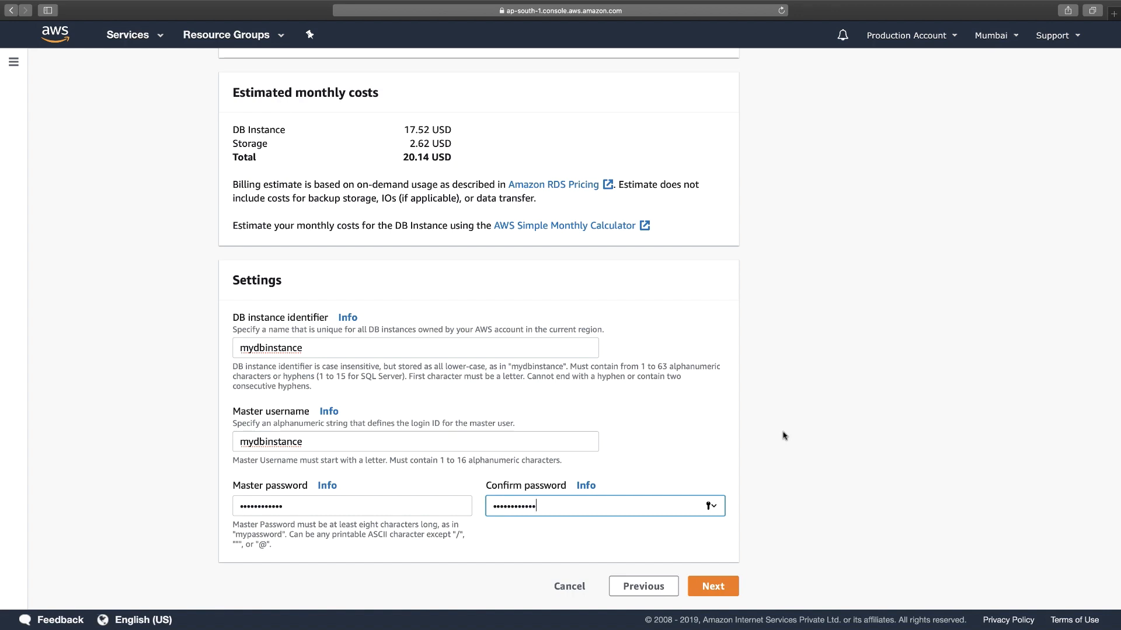
left_click(721, 588)
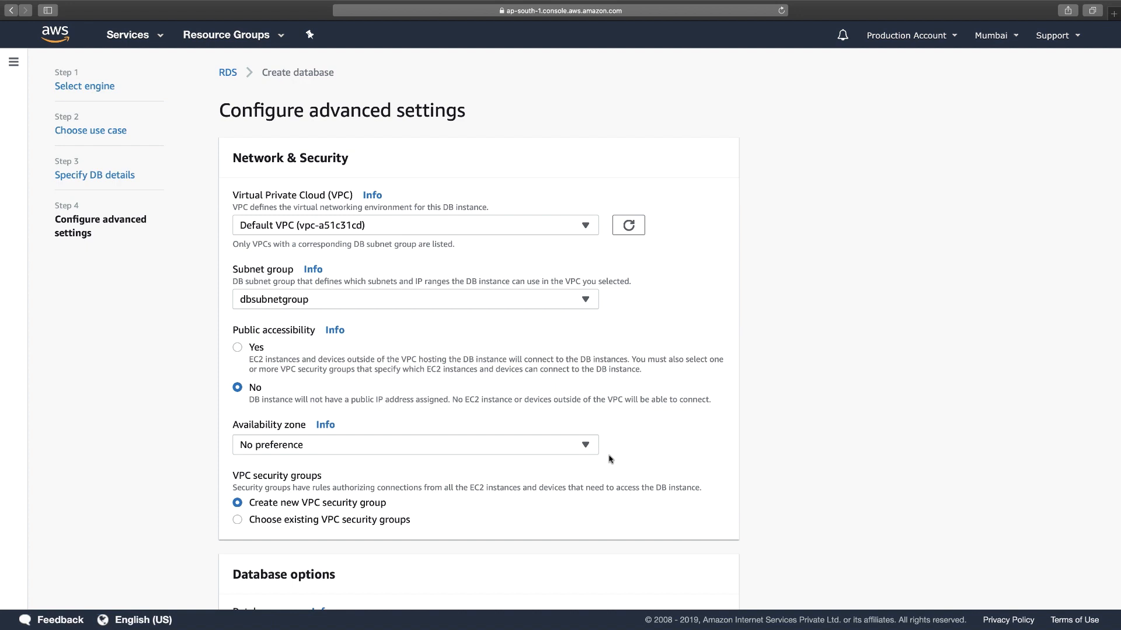
Select the Default VPC and dbsubnetgroup as the subnet group for the DB instance
left_click(461, 228)
left_click(422, 246)
left_click(321, 306)
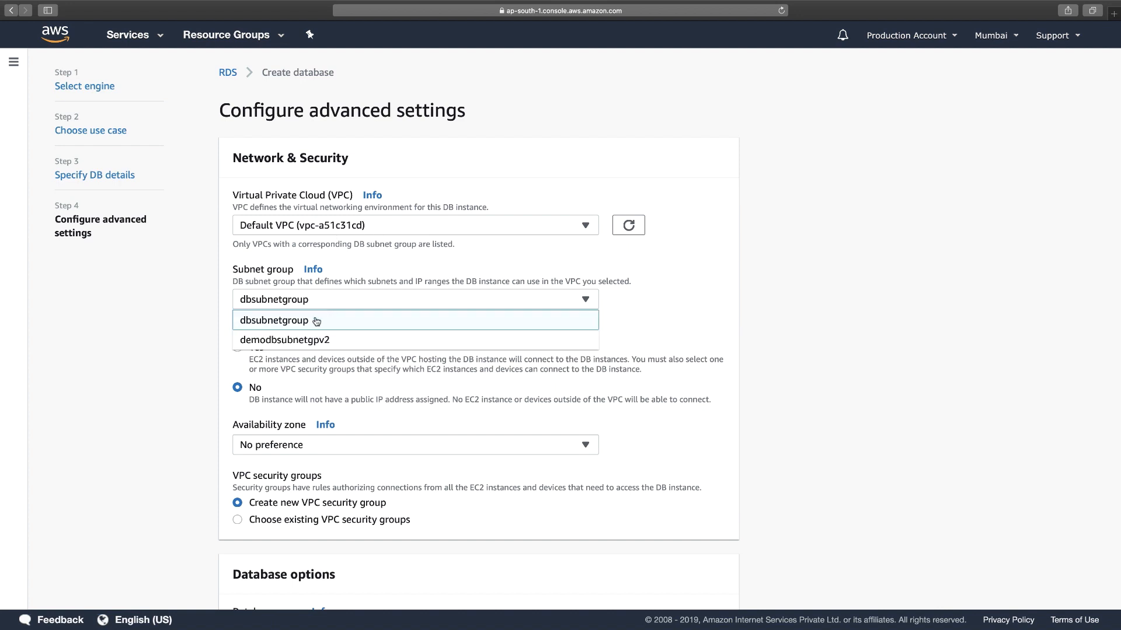
left_click(315, 325)
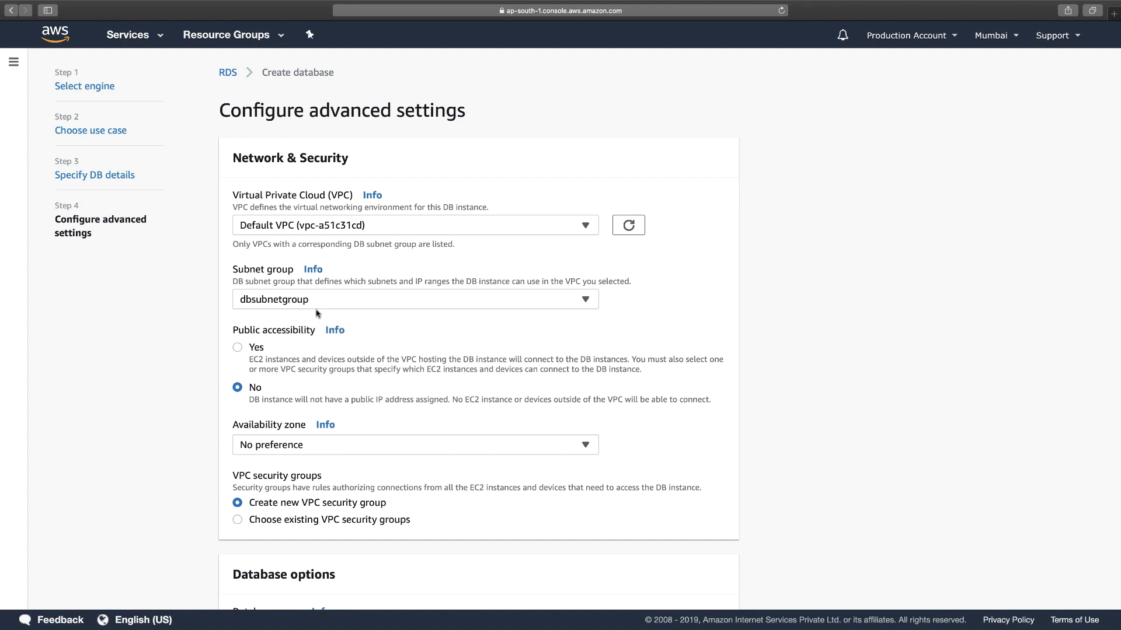
left_click(322, 301)
left_click(304, 321)
left_click(344, 301)
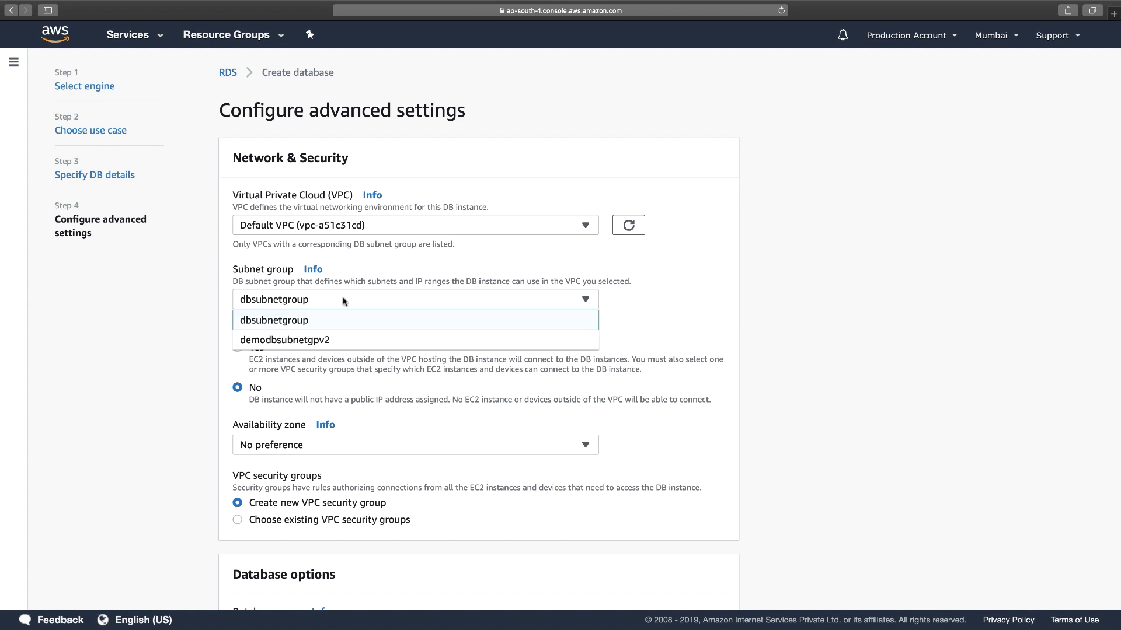
left_click(344, 301)
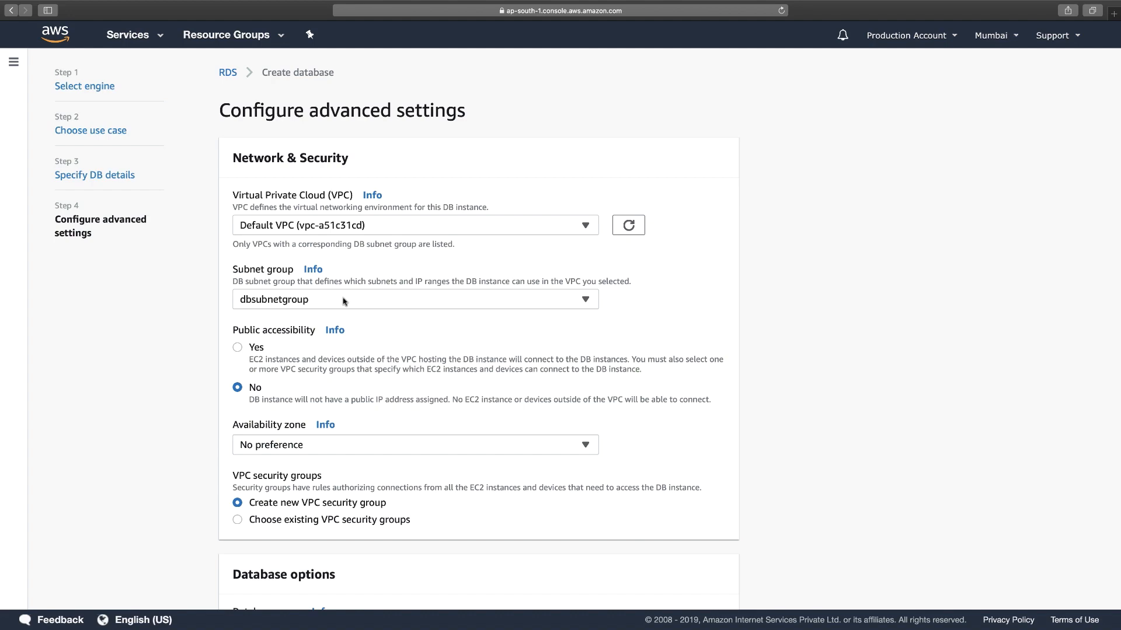
Set public accessibility to Yes and keep the availability zone at No preference
scroll(345, 301, "down", 5)
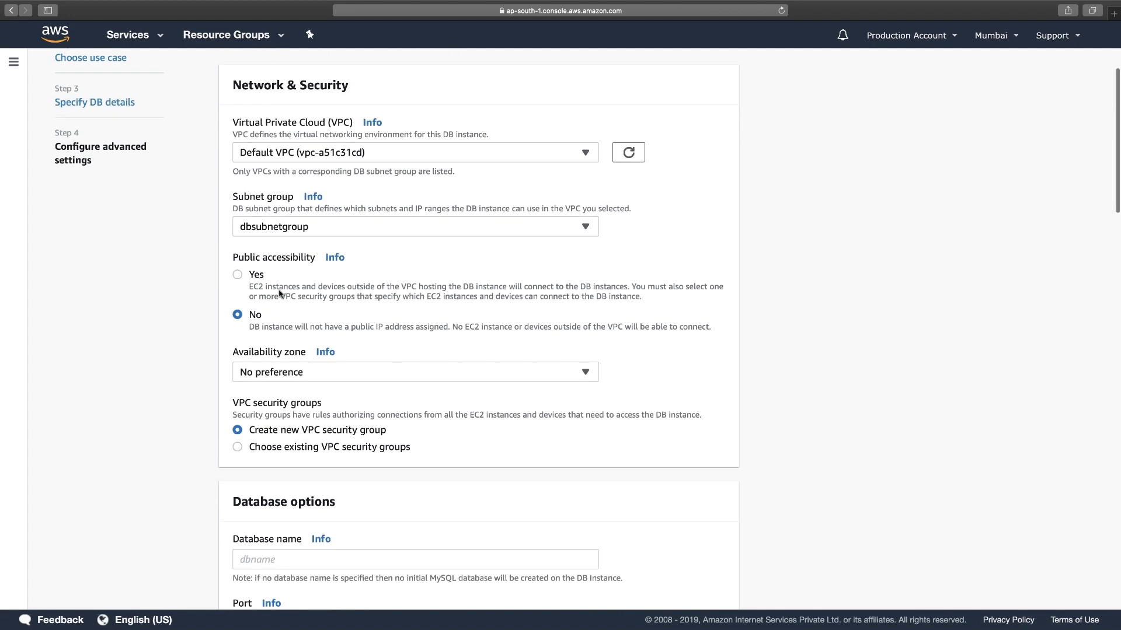
scroll(279, 293, "down", 1)
scroll(260, 292, "up", 1)
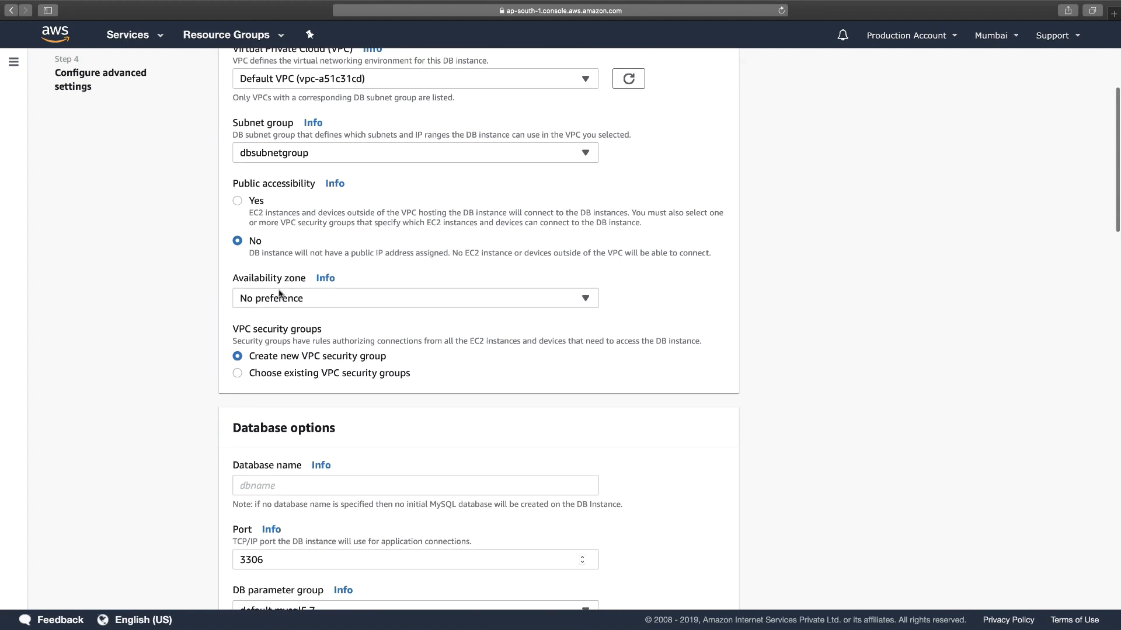
left_click_drag(255, 184, 299, 184)
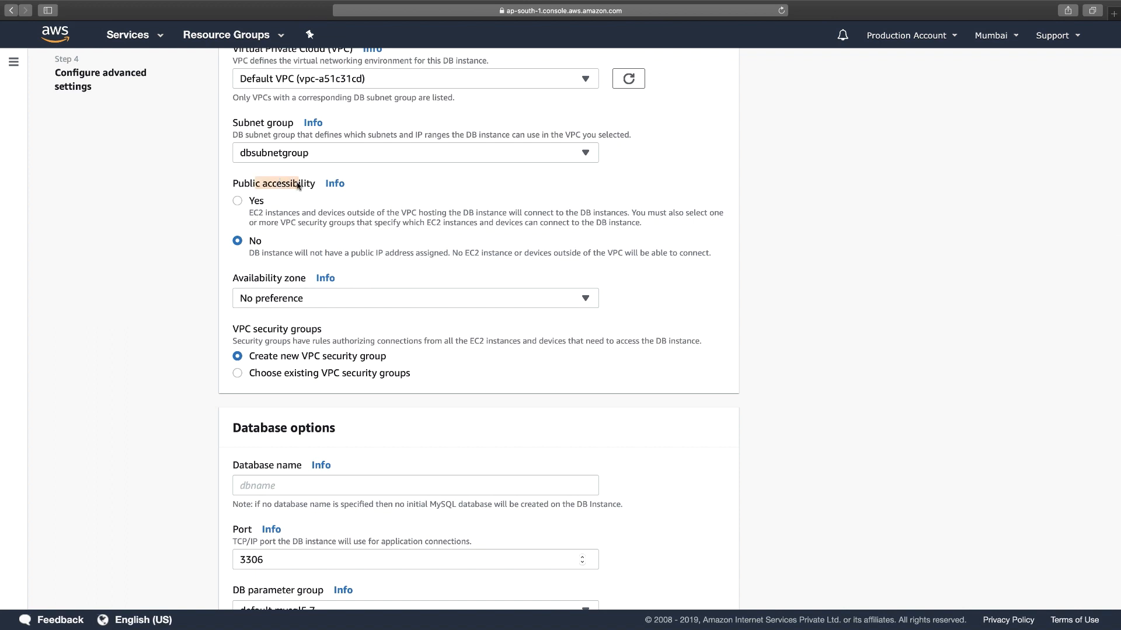
left_click(237, 201)
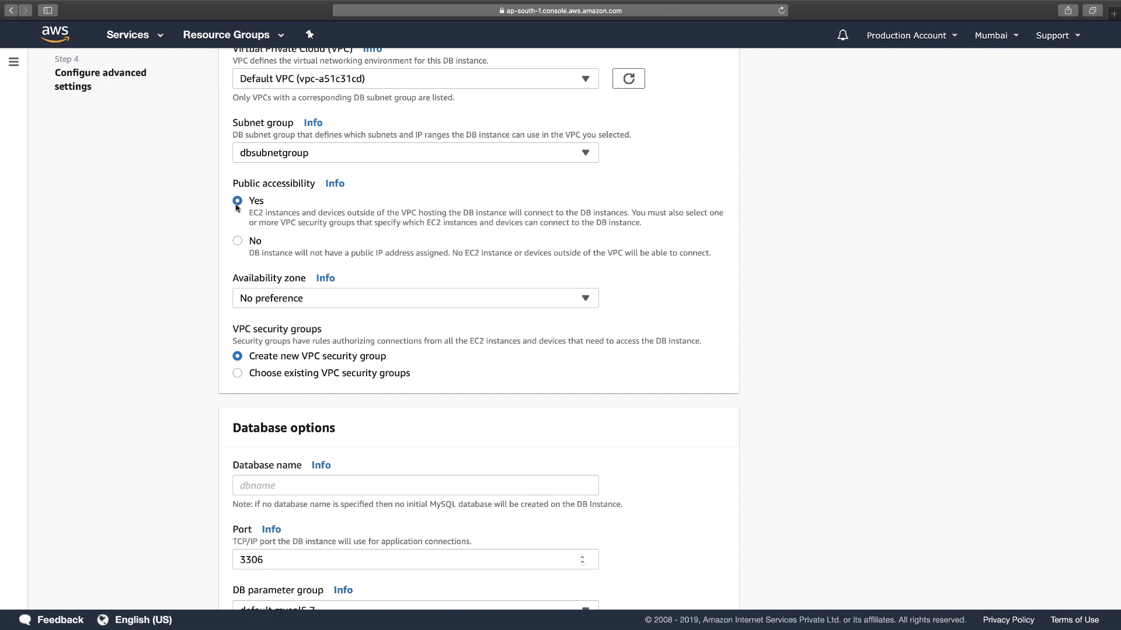
scroll(318, 279, "down", 2)
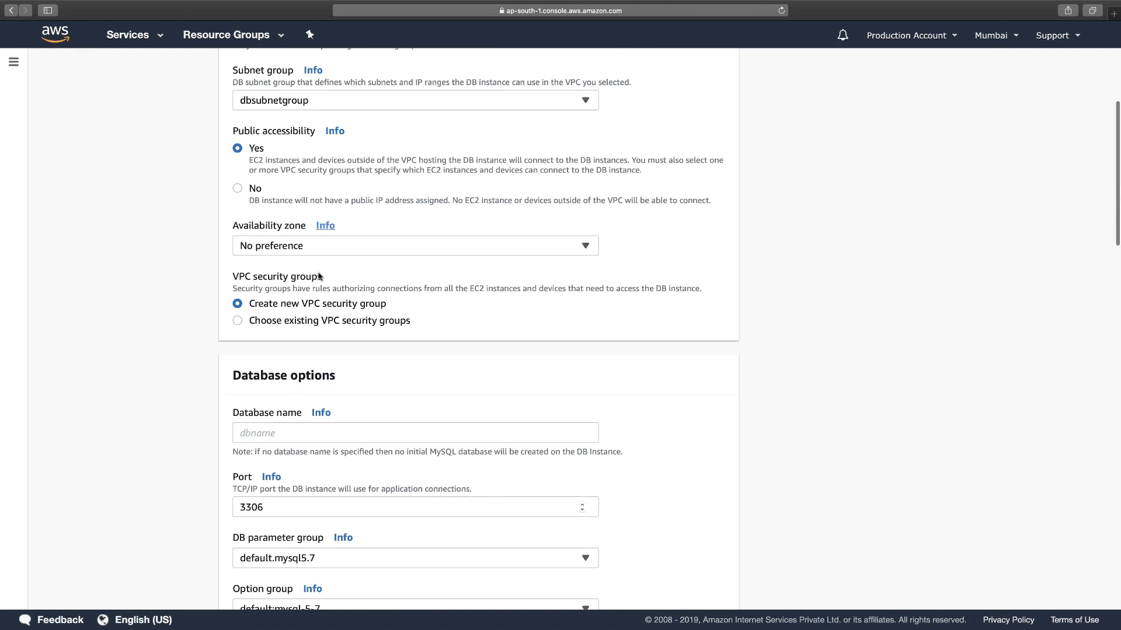
left_click(317, 252)
left_click(309, 270)
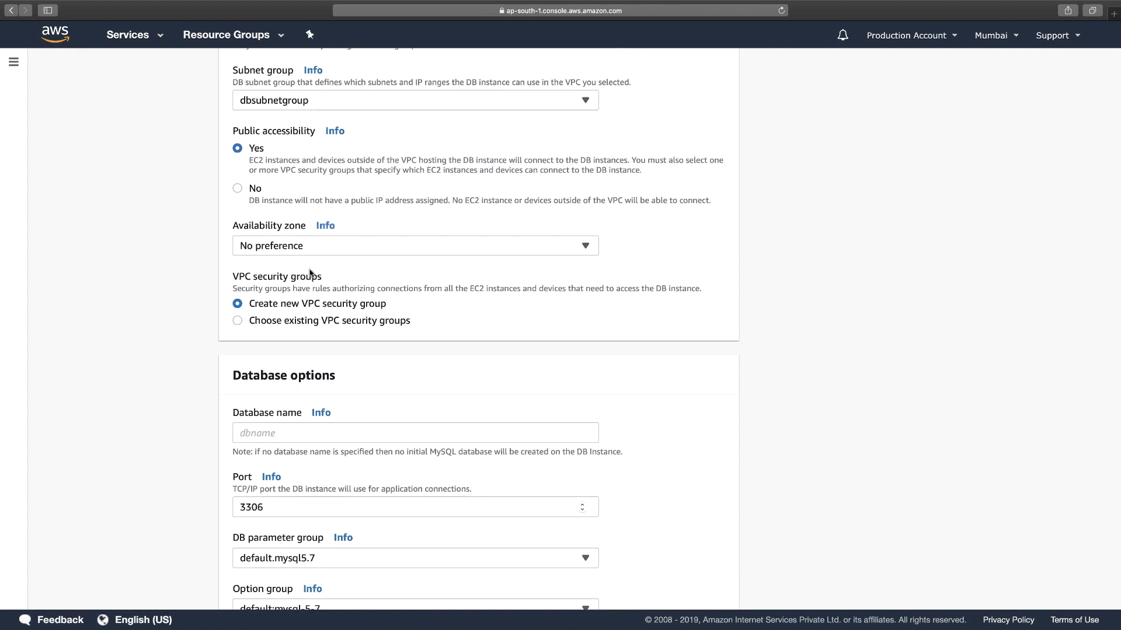
Use existing VPC security groups instead of a new one and assign DBInstances-SG
scroll(309, 309, "down", 2)
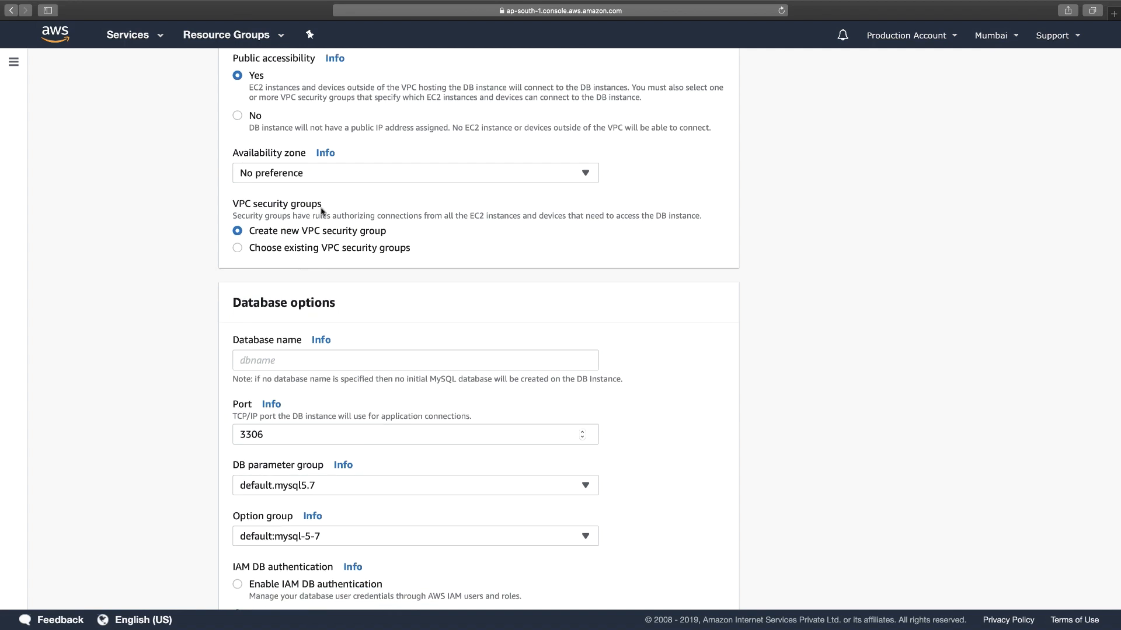
left_click_drag(322, 206, 255, 205)
left_click(237, 248)
left_click(286, 295)
left_click(324, 268)
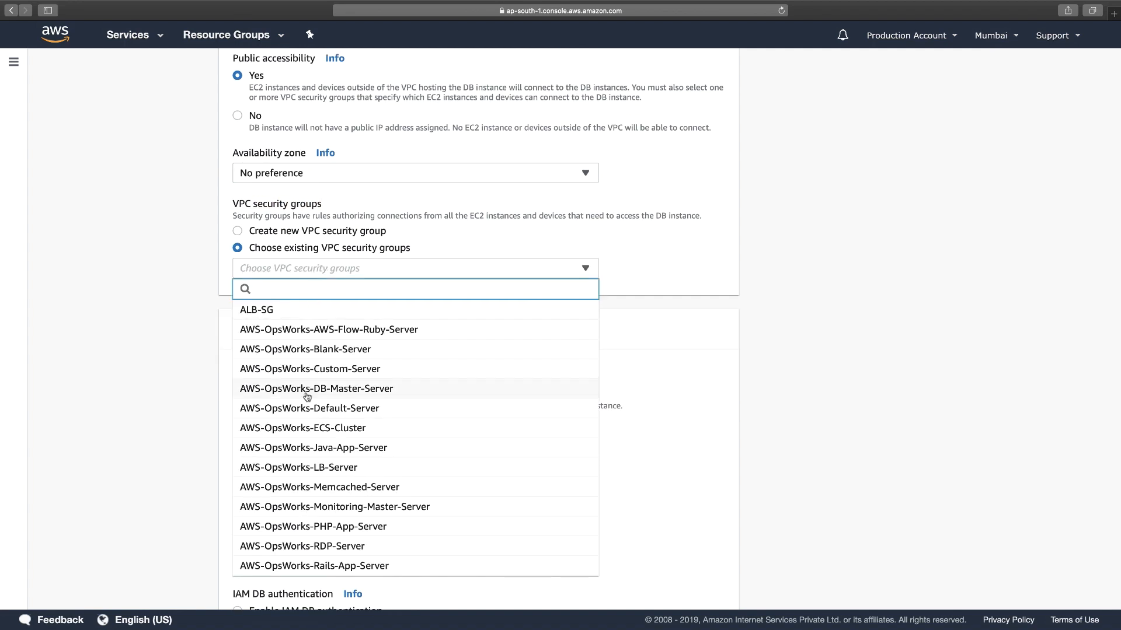
type("db")
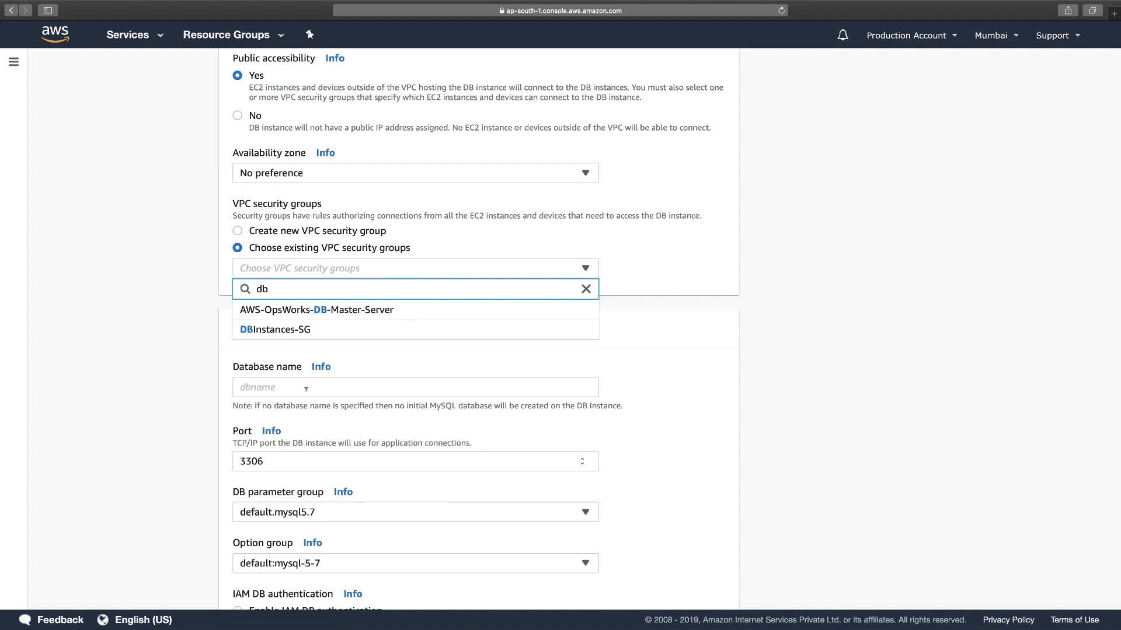
left_click(308, 330)
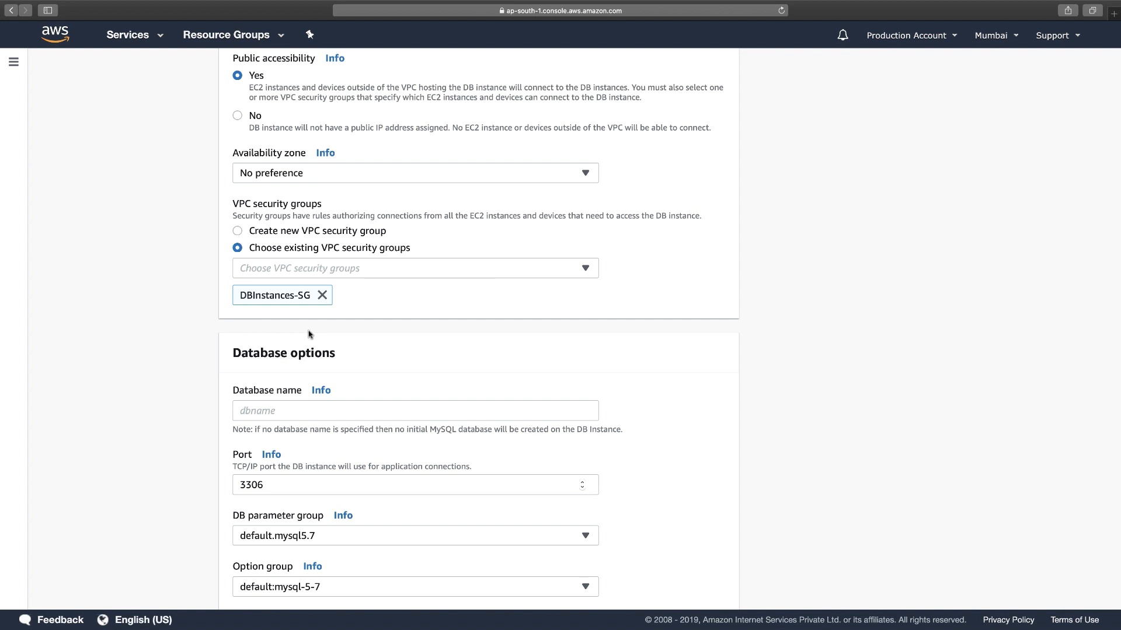
Set the database name to mydbinstance in the database options
scroll(321, 332, "down", 3)
left_click(319, 282)
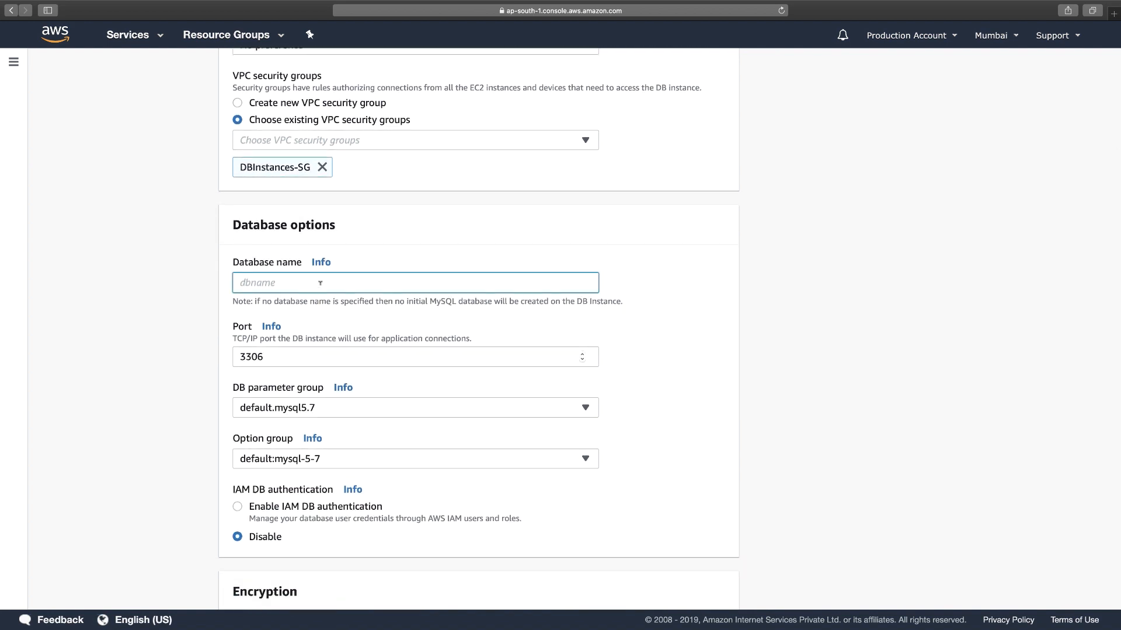
type("mydbinstance")
scroll(320, 283, "down", 2)
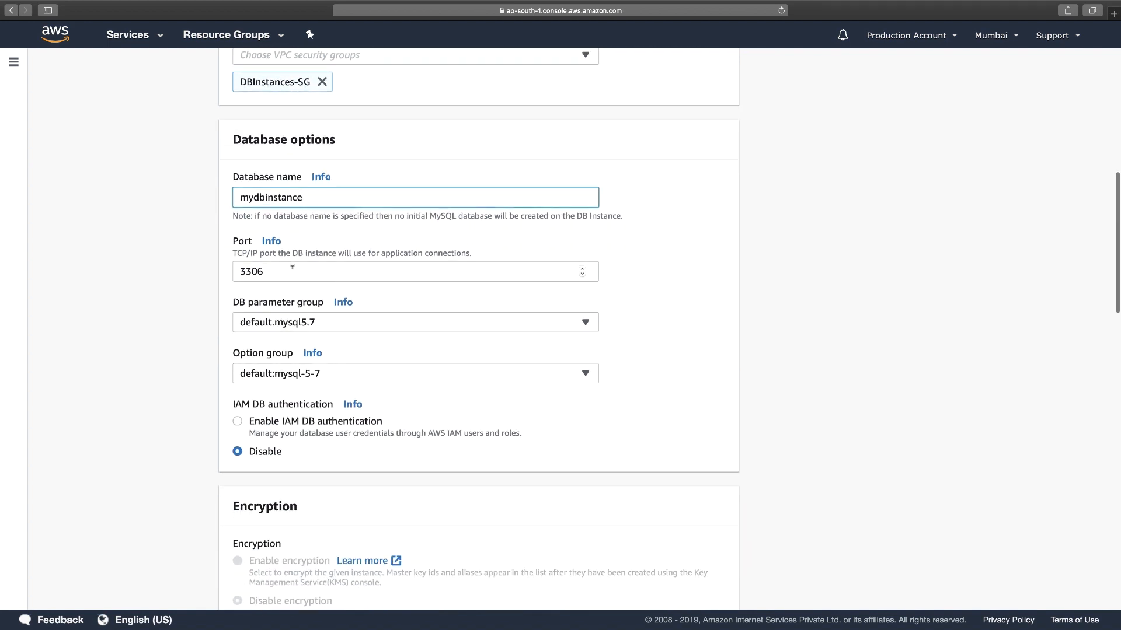
Review the port, DB parameter group, option group, IAM DB authentication and encryption settings
key("Tab")
scroll(300, 294, "down", 1)
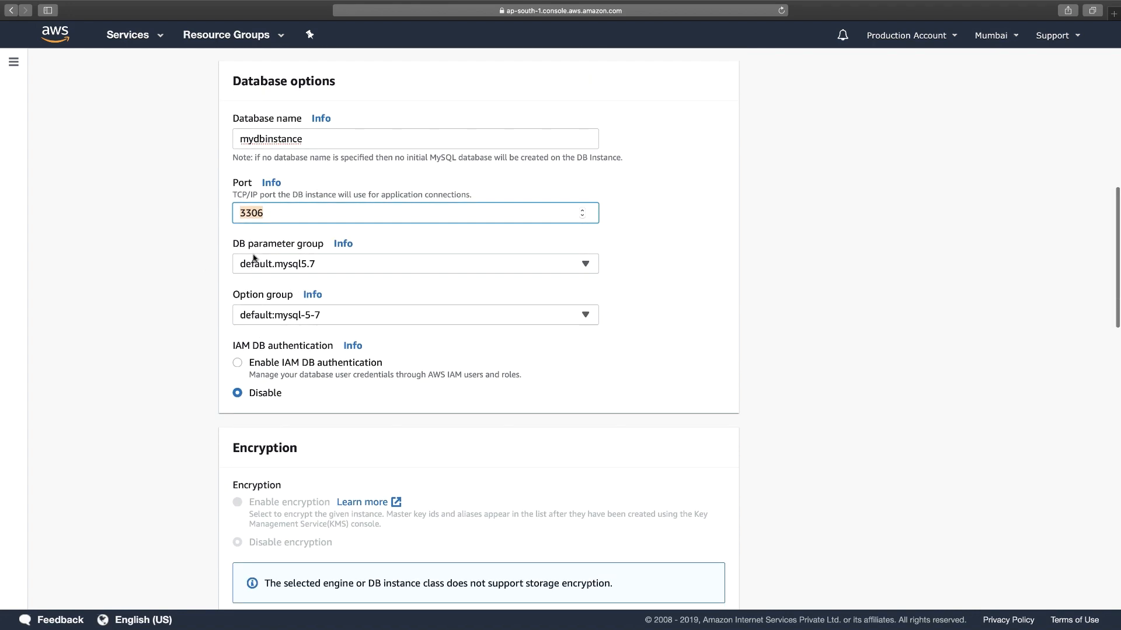
left_click_drag(248, 245, 321, 245)
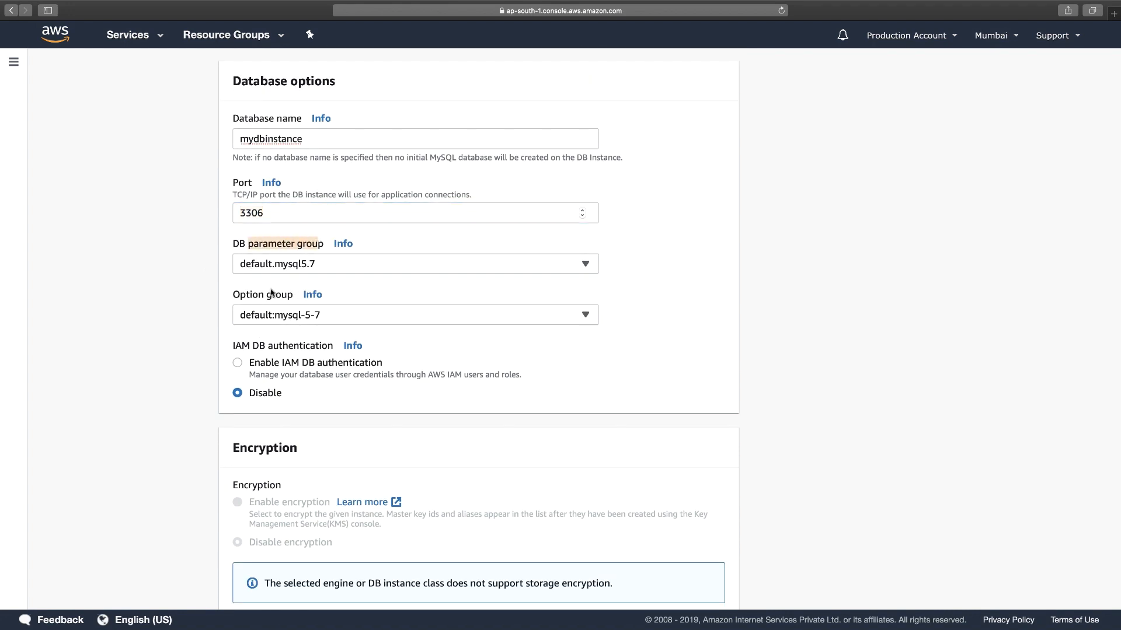
left_click_drag(259, 296, 281, 296)
scroll(281, 292, "down", 1)
scroll(281, 291, "down", 2)
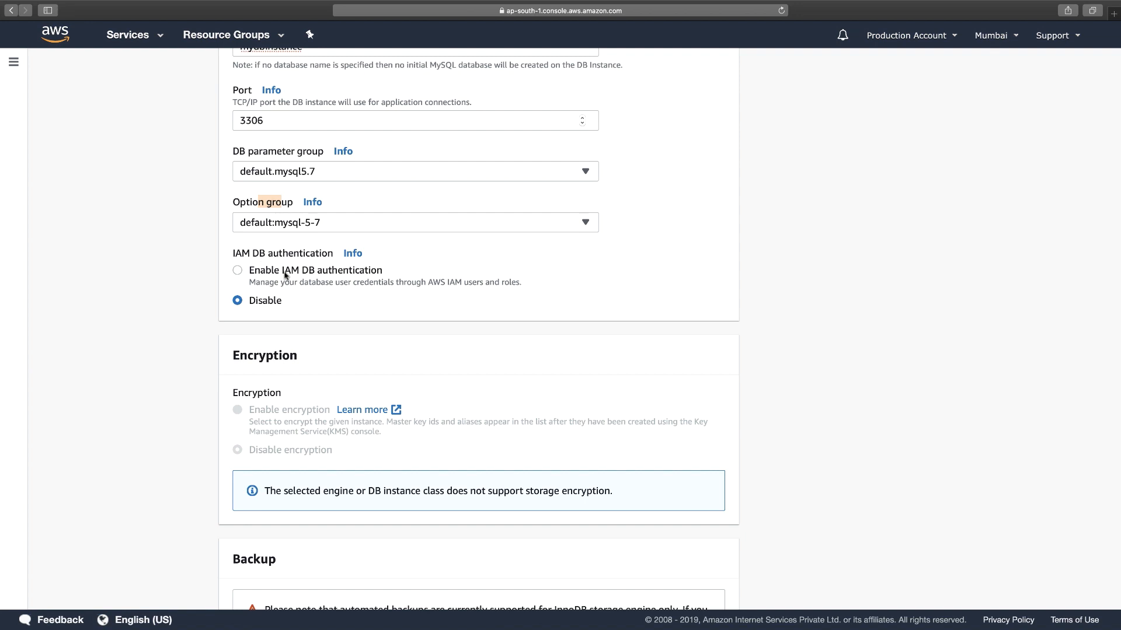
scroll(287, 279, "down", 10)
scroll(286, 273, "down", 3)
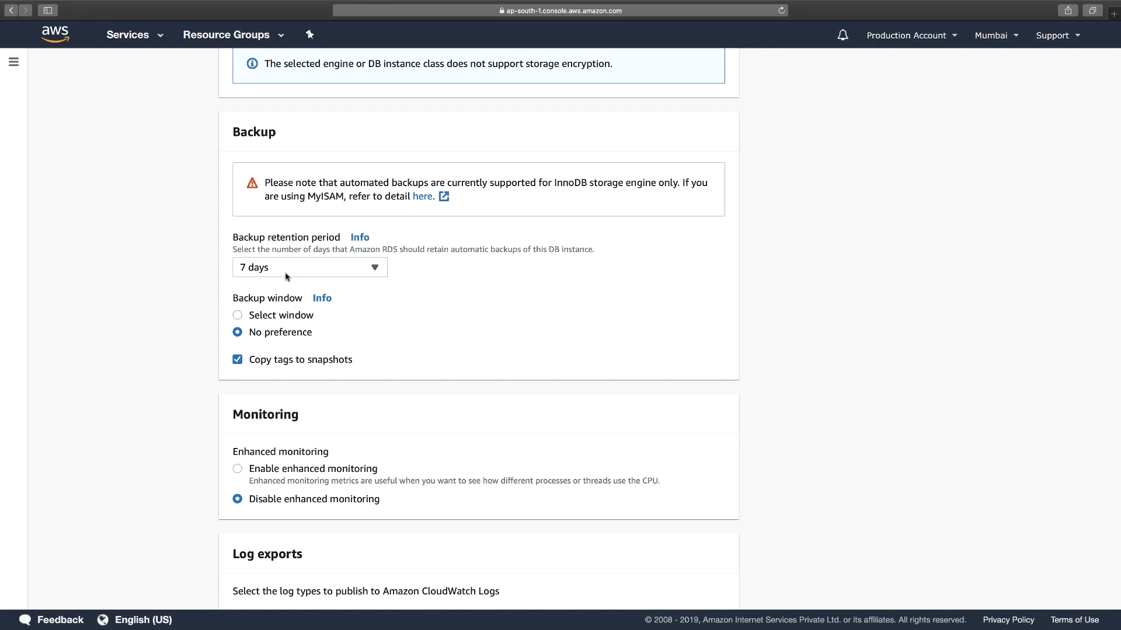
Set the backup retention period of the DB instance to 35 days
left_click(286, 267)
left_click(259, 430)
left_click(340, 270)
scroll(317, 385, "down", 5)
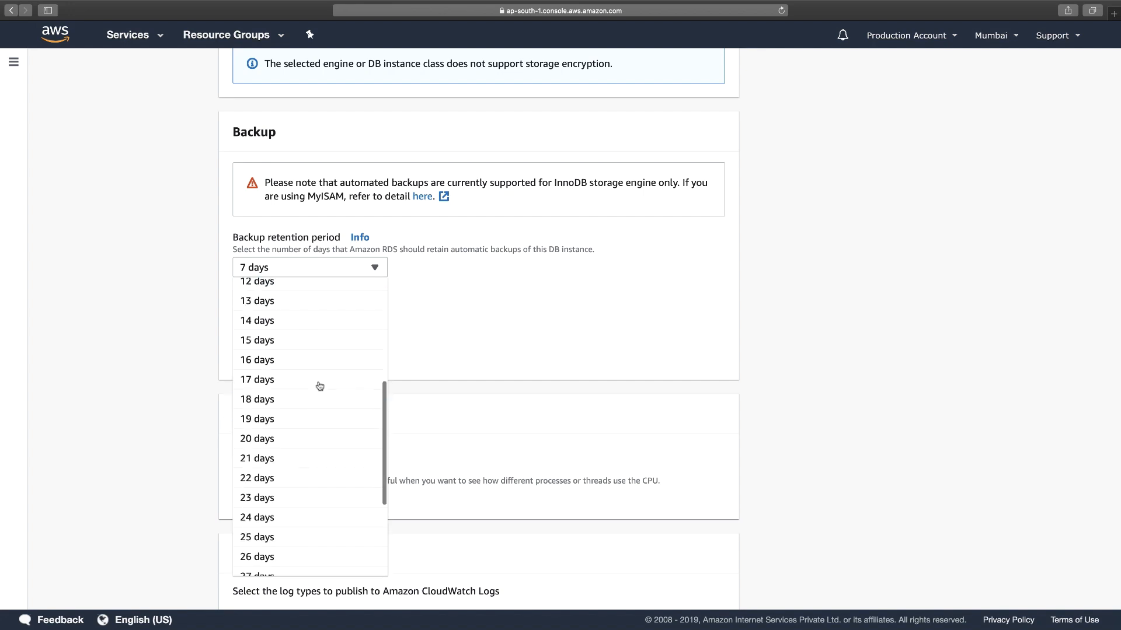
scroll(274, 525, "down", 10)
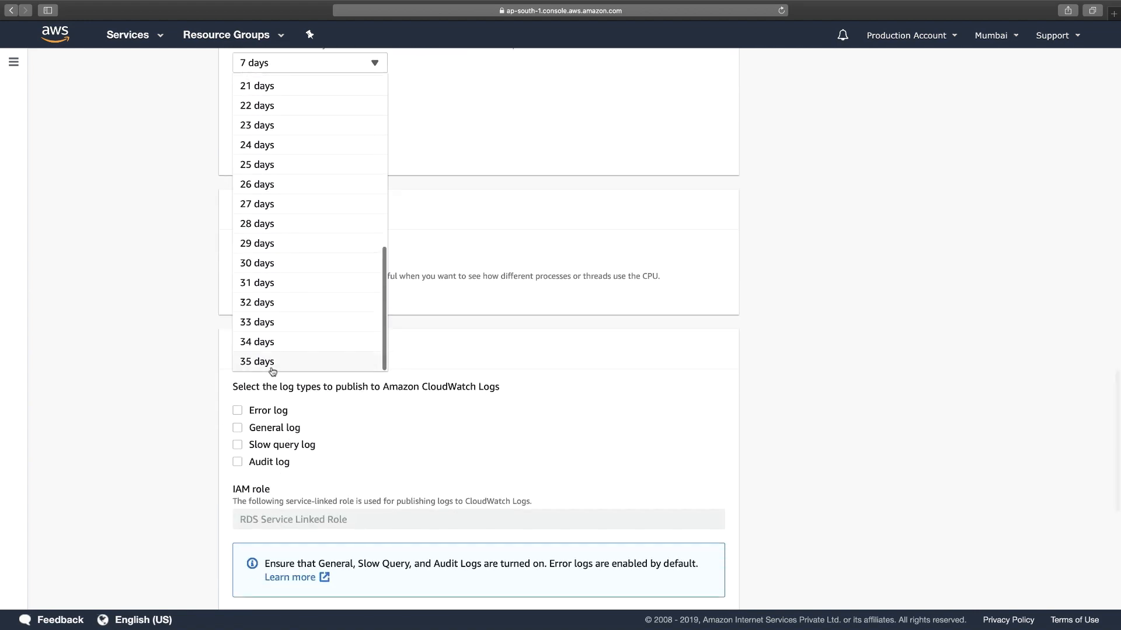
left_click(268, 359)
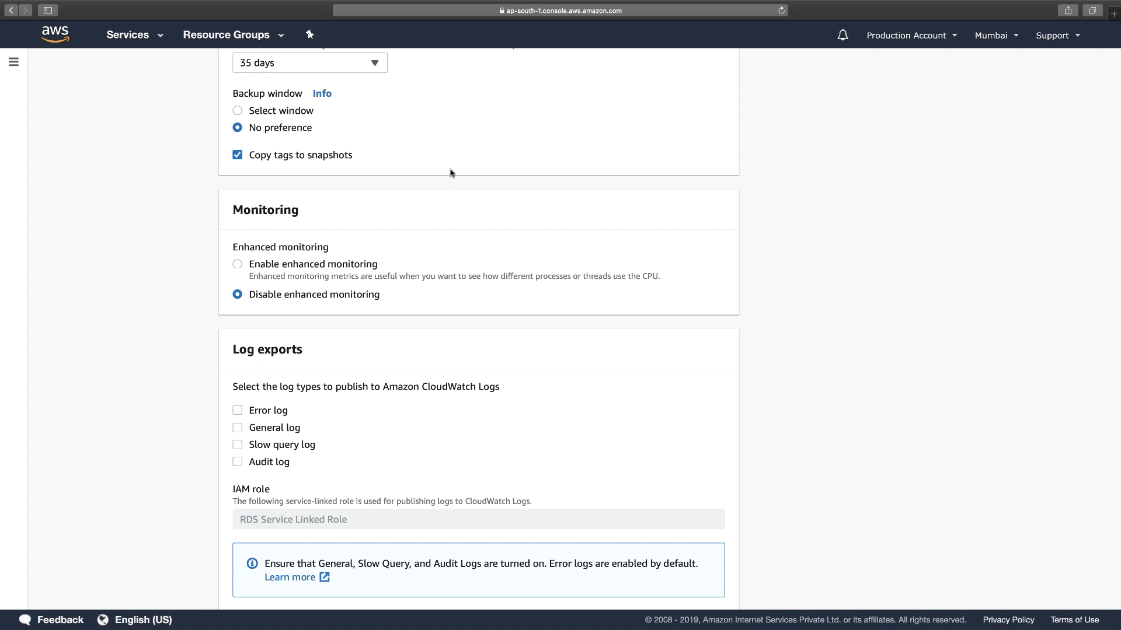
Change the backup retention period to 0 days
scroll(450, 164, "up", 5)
left_click(375, 205)
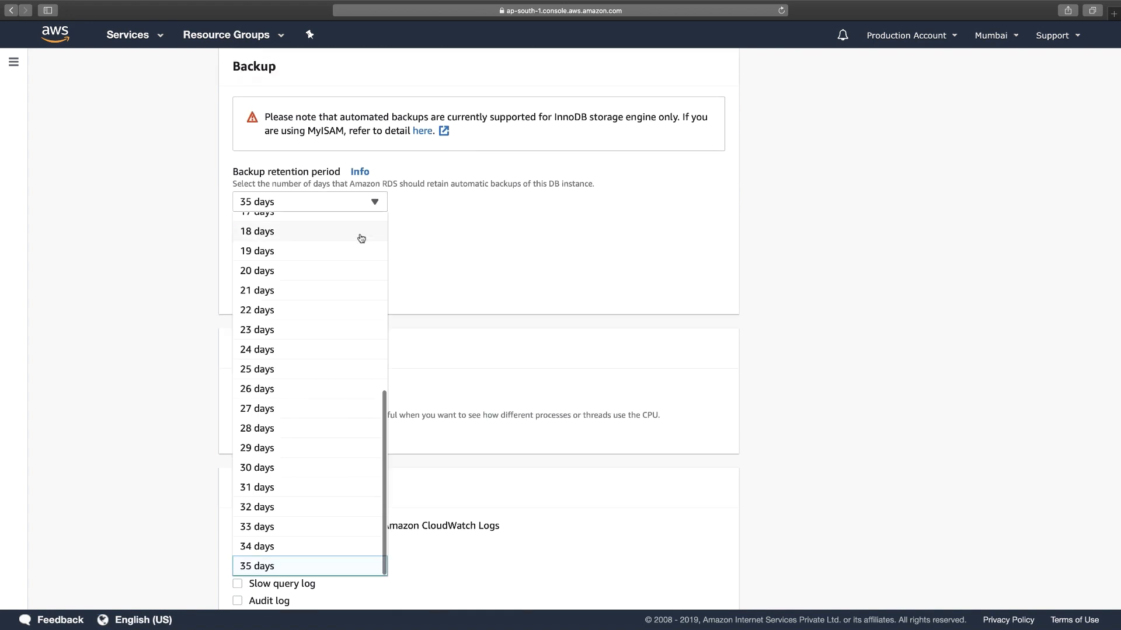
scroll(361, 239, "up", 10)
left_click(321, 289)
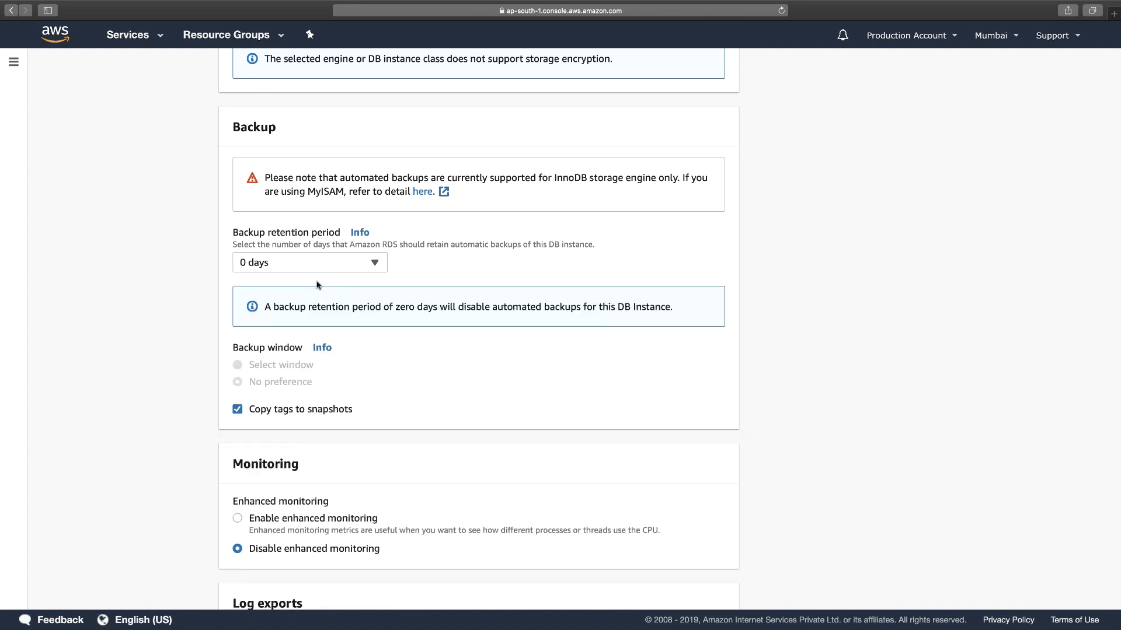
Set the backup retention period to 7 days
left_click(318, 269)
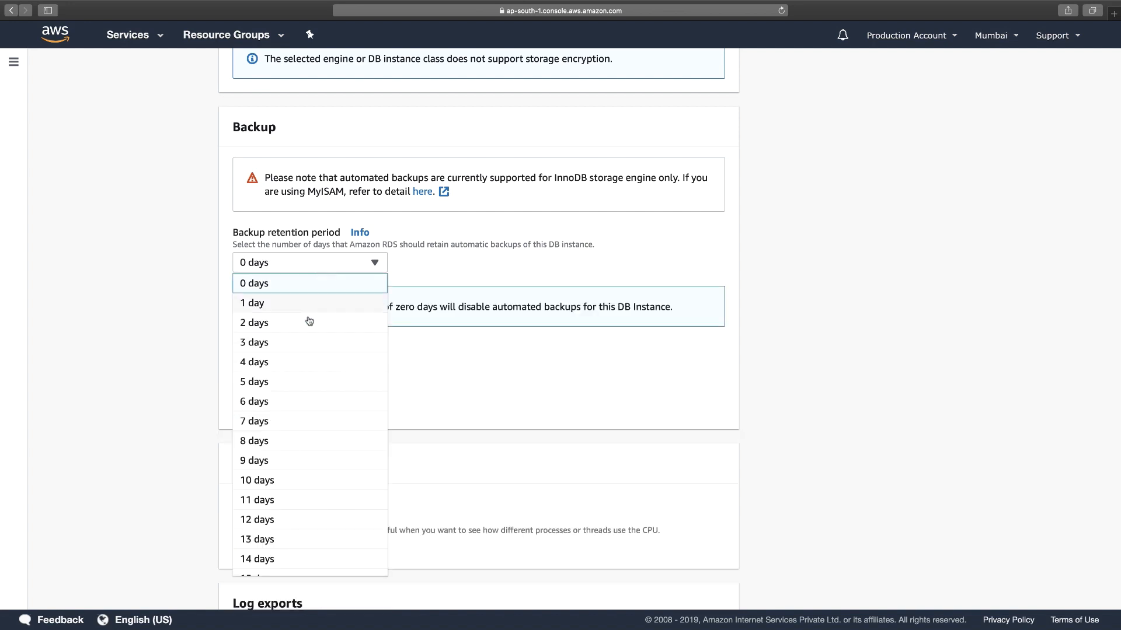
left_click(273, 423)
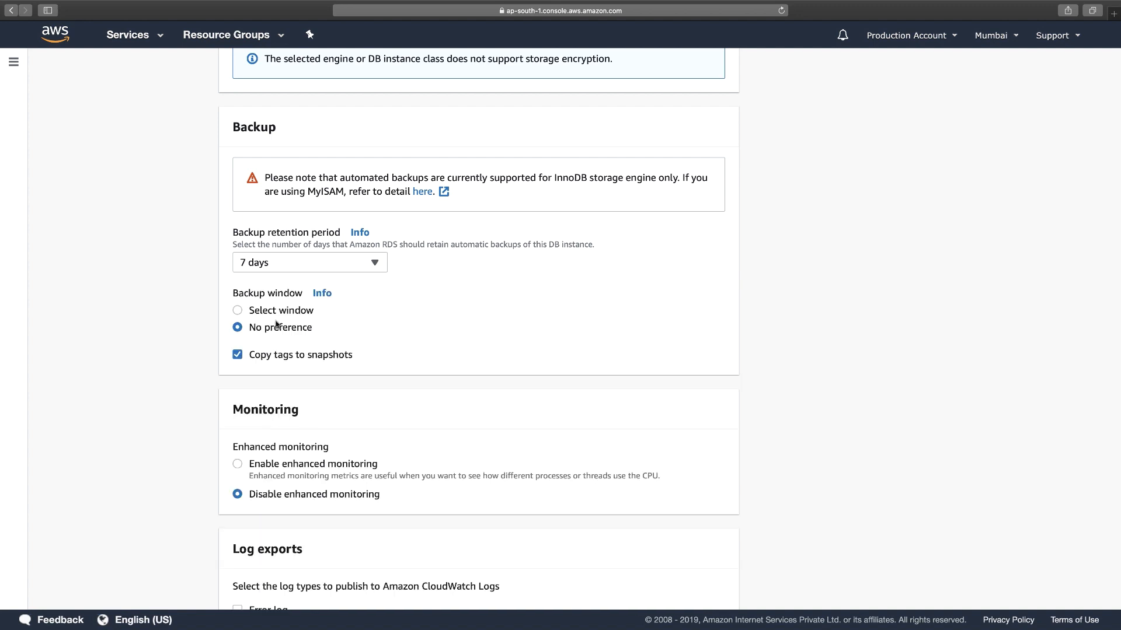
Choose a specific backup window starting at 01:00 UTC with a duration of 1 hour
left_click_drag(239, 292, 289, 290)
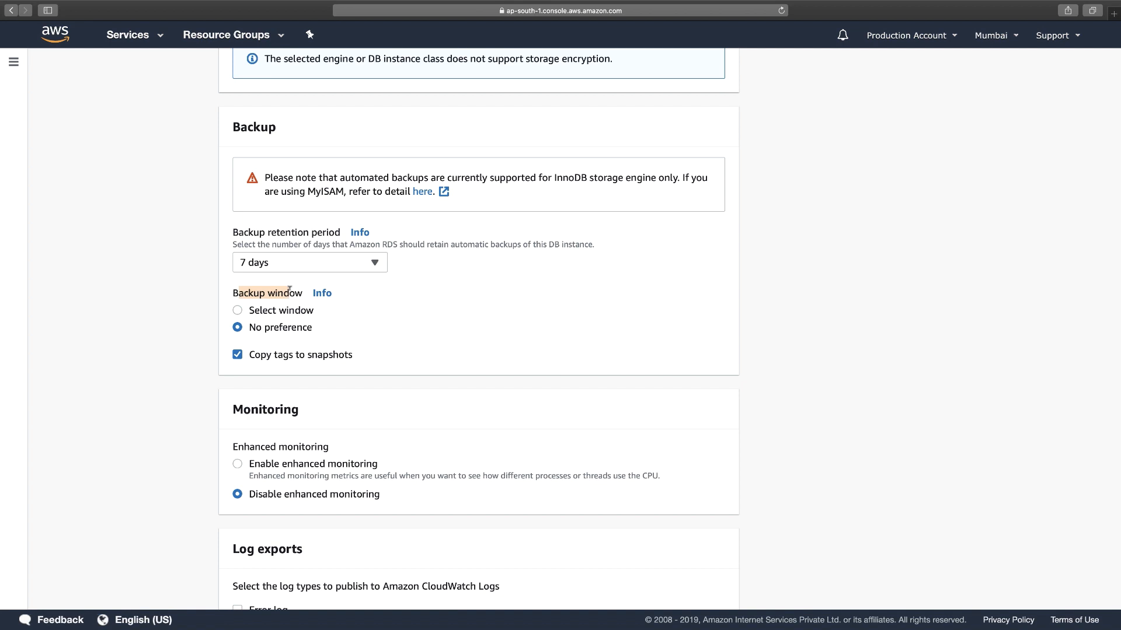
left_click(237, 310)
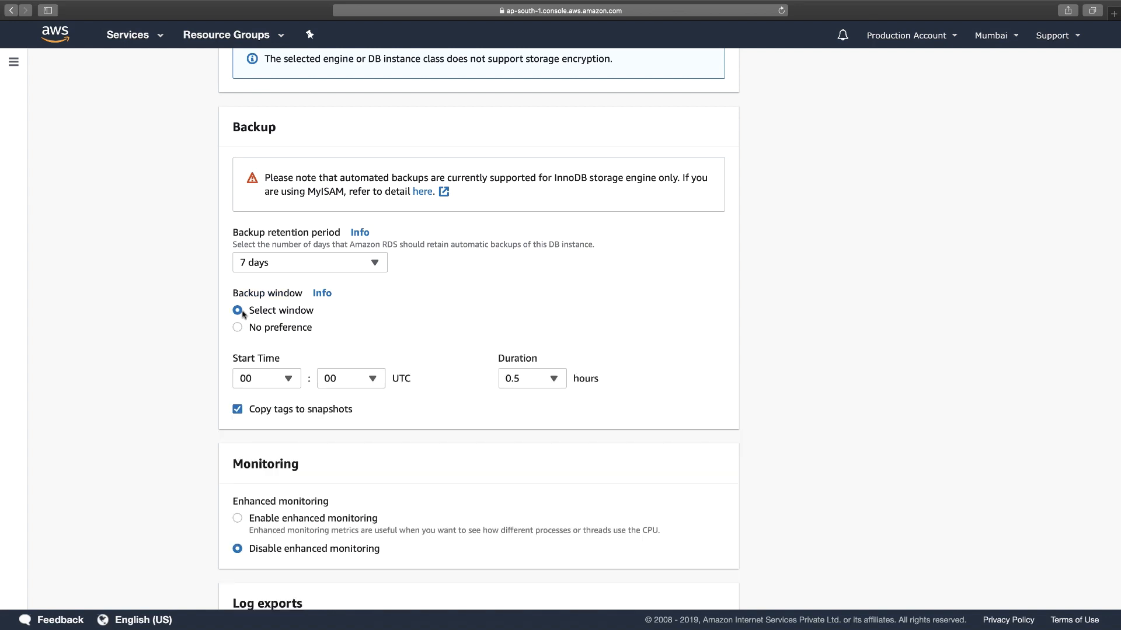
left_click(288, 380)
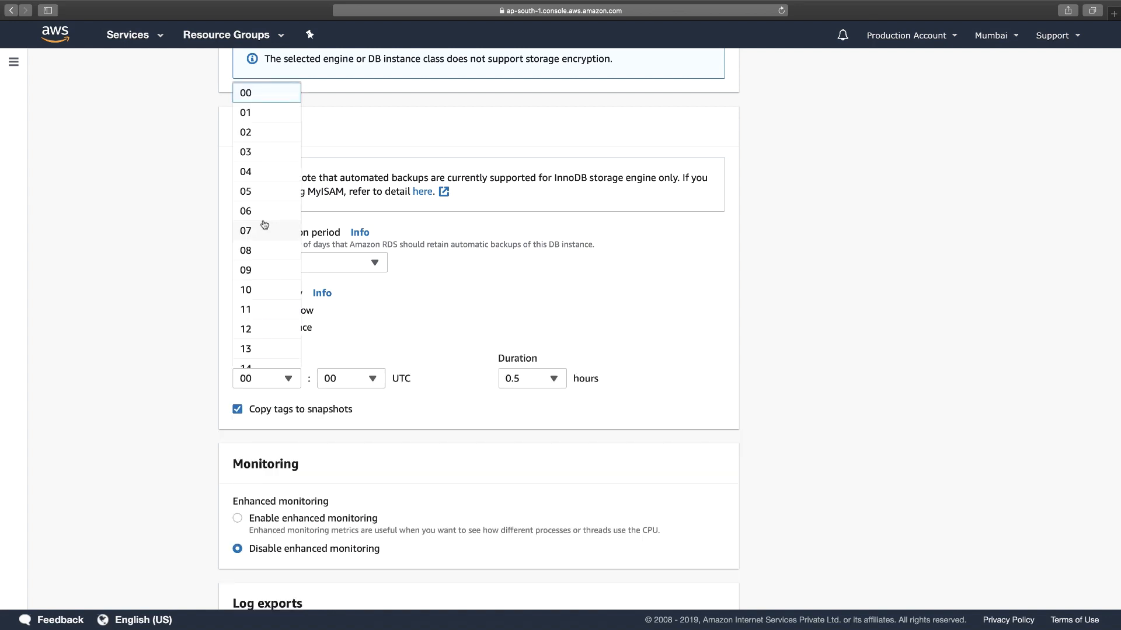
left_click(261, 110)
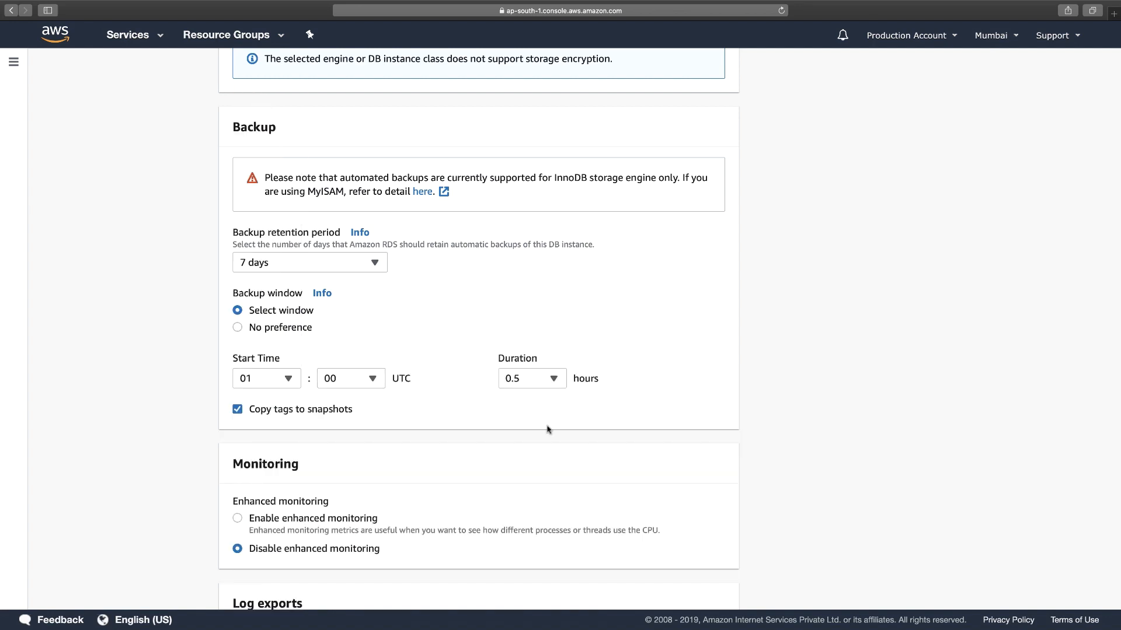
left_click(553, 379)
left_click(512, 114)
left_click(264, 386)
left_click(265, 385)
Switch the backup window to No preference
left_click(238, 328)
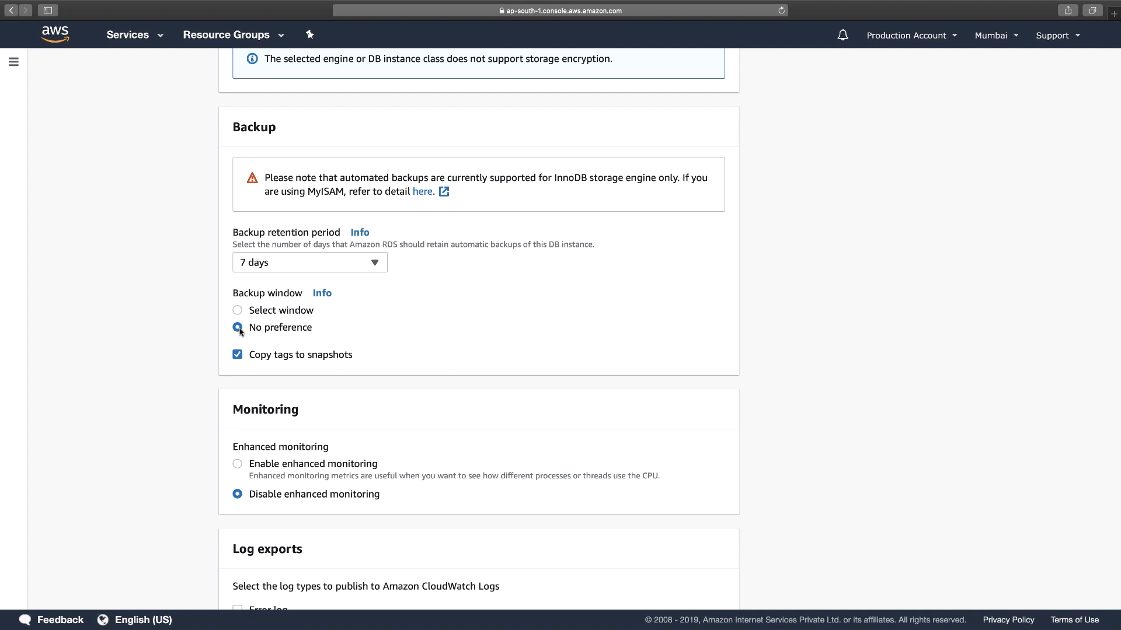
left_click(238, 310)
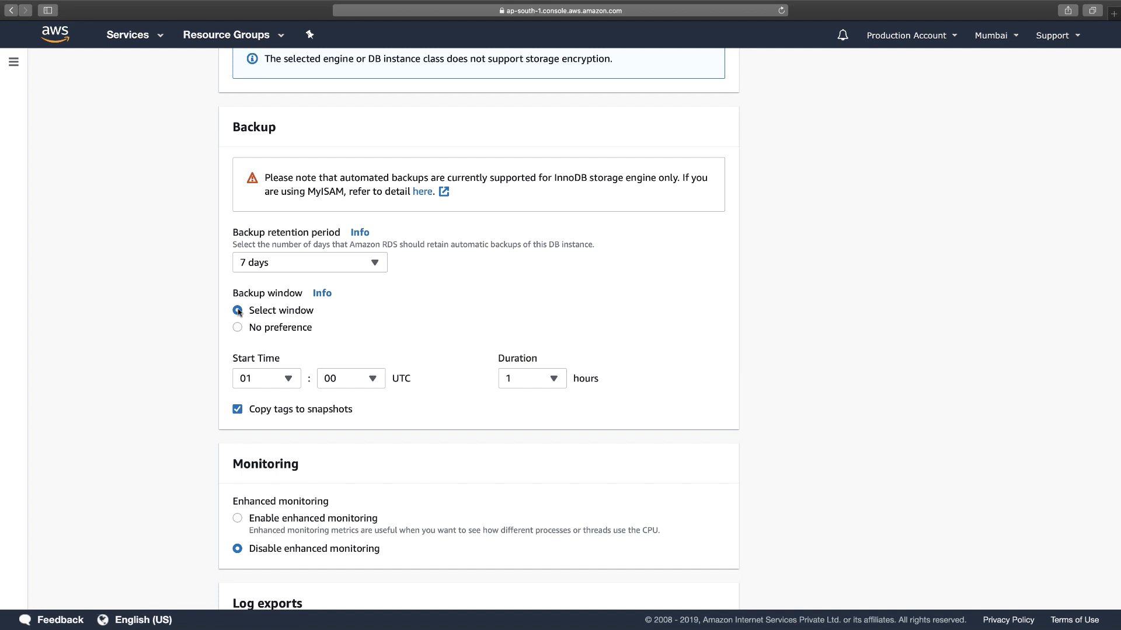
left_click(237, 328)
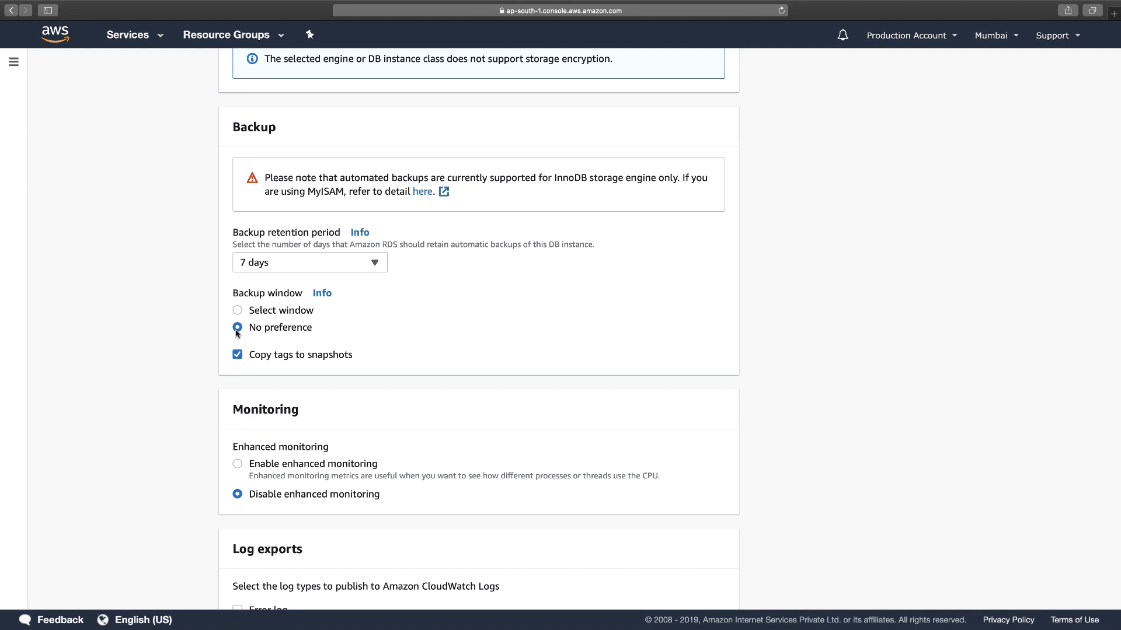
Enable publishing of the error, general, slow query and audit logs to CloudWatch Logs
scroll(237, 333, "down", 5)
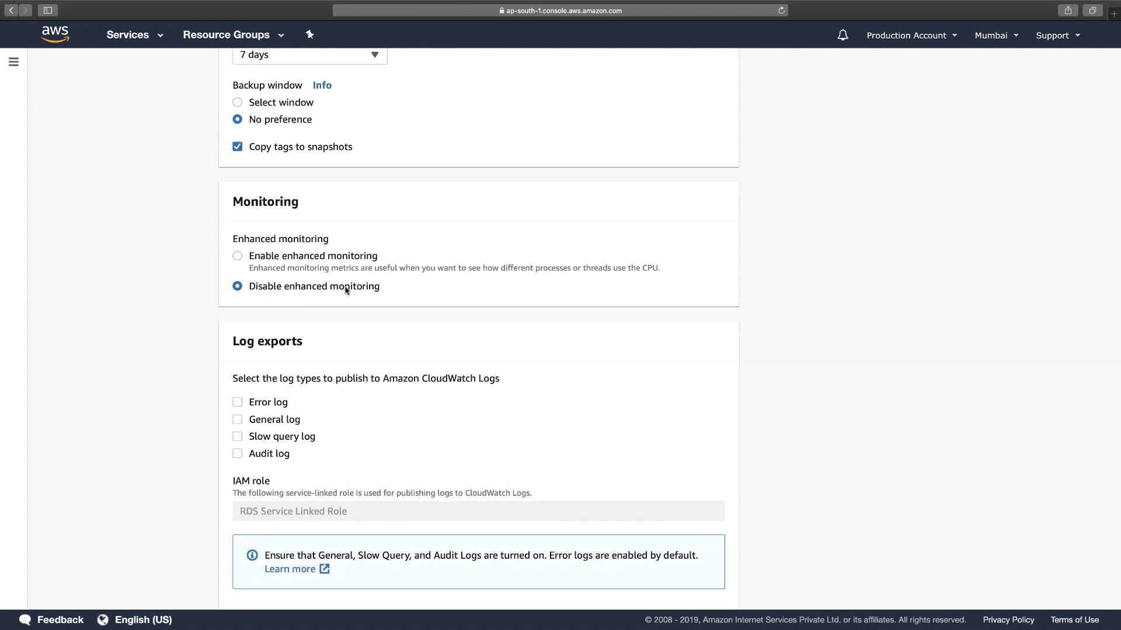
scroll(367, 287, "down", 1)
scroll(367, 287, "down", 2)
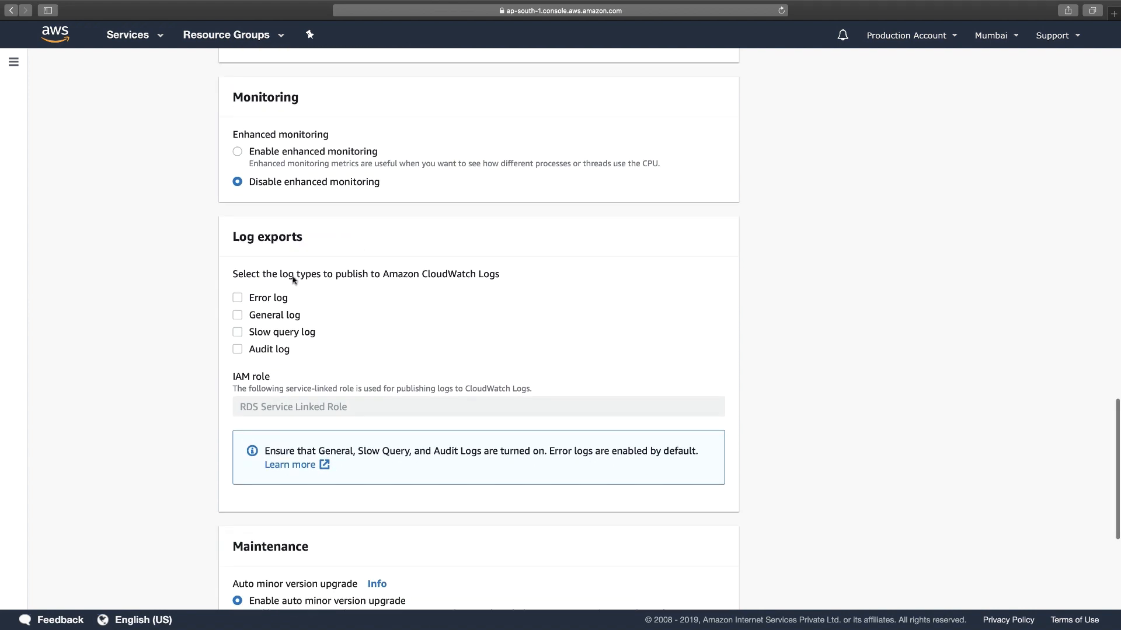
left_click(236, 315)
left_click(237, 298)
left_click(237, 332)
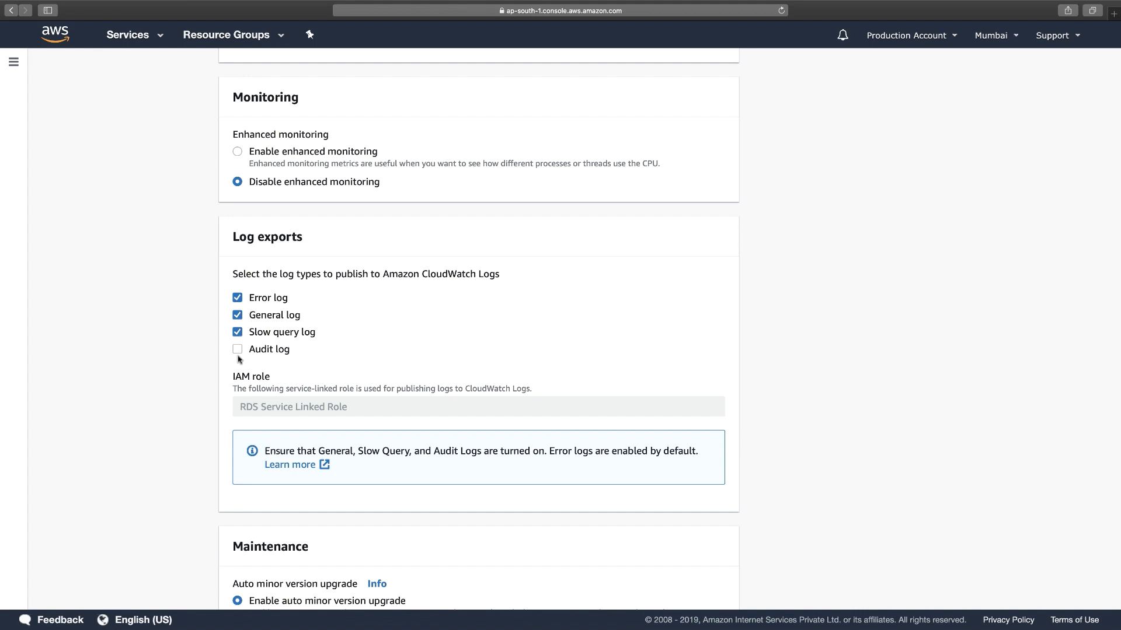
left_click(238, 350)
Choose a specific maintenance window starting on Sunday at 02:00 UTC with a duration of 3 hours
scroll(238, 358, "down", 10)
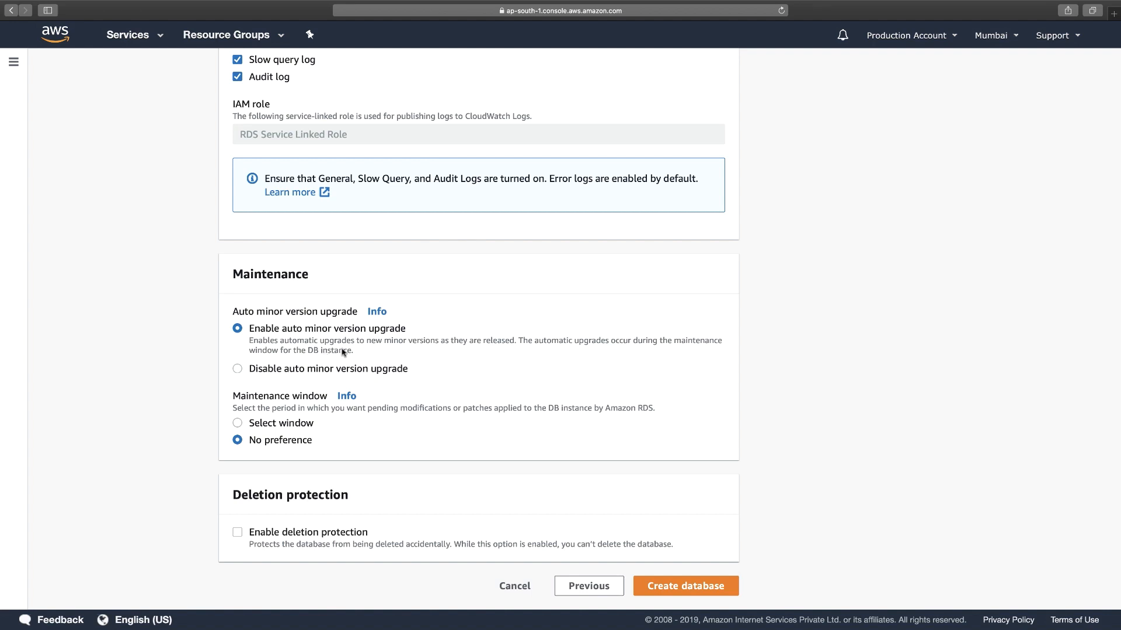
left_click_drag(365, 343, 442, 334)
left_click(240, 425)
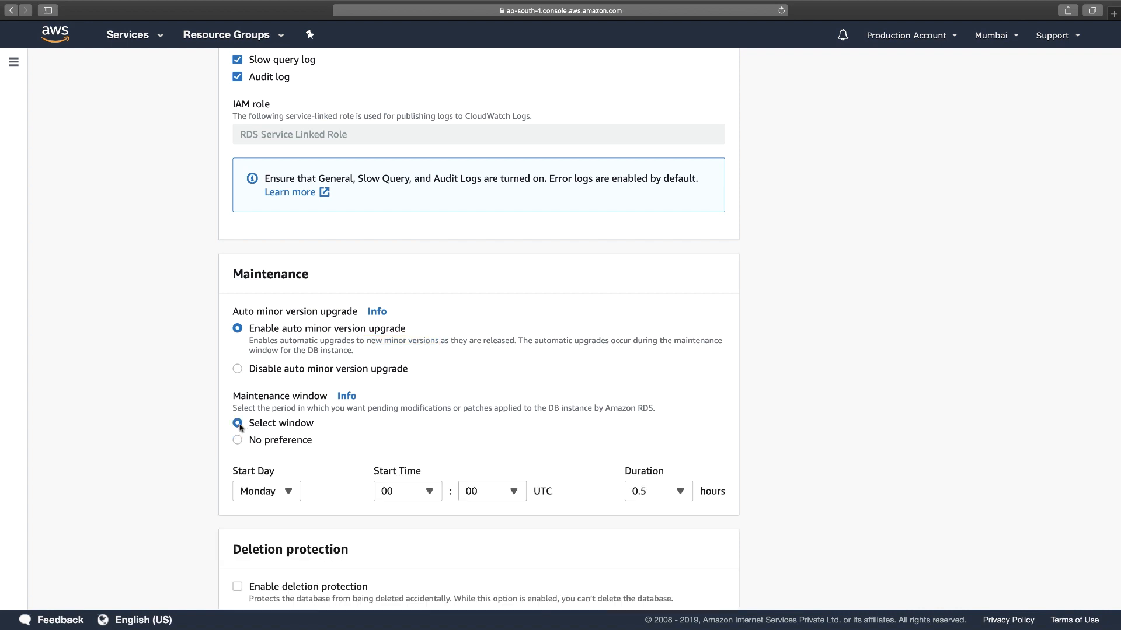
left_click(294, 486)
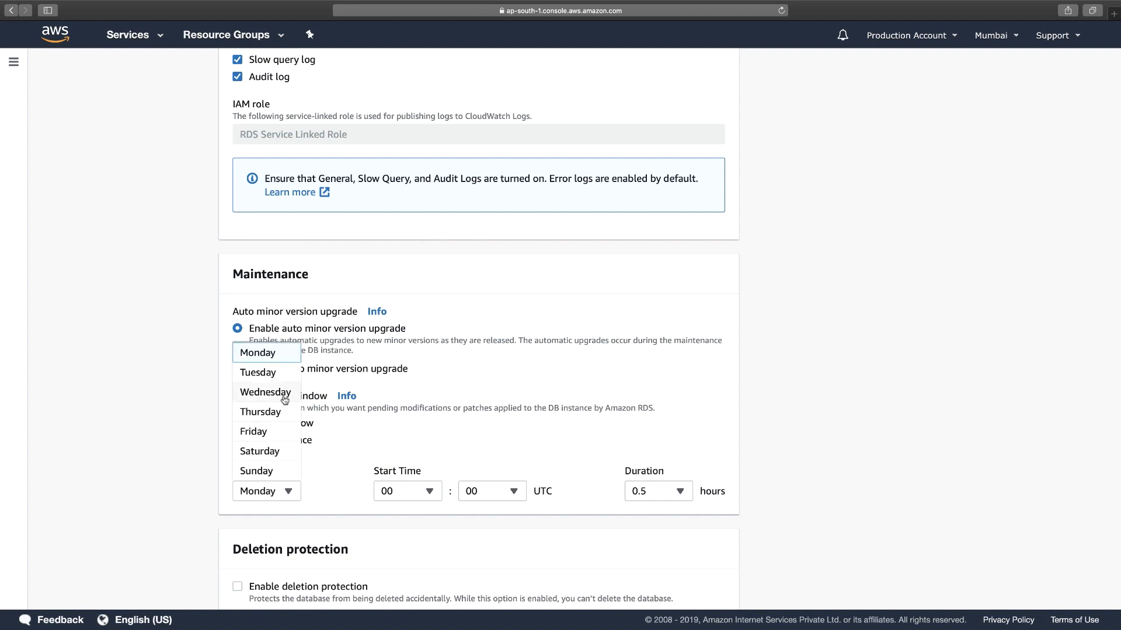
left_click(272, 470)
left_click(399, 489)
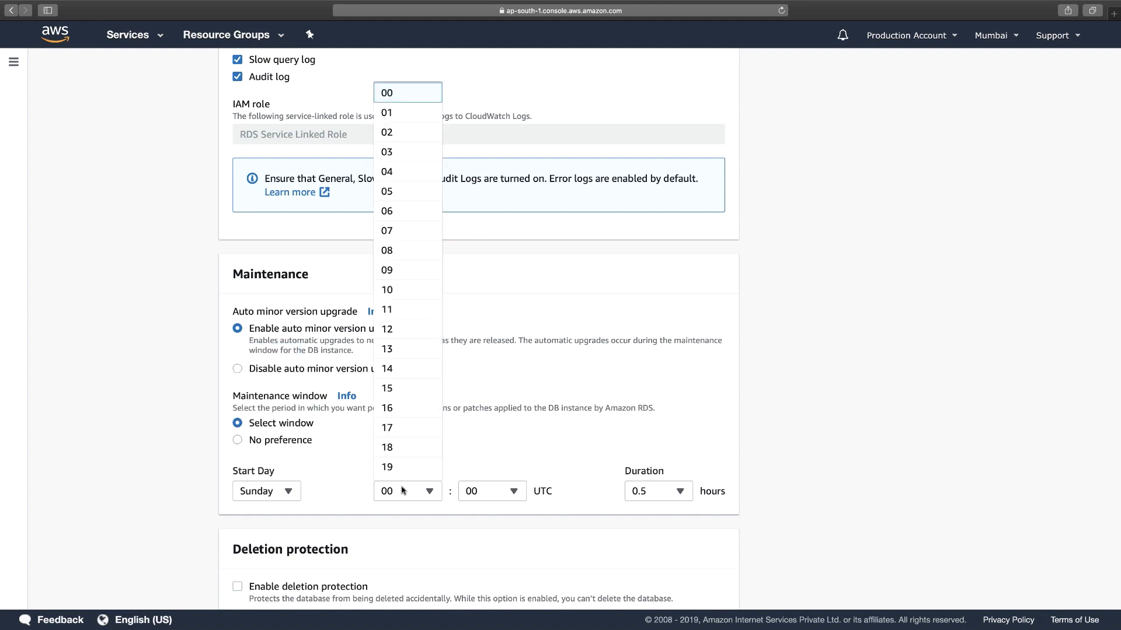
left_click(388, 134)
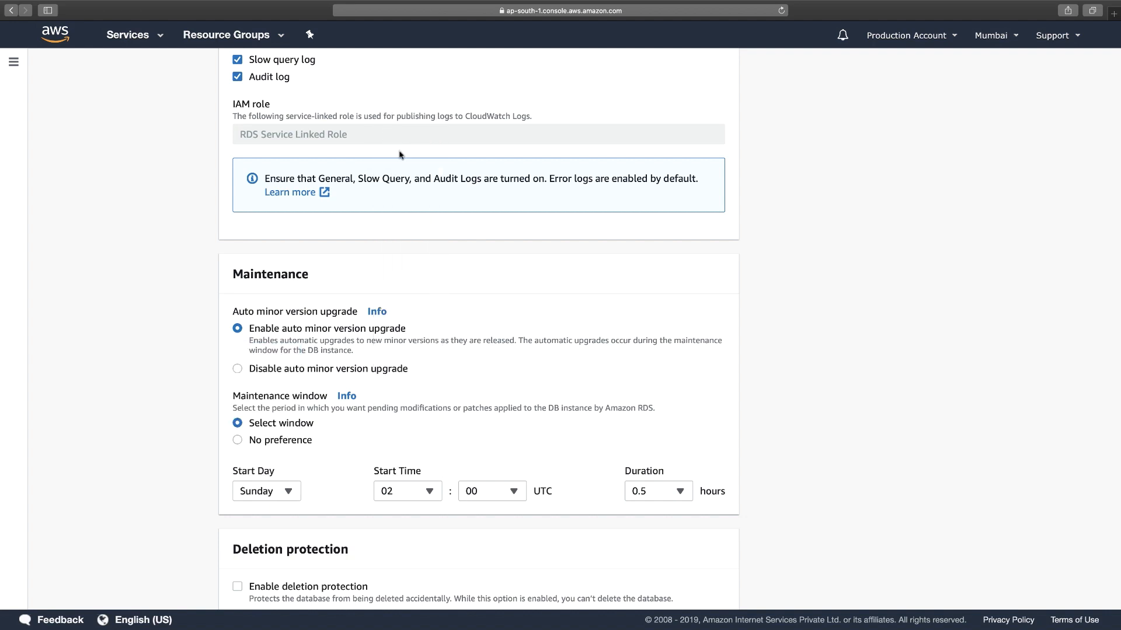
left_click(650, 489)
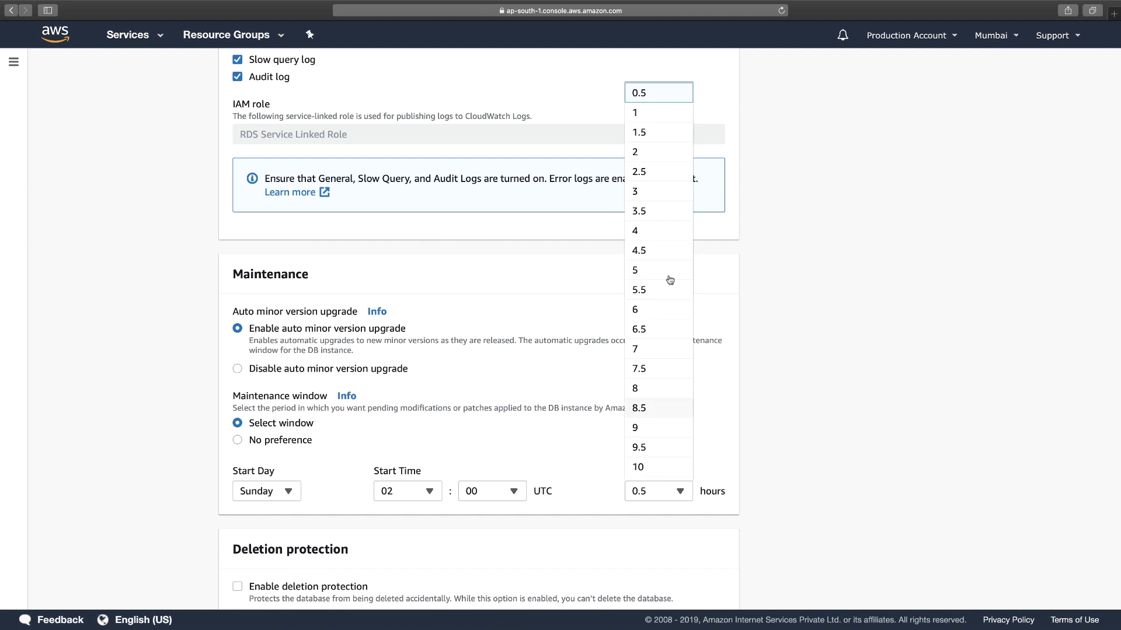
left_click(638, 191)
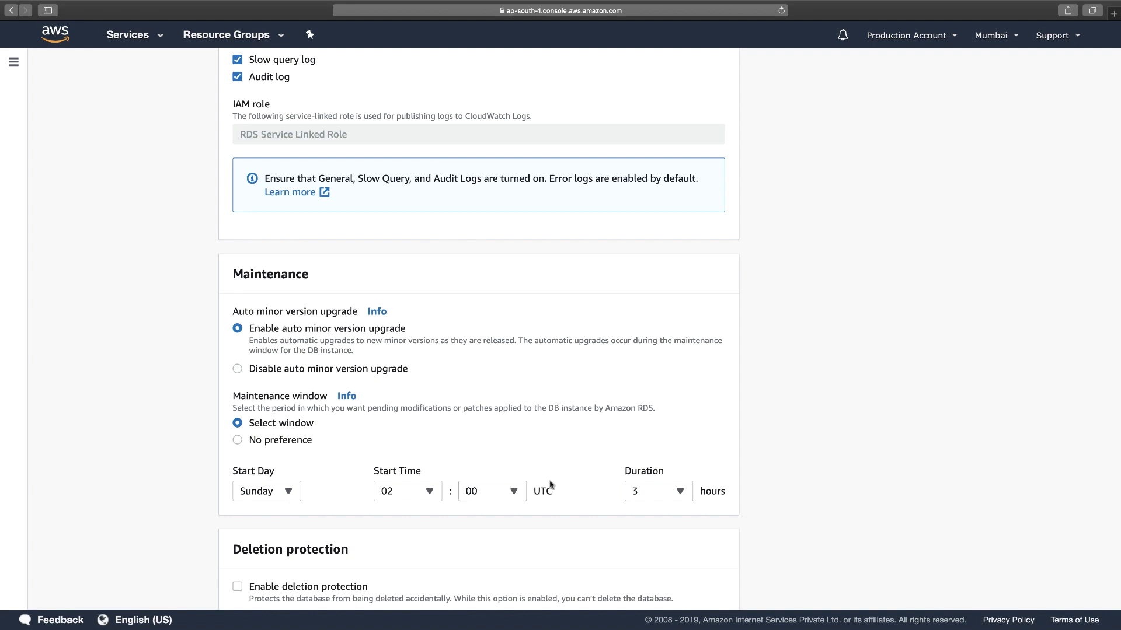
left_click(647, 501)
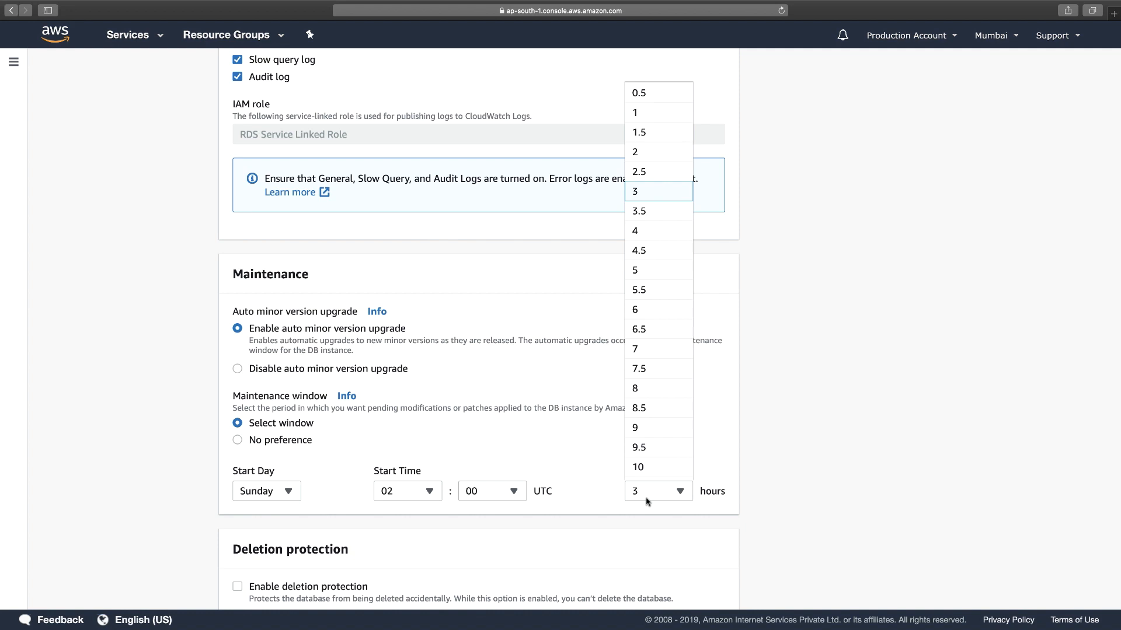
left_click(647, 501)
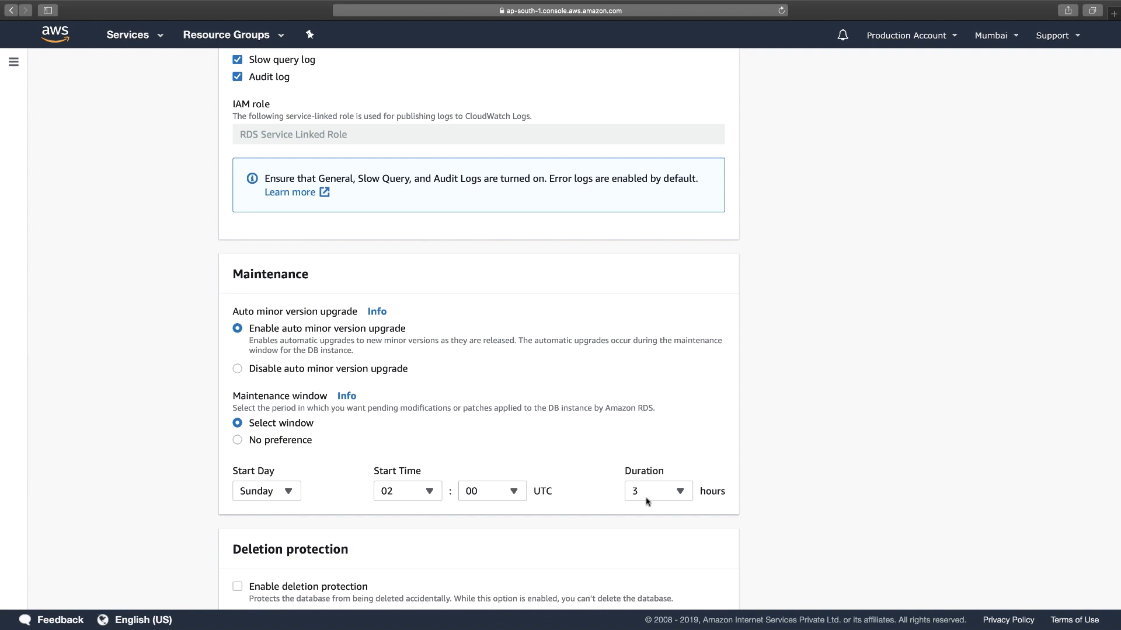
Set the maintenance window to No preference and create the database with deletion protection left off
left_click(237, 440)
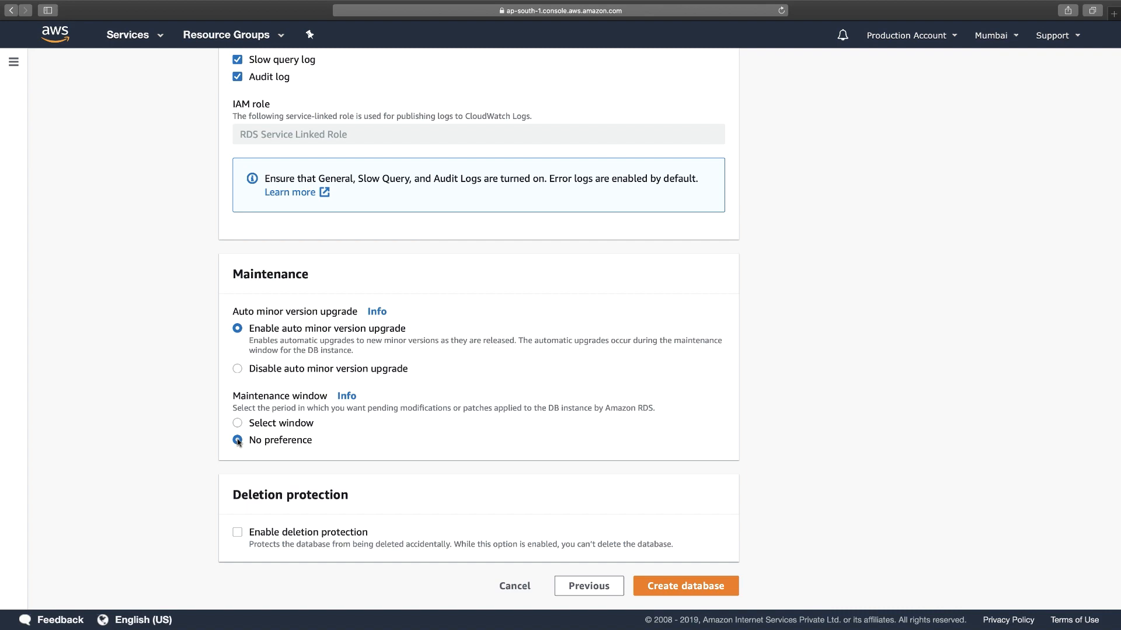
scroll(308, 529, "up", 5)
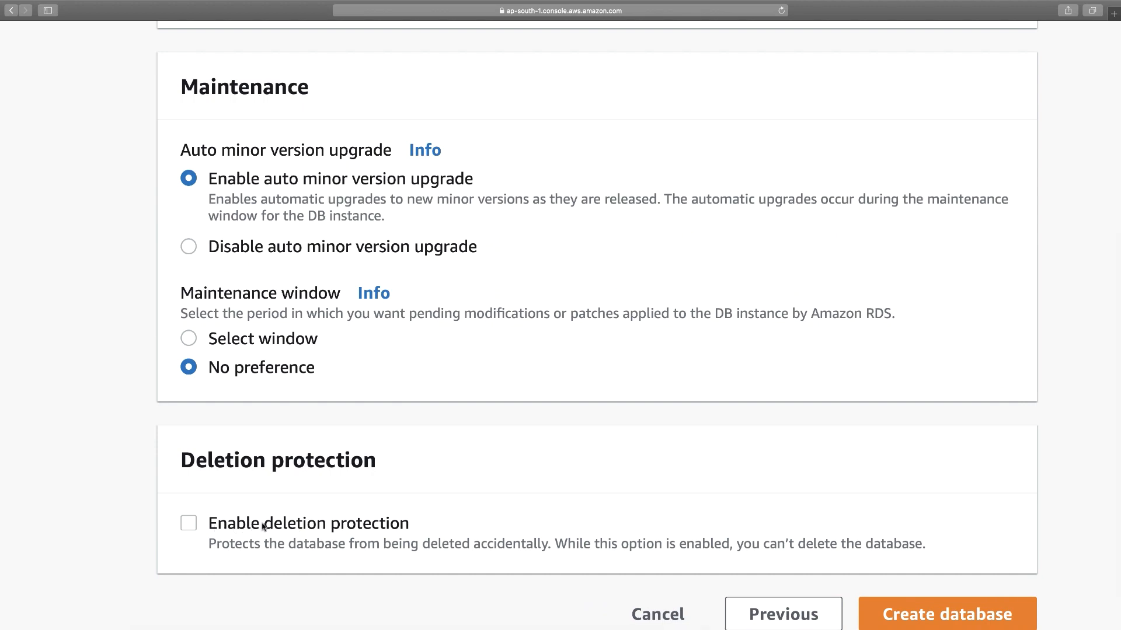
left_click(905, 608)
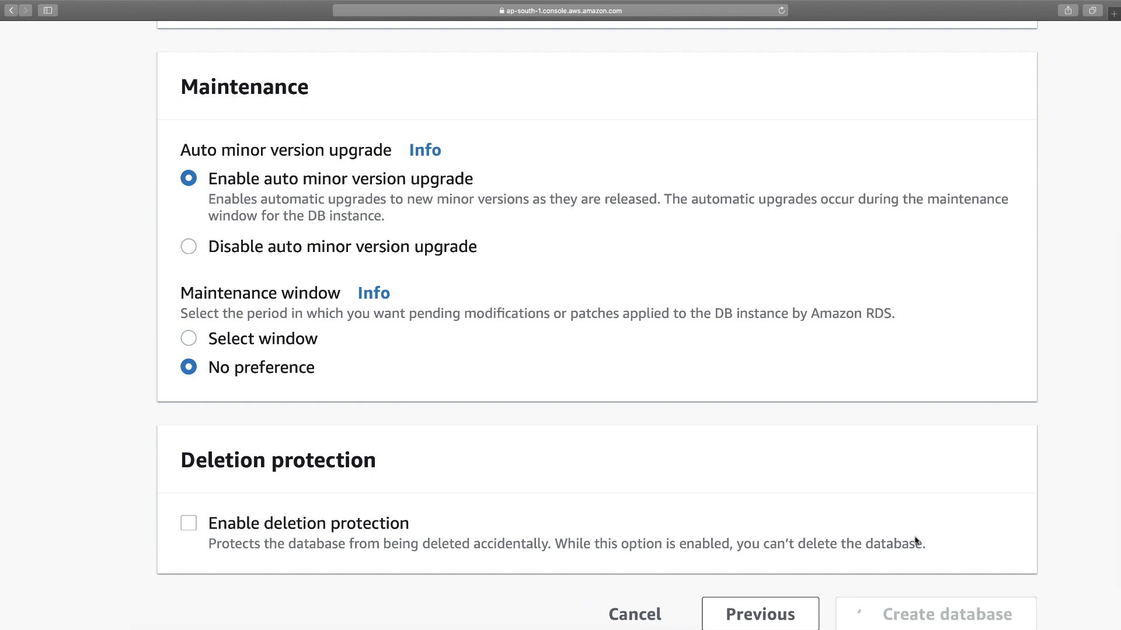
scroll(858, 465, "down", 5)
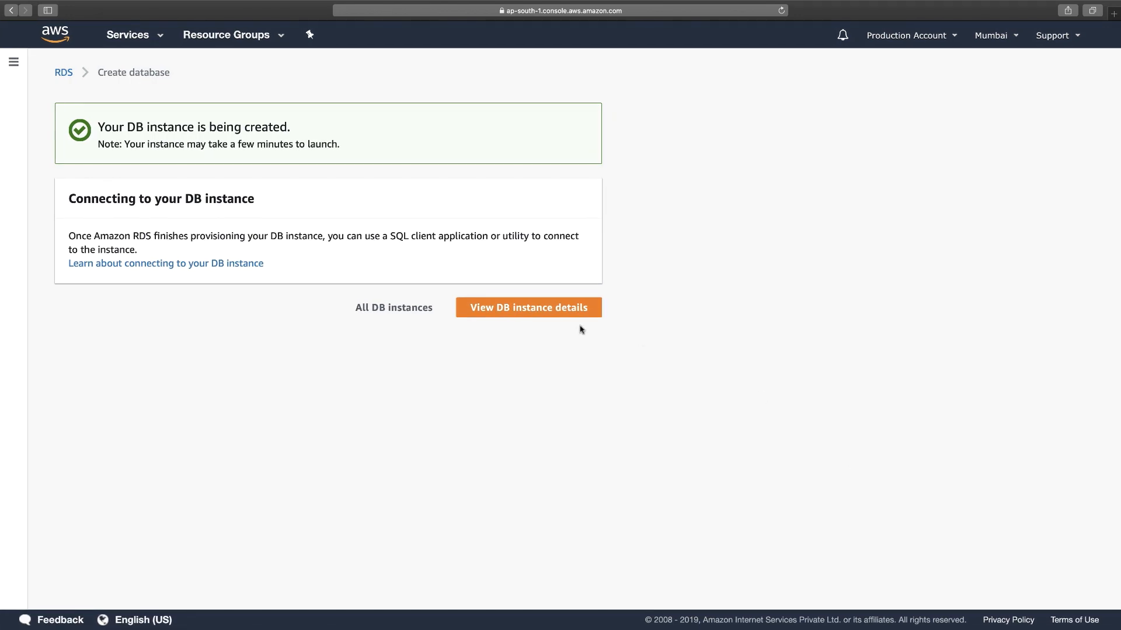
Read the creation notice, open the new DB instance's details and check its class and status in the summary
left_click_drag(164, 127, 286, 125)
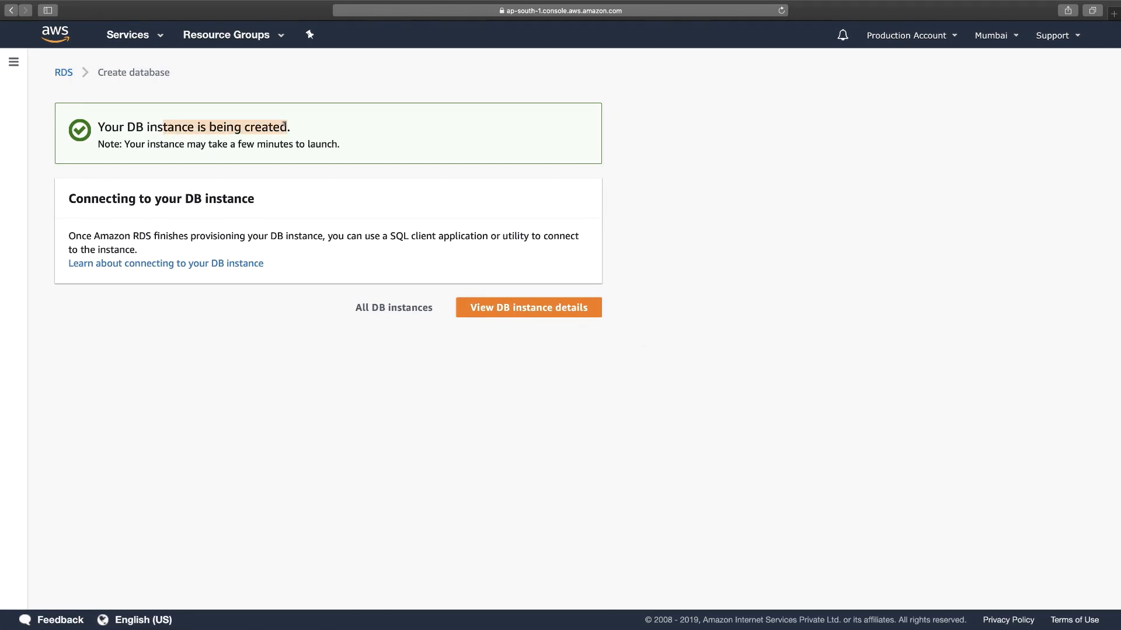
left_click_drag(186, 144, 324, 143)
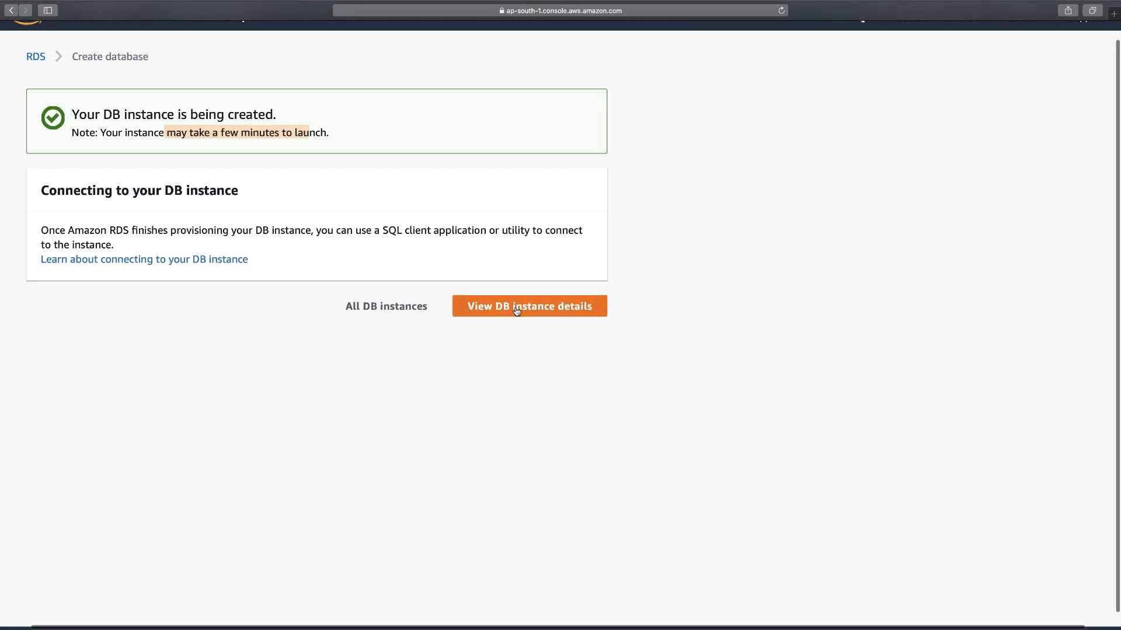
left_click(514, 308)
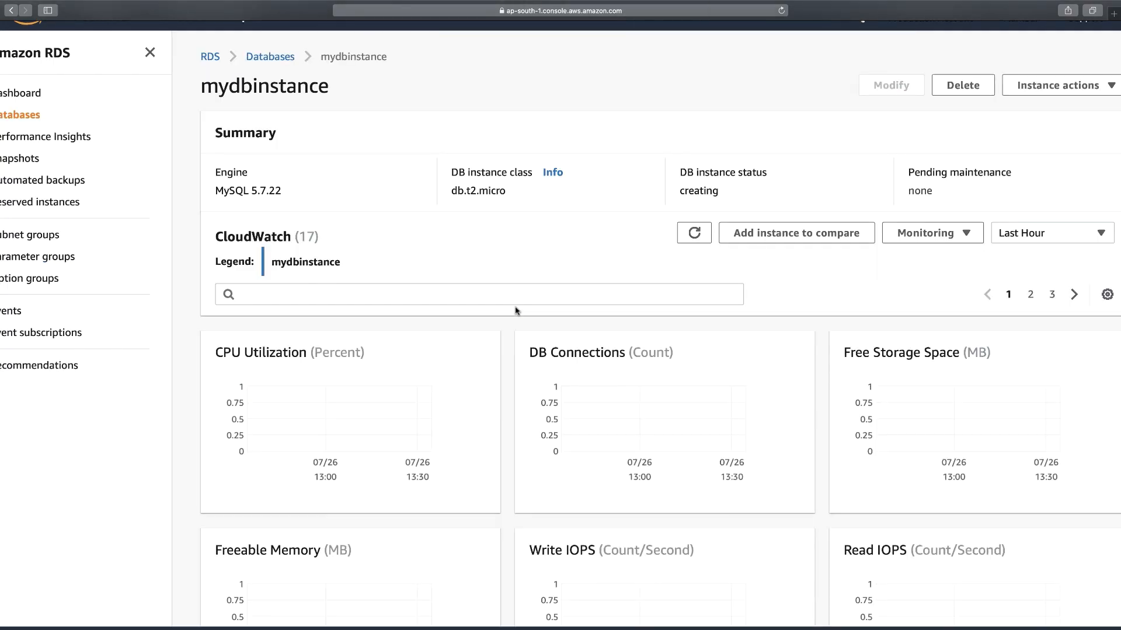
scroll(710, 182, "up", 5)
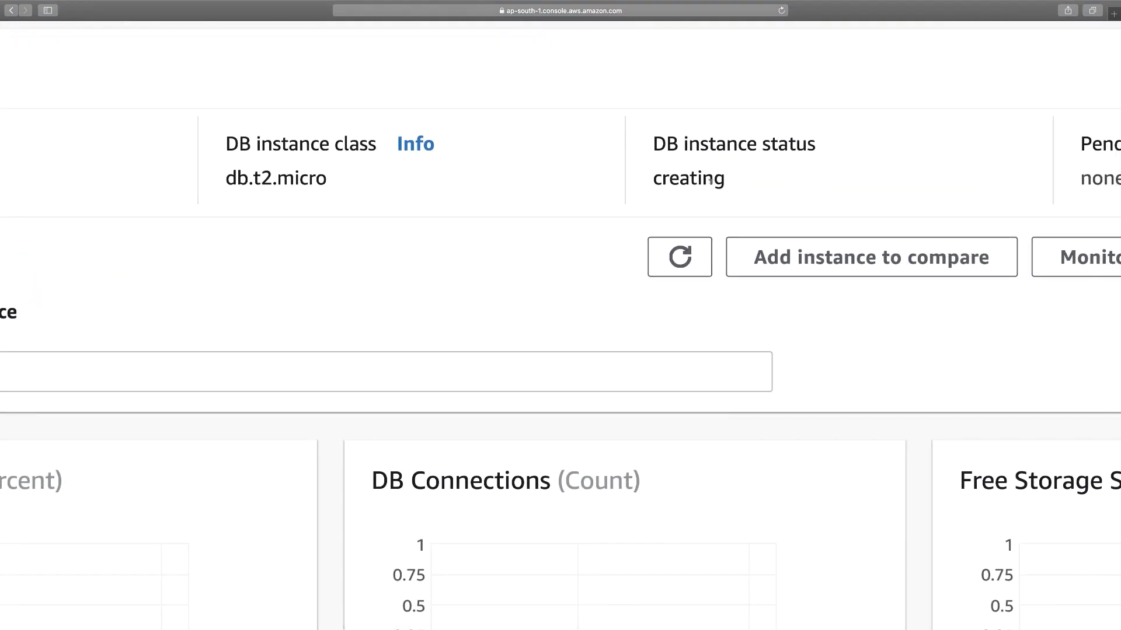
scroll(710, 181, "down", 5)
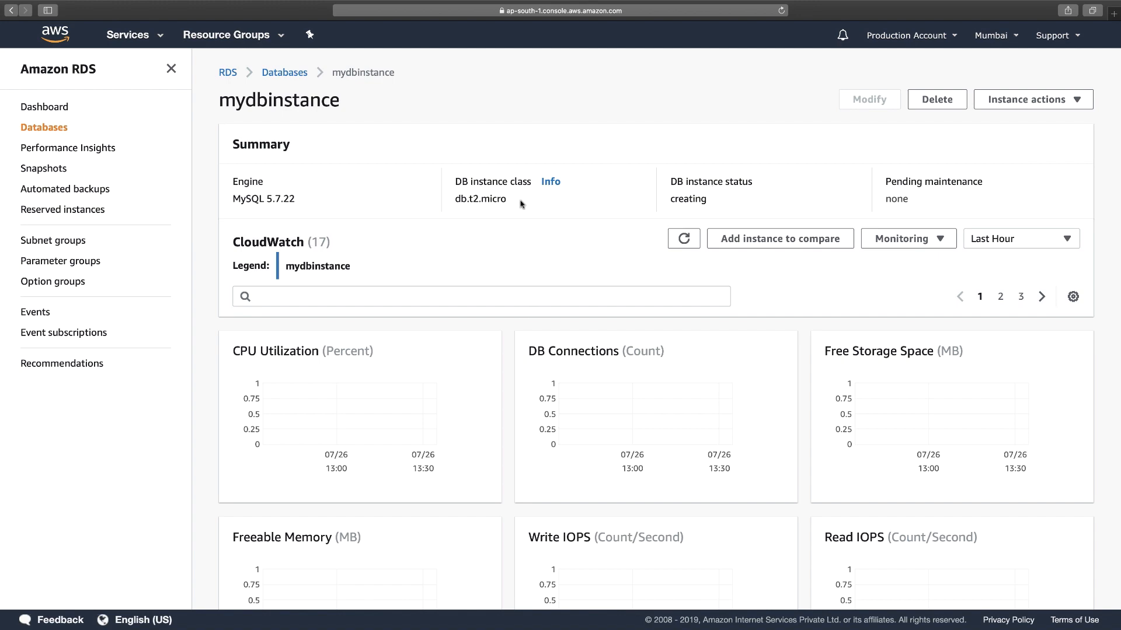
Check the DB instance's engine and status in the summary, and read through its configuration details
scroll(520, 203, "up", 5)
scroll(520, 203, "down", 5)
scroll(295, 203, "up", 5)
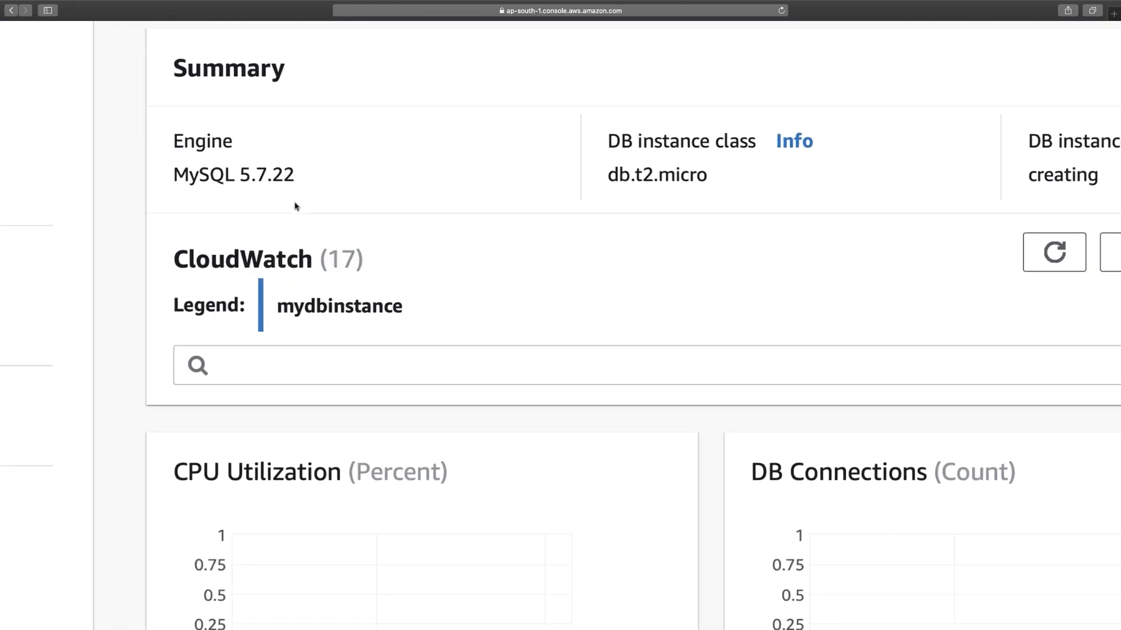
scroll(295, 203, "down", 5)
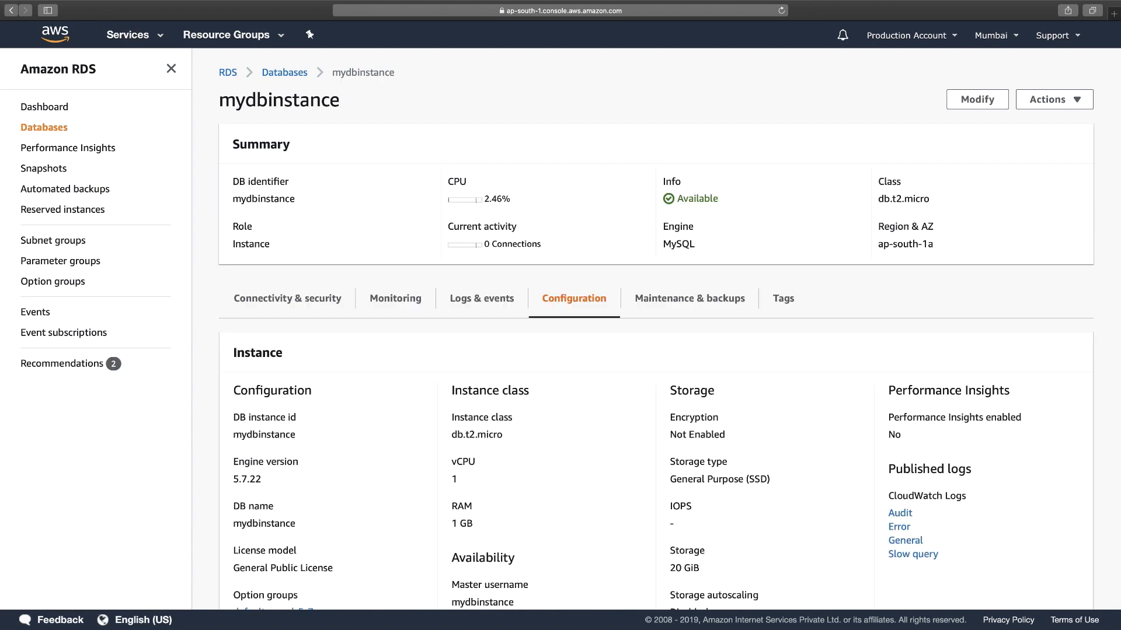
scroll(716, 188, "up", 5)
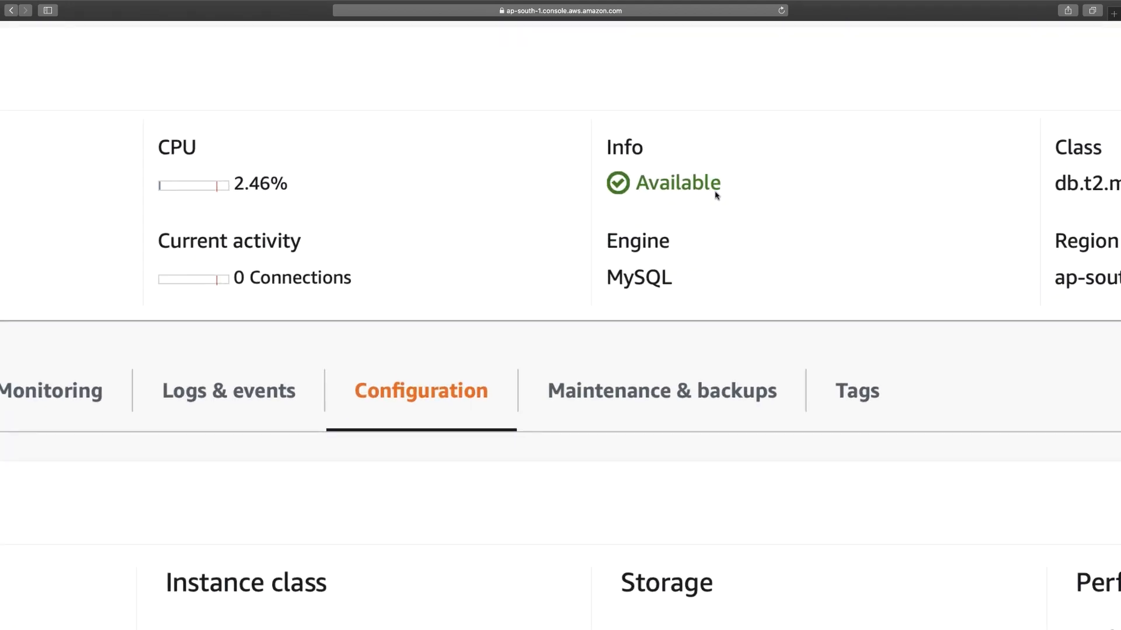
scroll(716, 188, "down", 5)
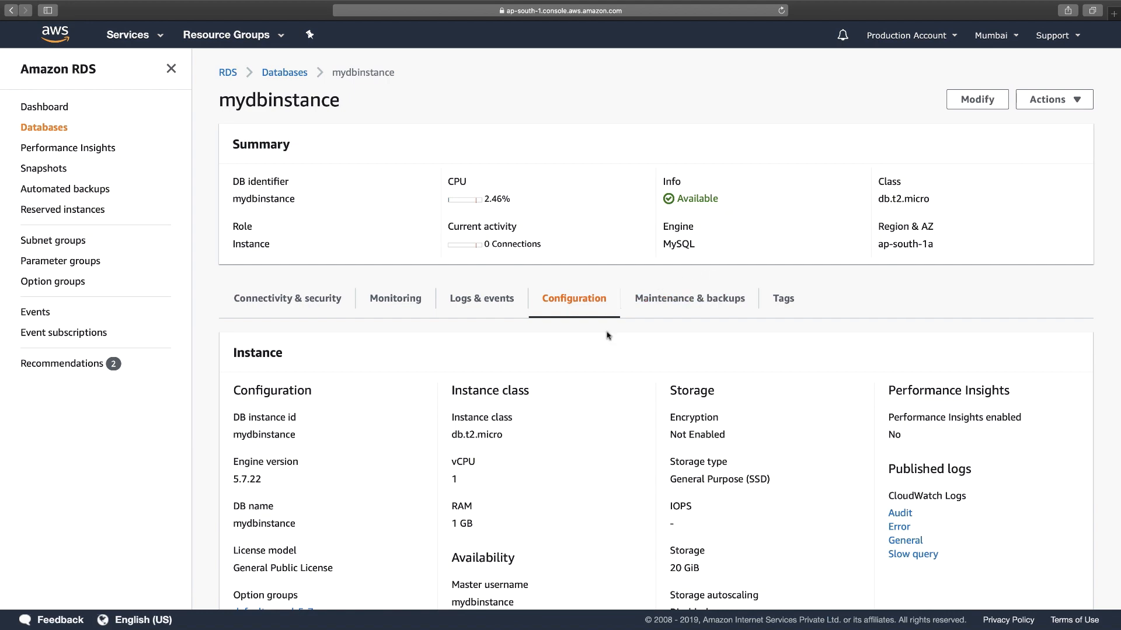
scroll(607, 336, "down", 5)
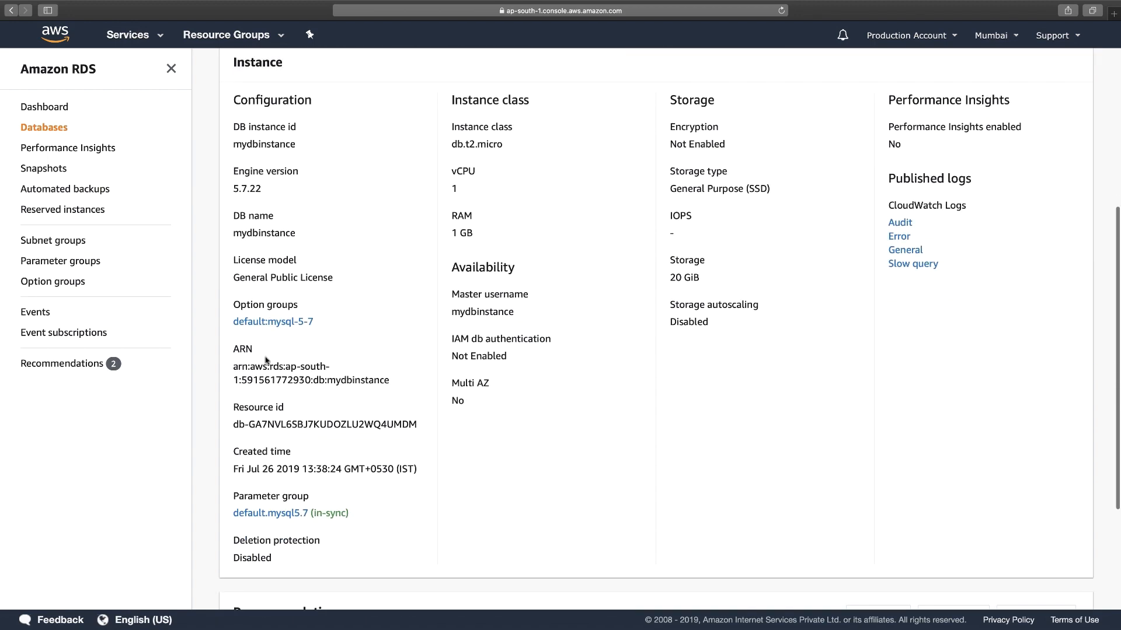
scroll(265, 361, "down", 3)
scroll(265, 361, "up", 4)
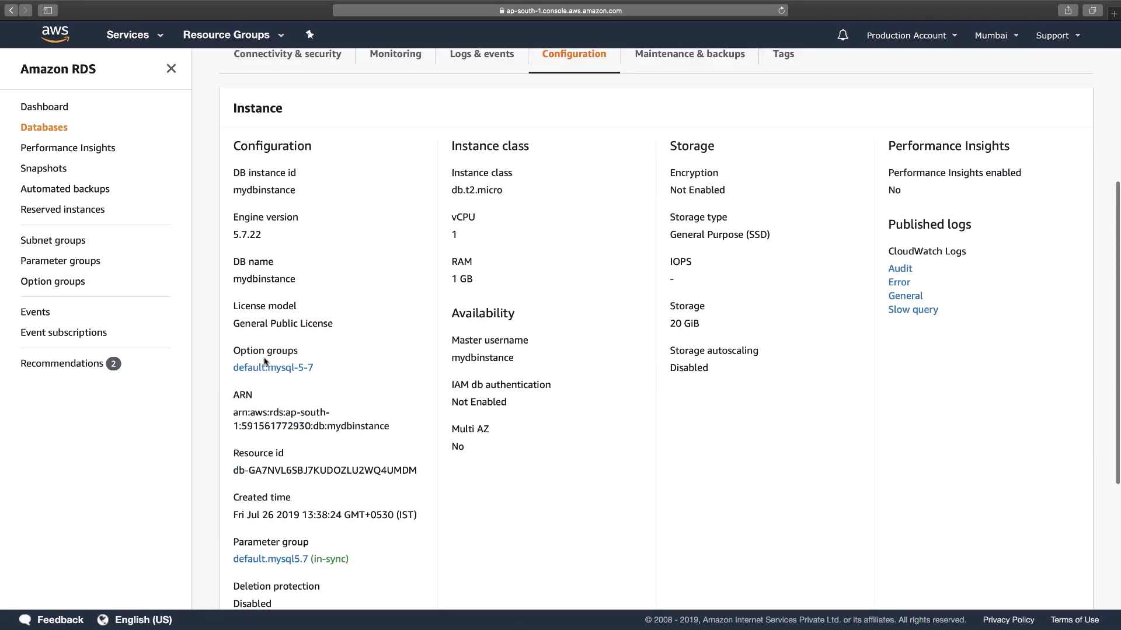
scroll(266, 362, "up", 4)
scroll(265, 360, "down", 3)
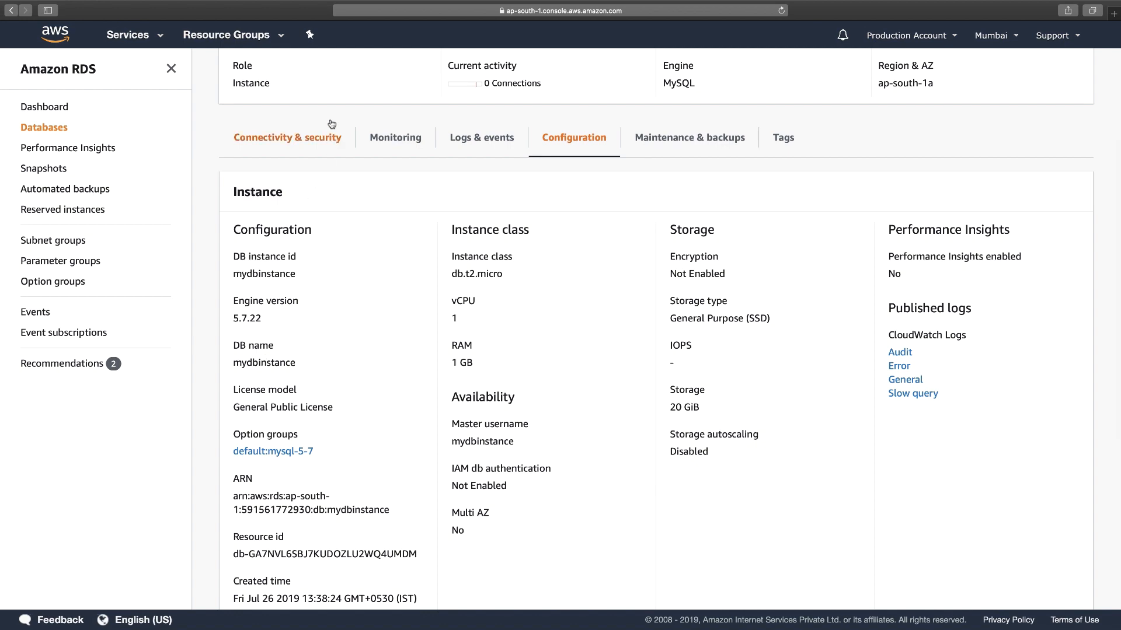
Examine the DB instance's connectivity and security details, including its endpoint and port
left_click(315, 146)
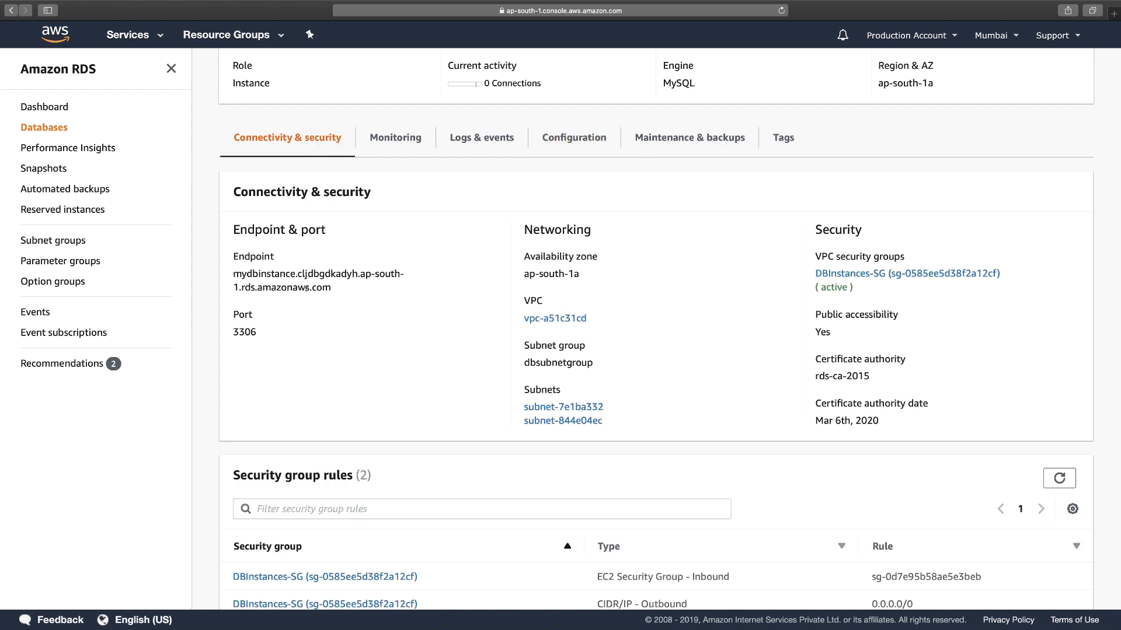
key("super+equal")
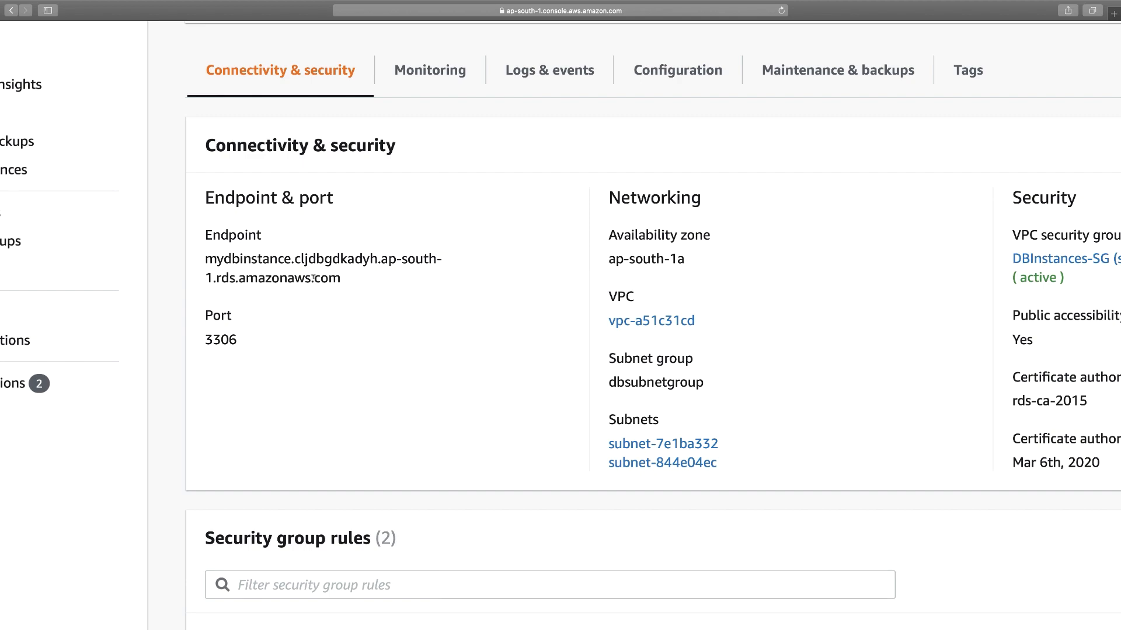
key("super+minus")
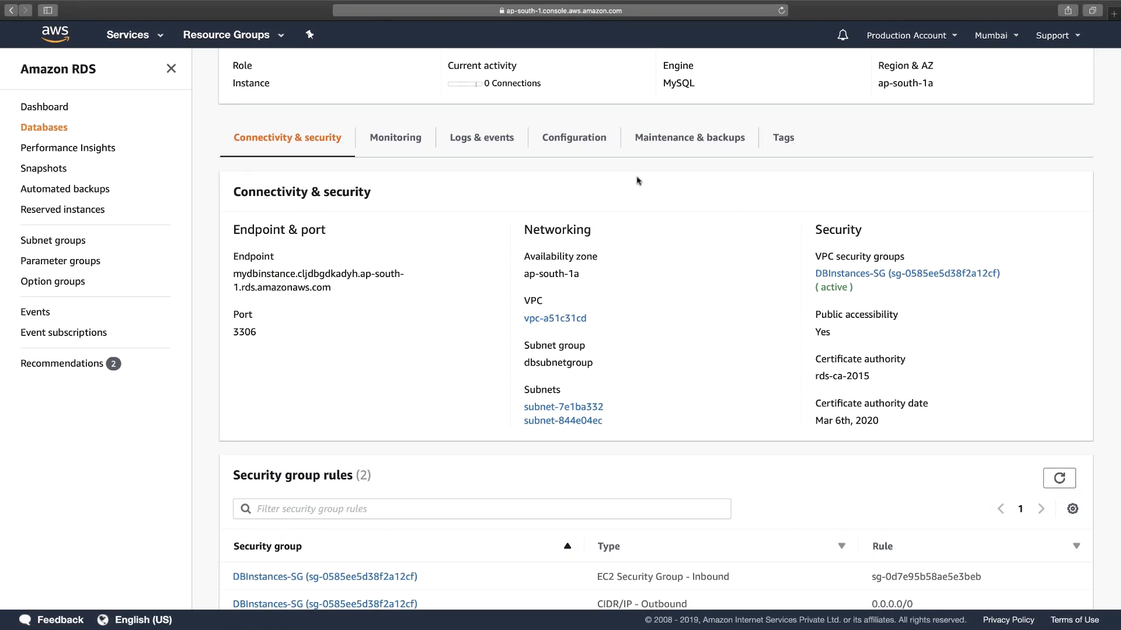
Return to the DB instance's configuration details and check its Multi AZ setting under Availability
left_click(594, 153)
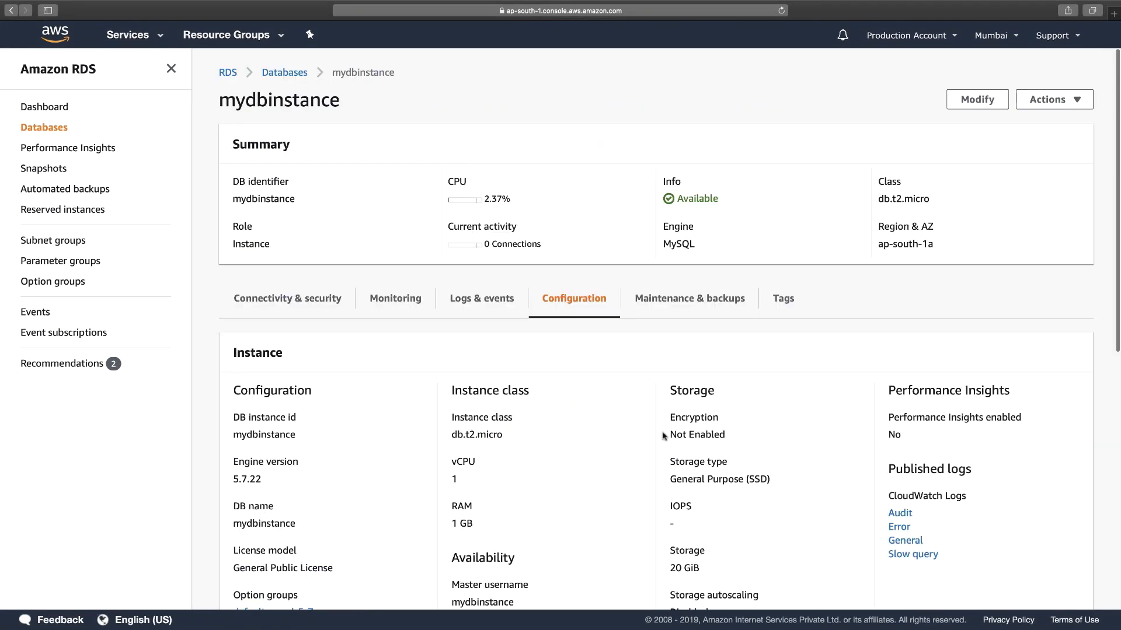
scroll(662, 436, "down", 5)
scroll(663, 436, "down", 2)
scroll(484, 317, "up", 5)
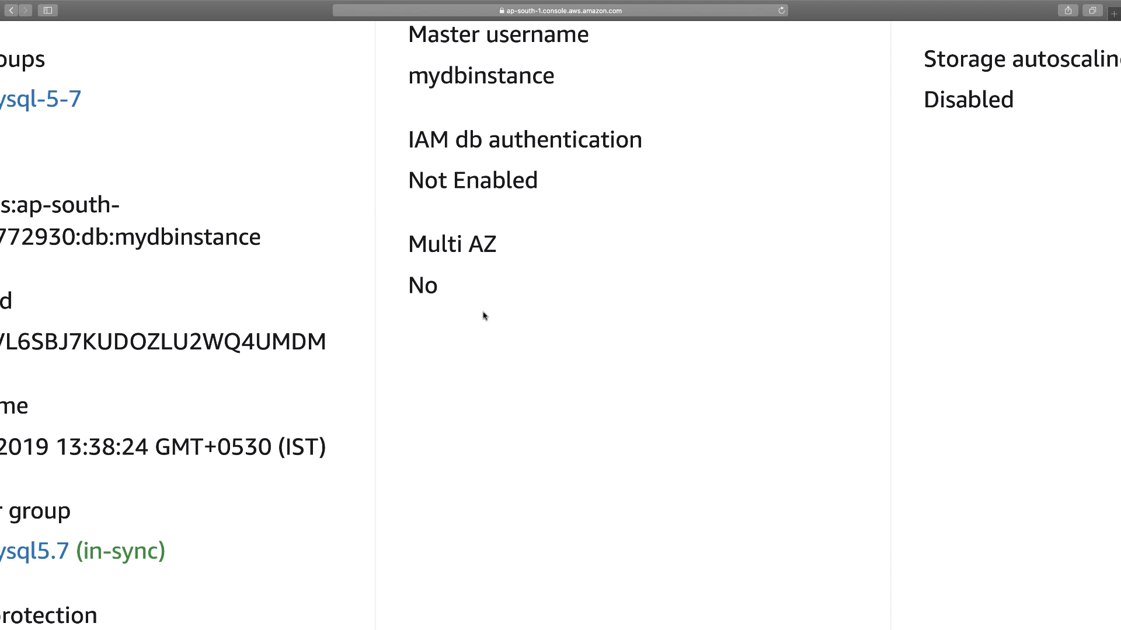
scroll(483, 313, "down", 5)
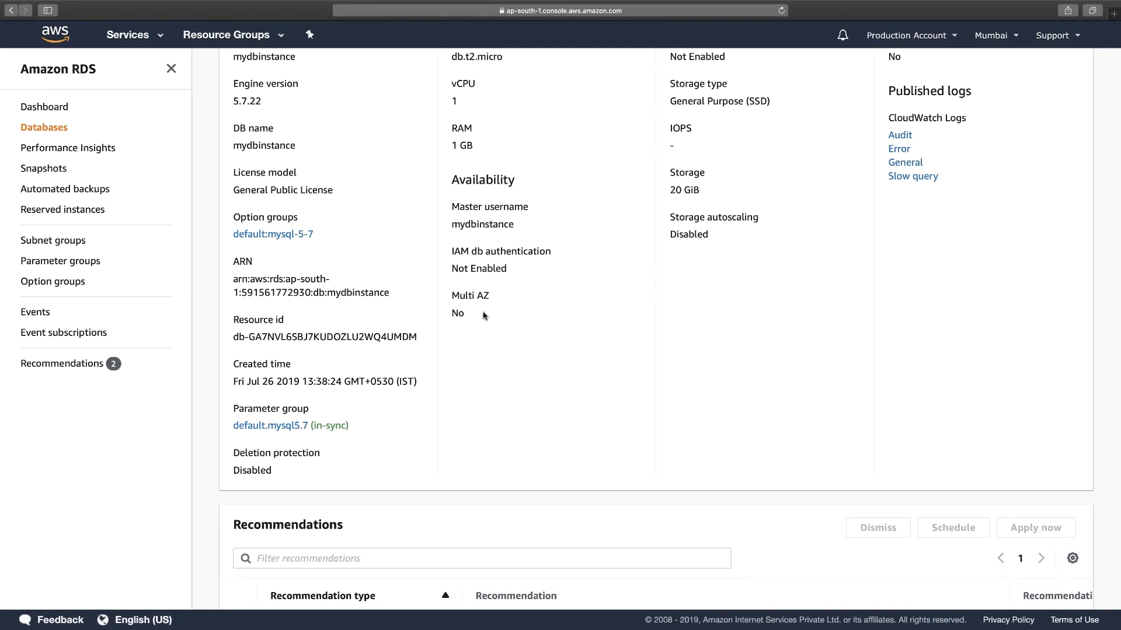
scroll(483, 315, "up", 6)
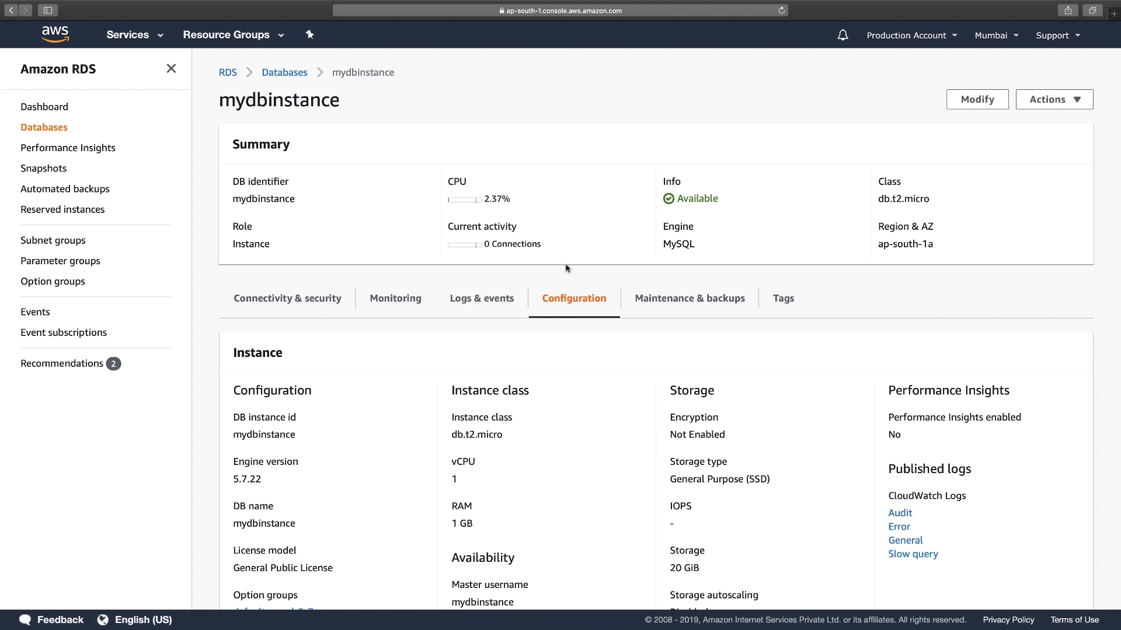
Open mydbinstance for modification, set Multi-AZ deployment to Yes and continue to the summary of modifications
left_click(992, 104)
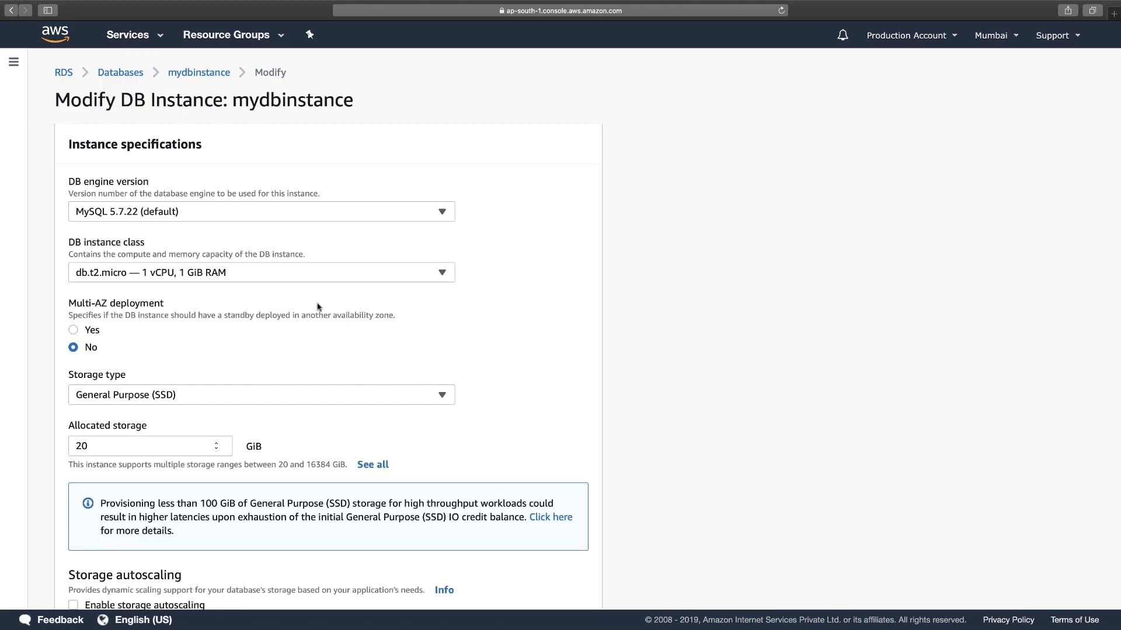
scroll(225, 305, "down", 1)
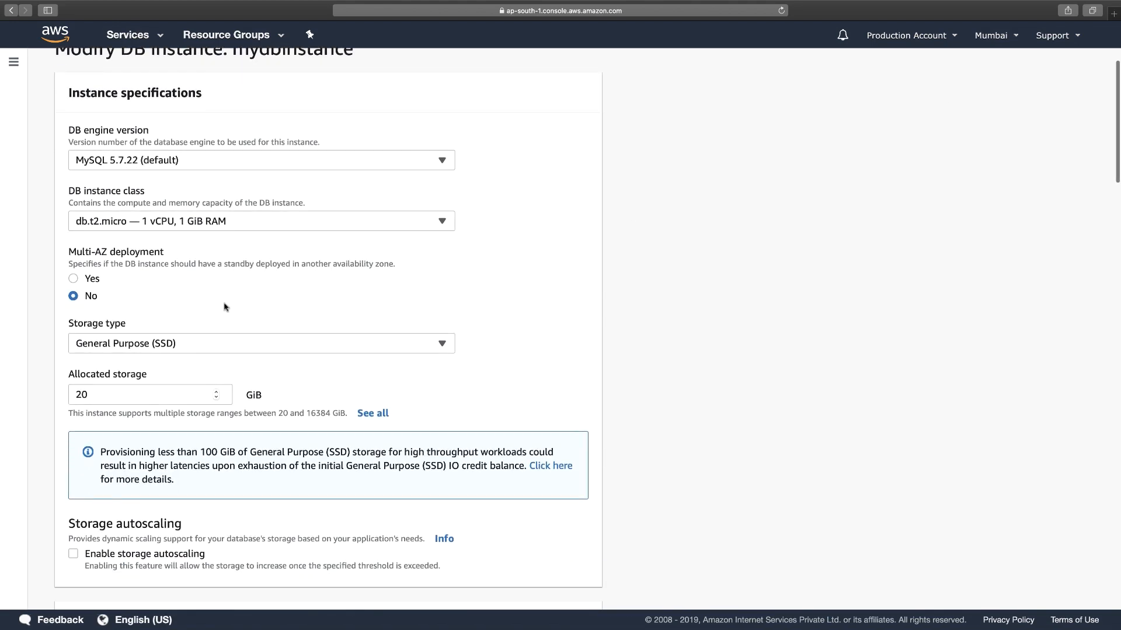
scroll(140, 242, "up", 5)
scroll(140, 242, "left", 2)
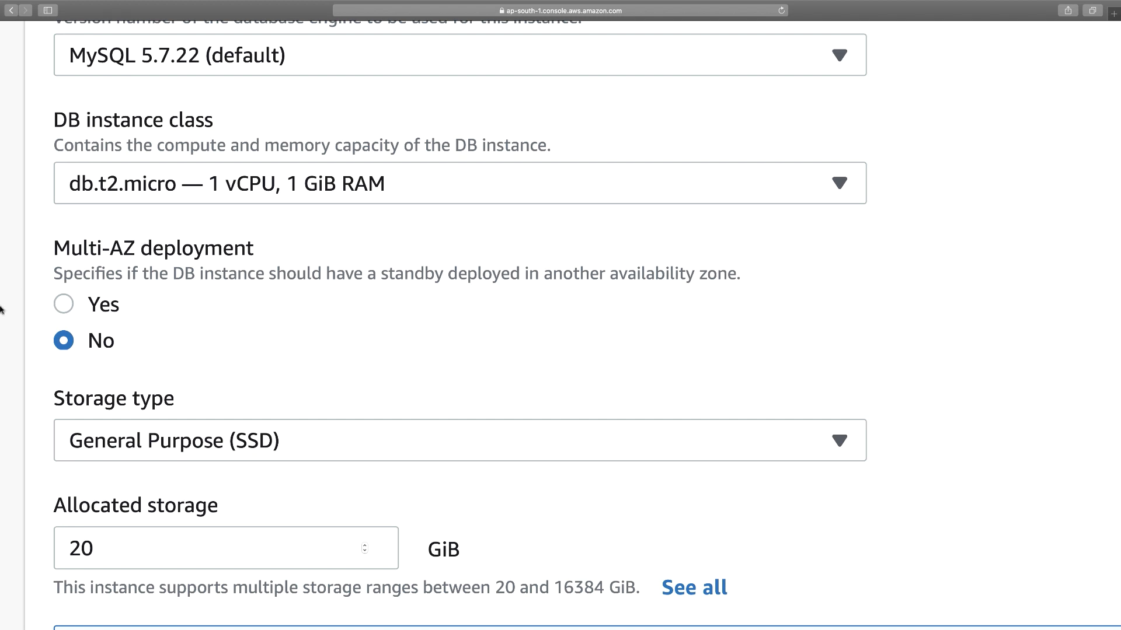
left_click(66, 308)
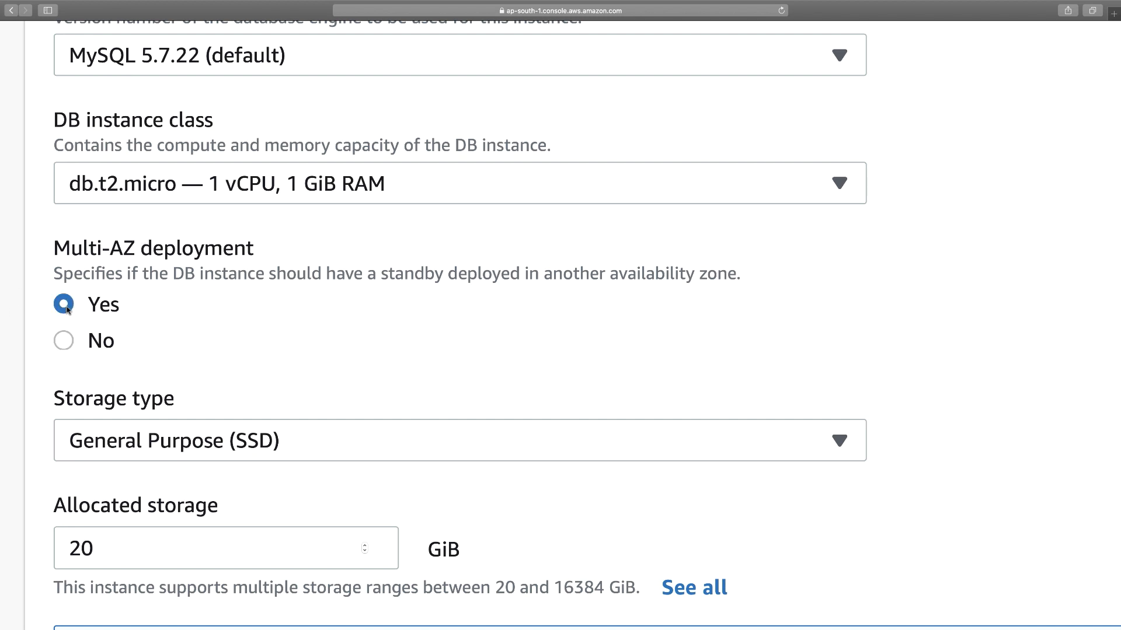
scroll(304, 404, "down", 20)
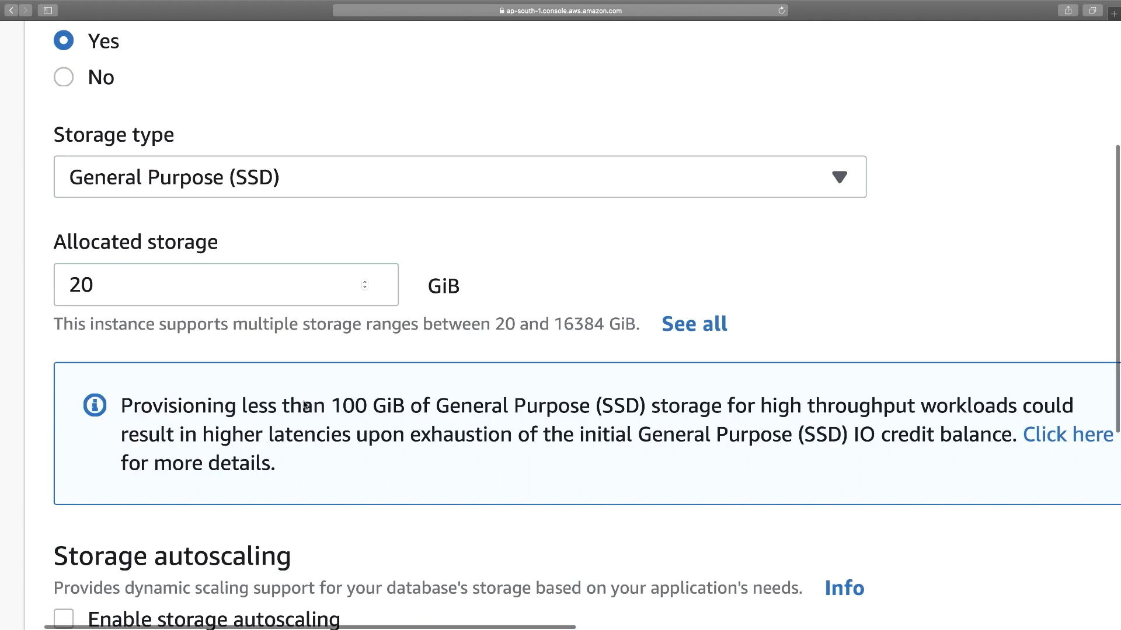
scroll(303, 400, "up", 7)
scroll(304, 399, "down", 15)
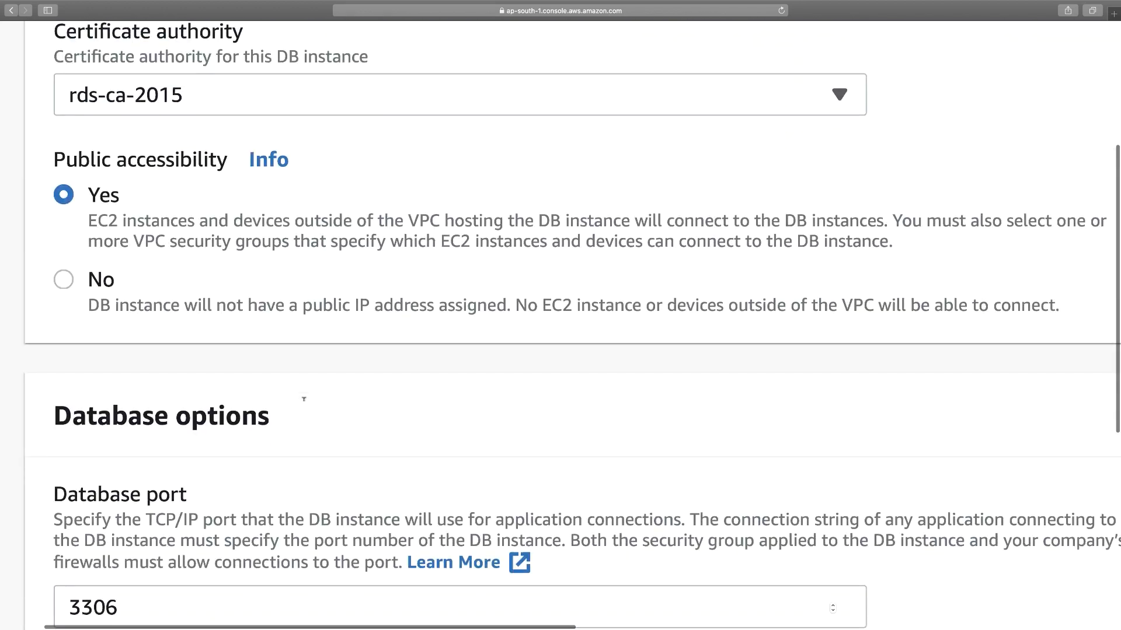
scroll(303, 404, "down", 15)
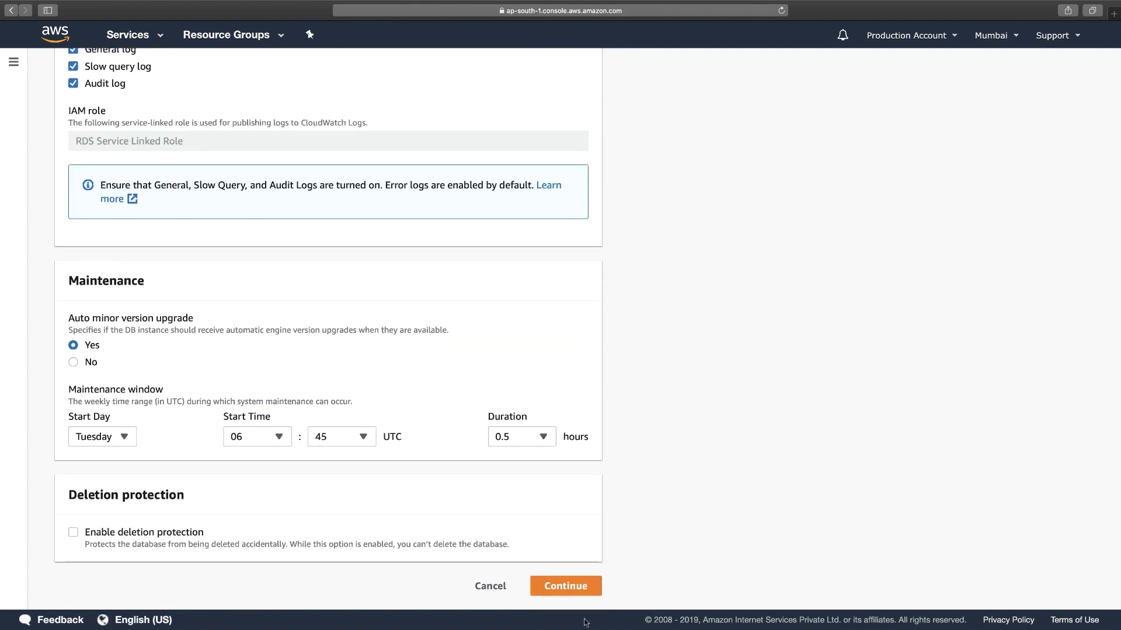
left_click(567, 591)
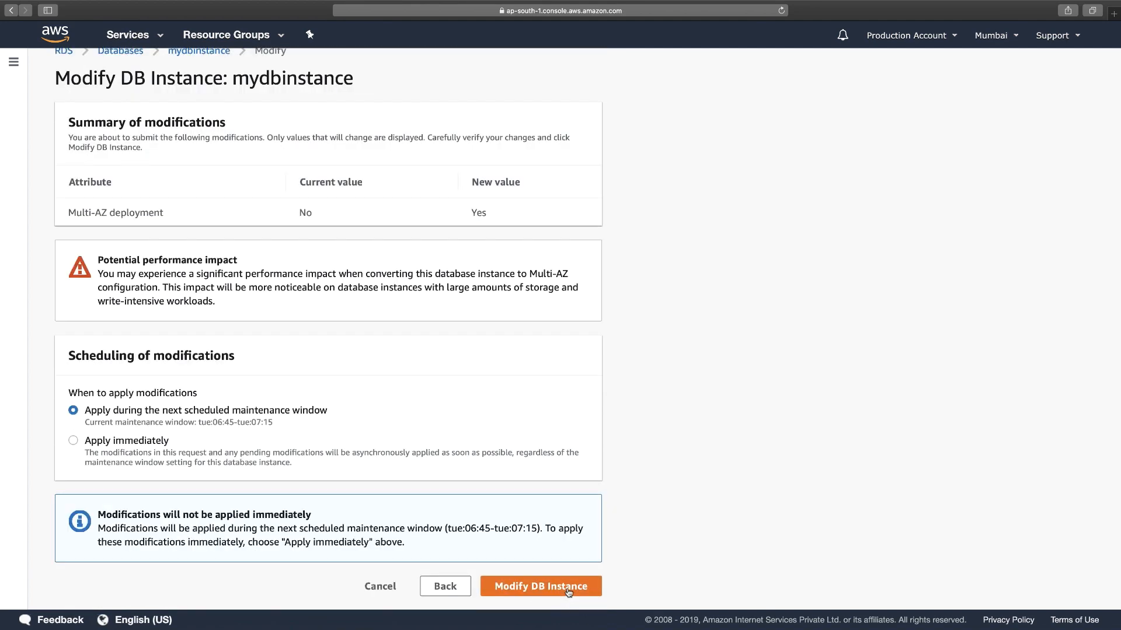
Review the performance impact and scheduling notes, choose Apply immediately and submit the modification of mydbinstance
scroll(185, 271, "up", 5)
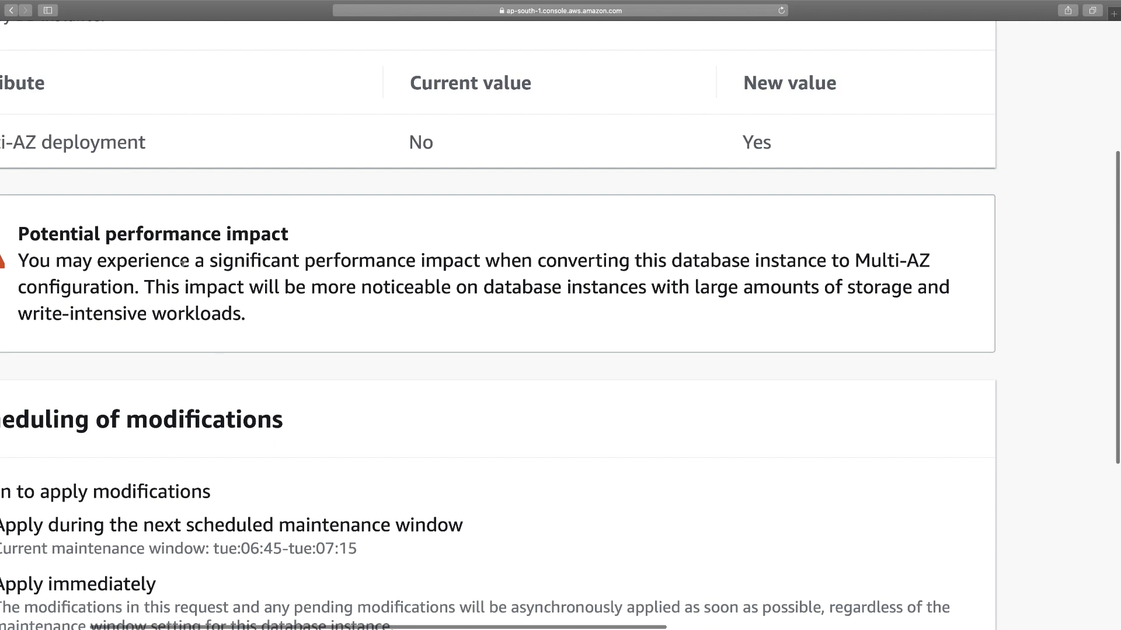
scroll(201, 263, "left", 1)
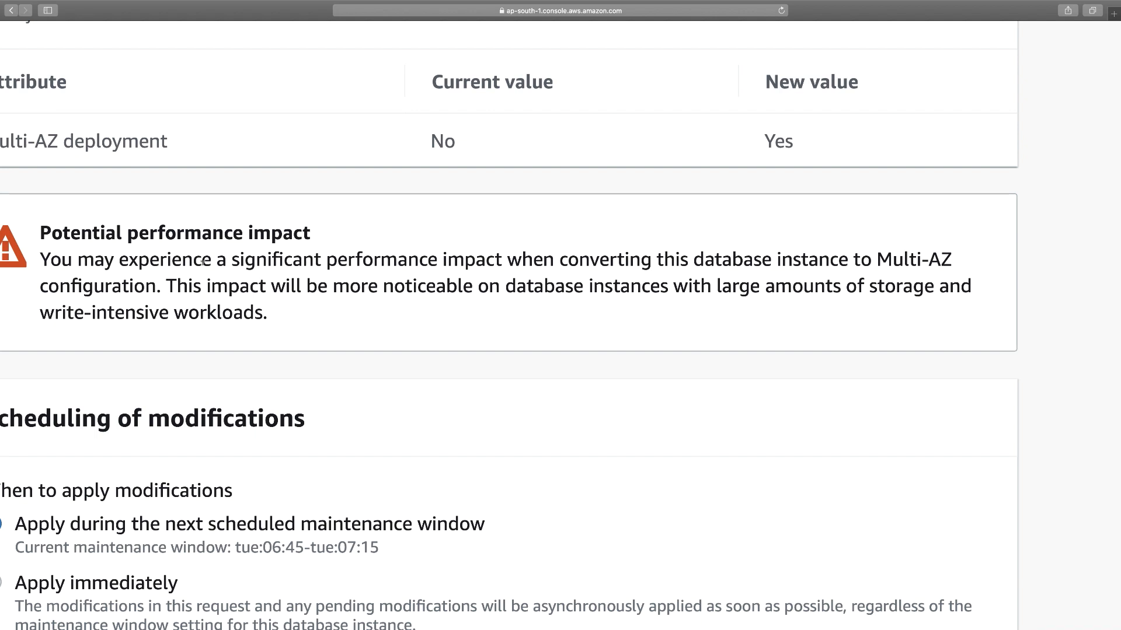
scroll(279, 301, "down", 5)
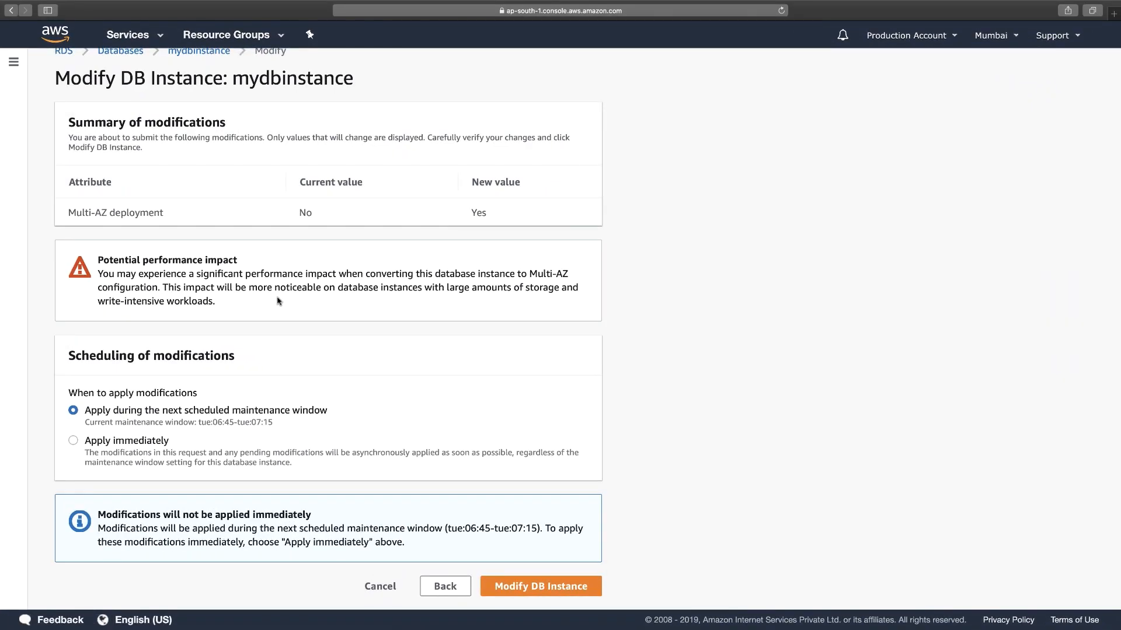
scroll(200, 393, "up", 5)
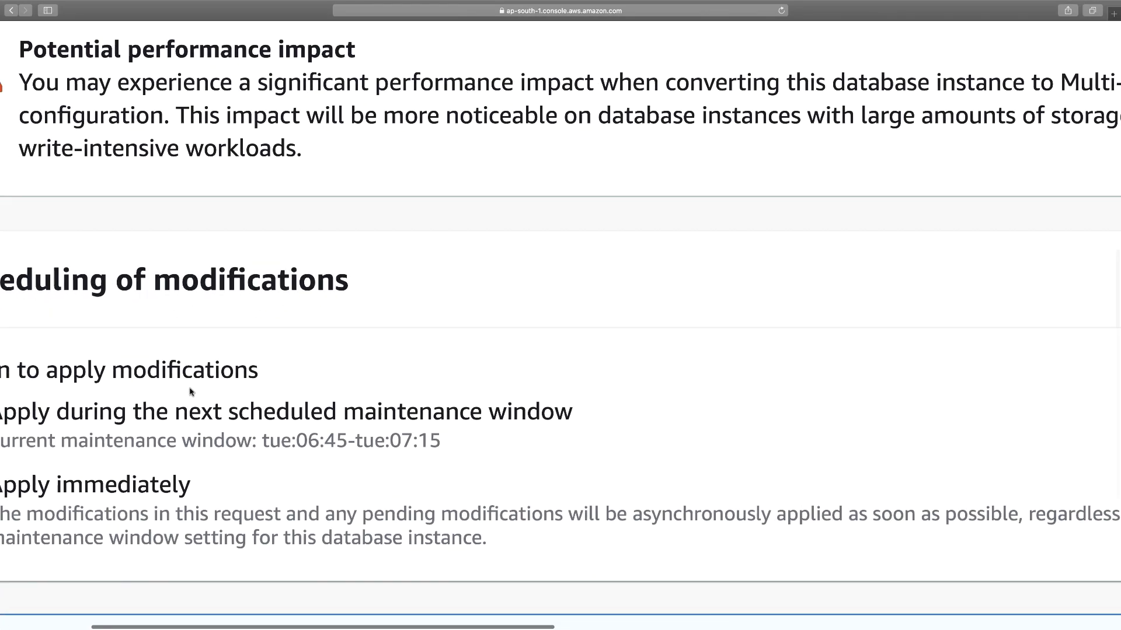
scroll(191, 392, "left", 3)
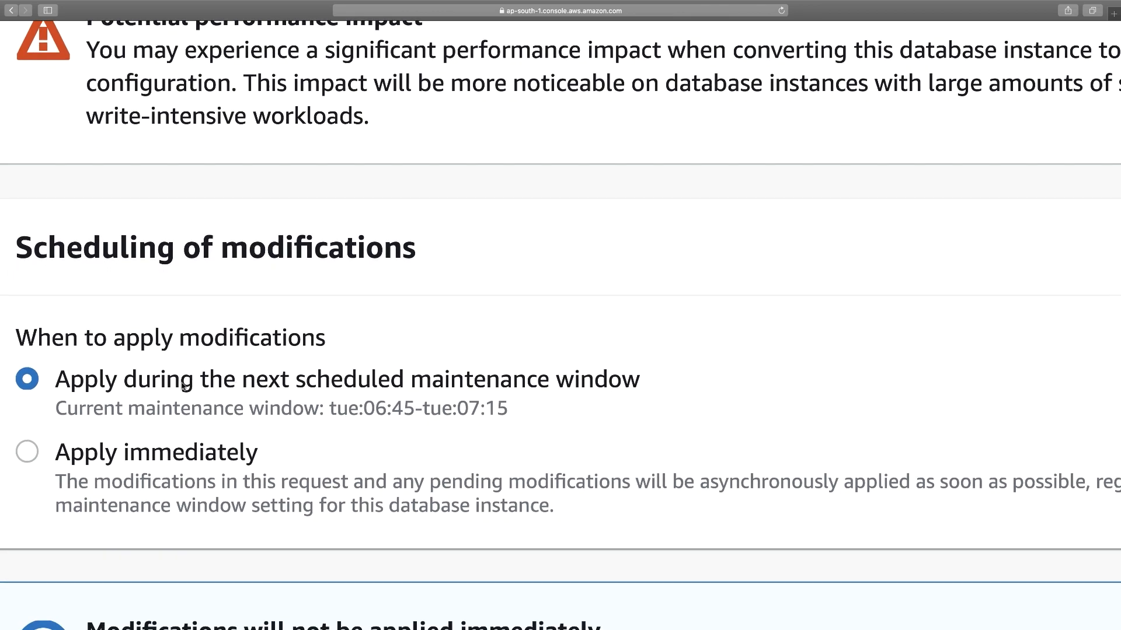
left_click_drag(264, 379, 598, 377)
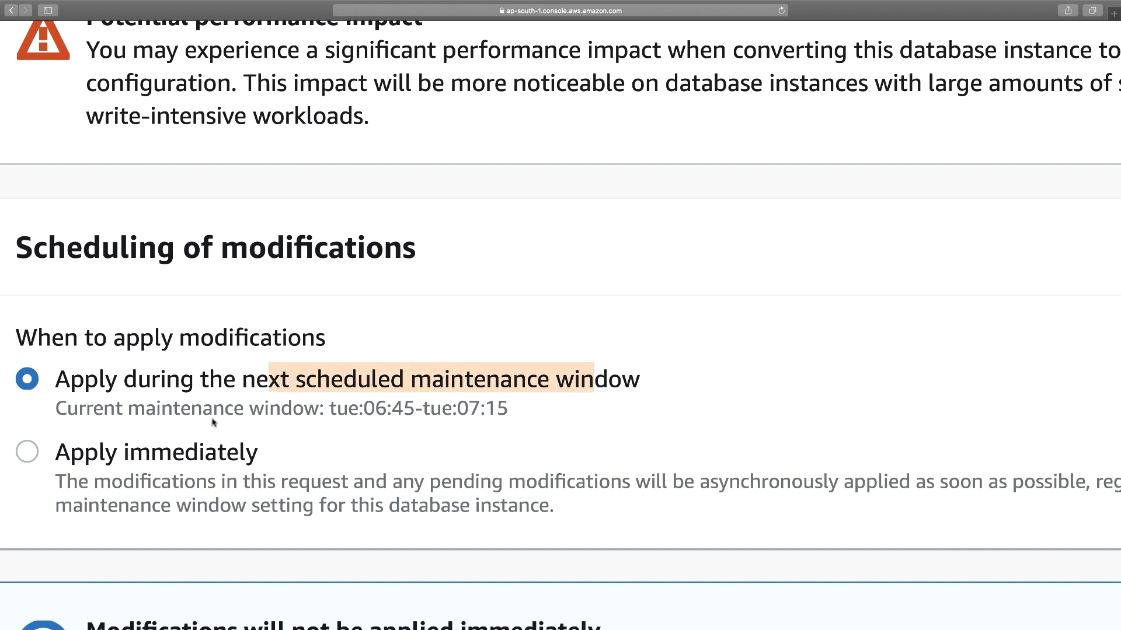
left_click(32, 456)
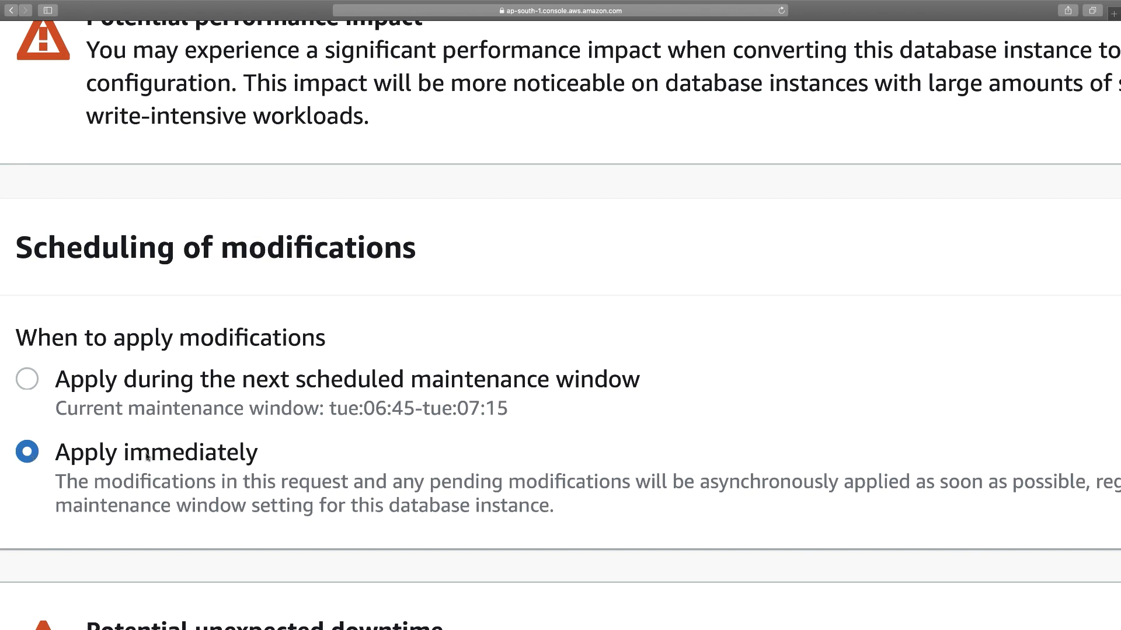
scroll(205, 467, "down", 1)
scroll(205, 468, "up", 1)
scroll(205, 467, "down", 5)
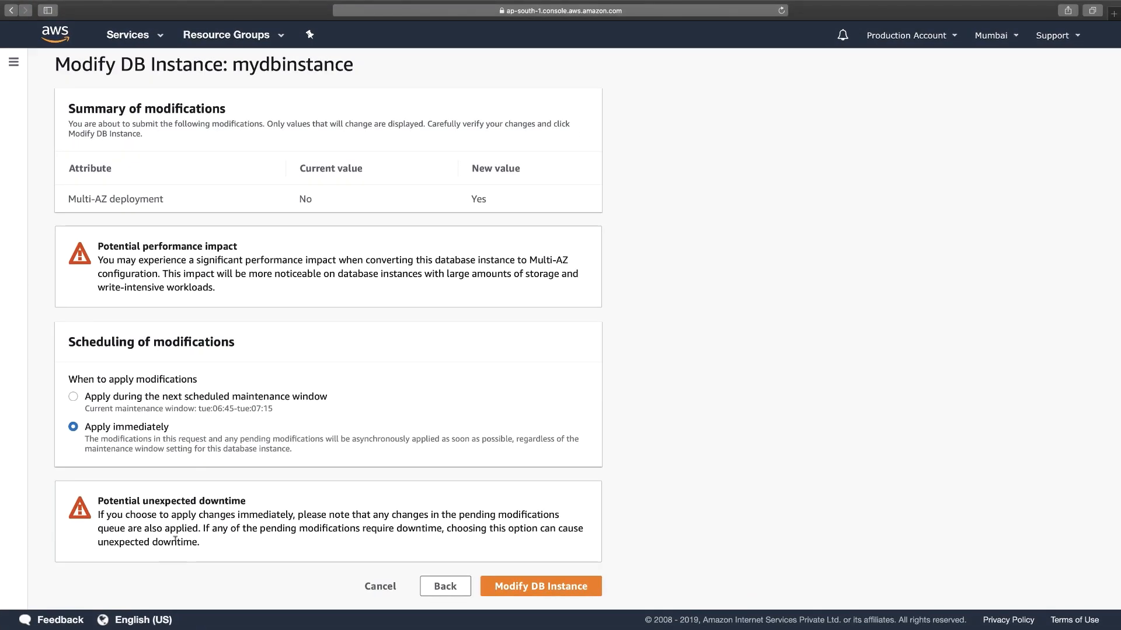
scroll(201, 472, "up", 5)
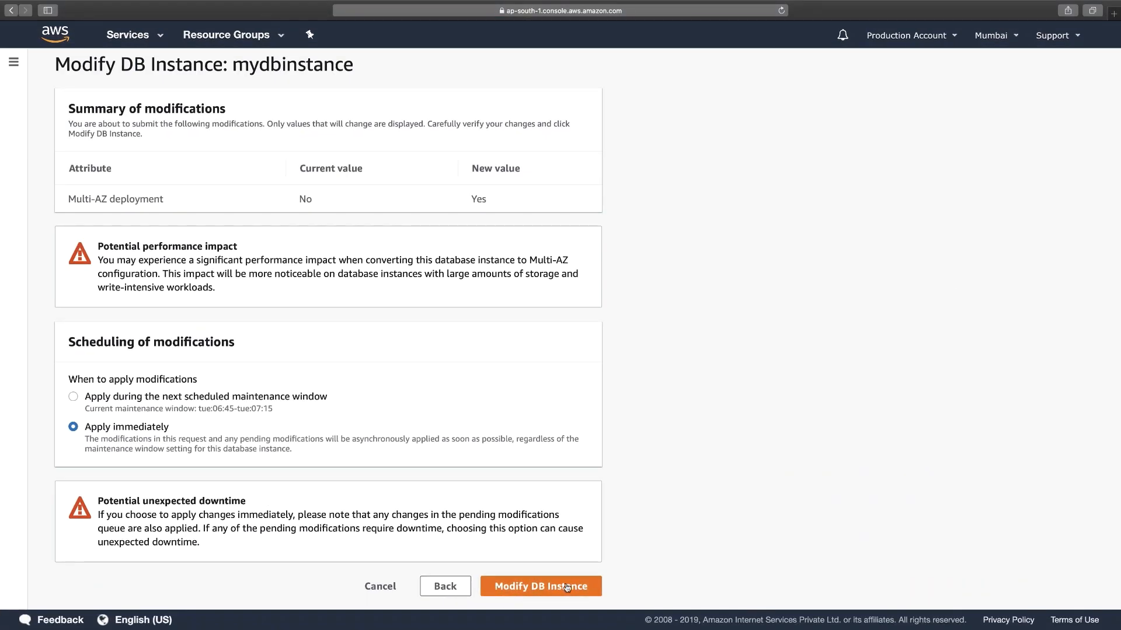
left_click(561, 588)
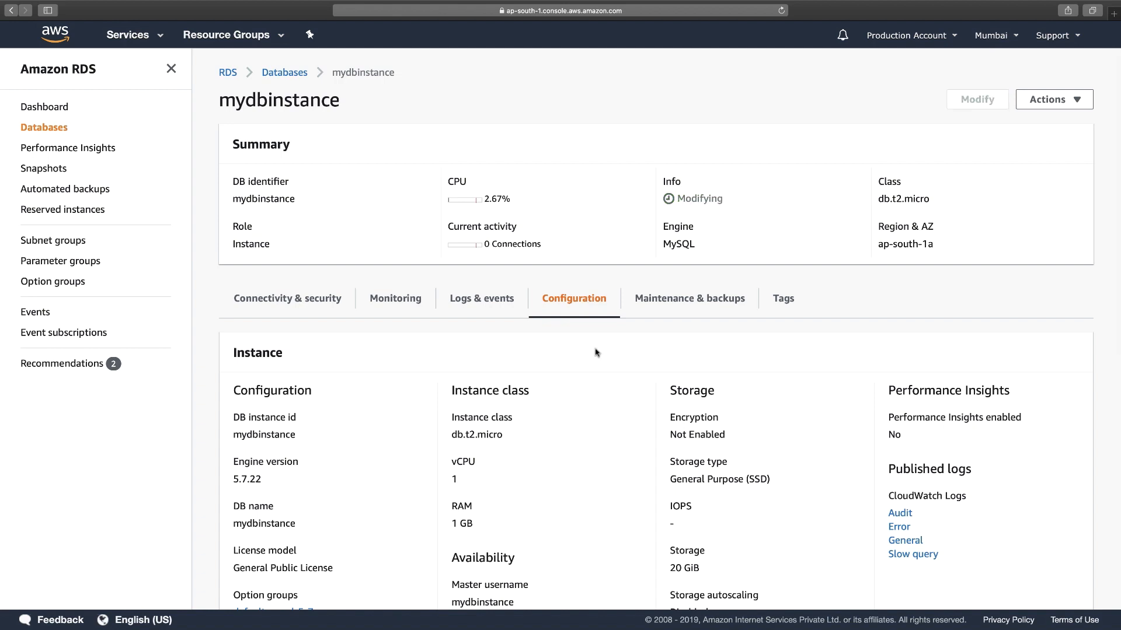
Check the status of mydbinstance in the list of databases
scroll(696, 203, "up", 5)
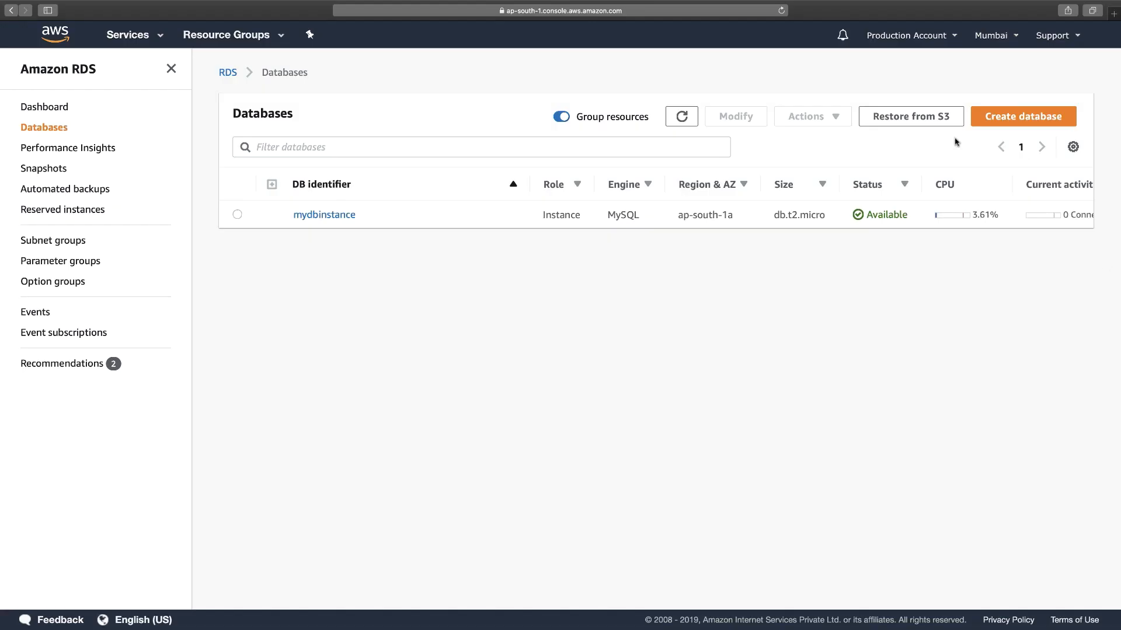
scroll(871, 215, "up", 5)
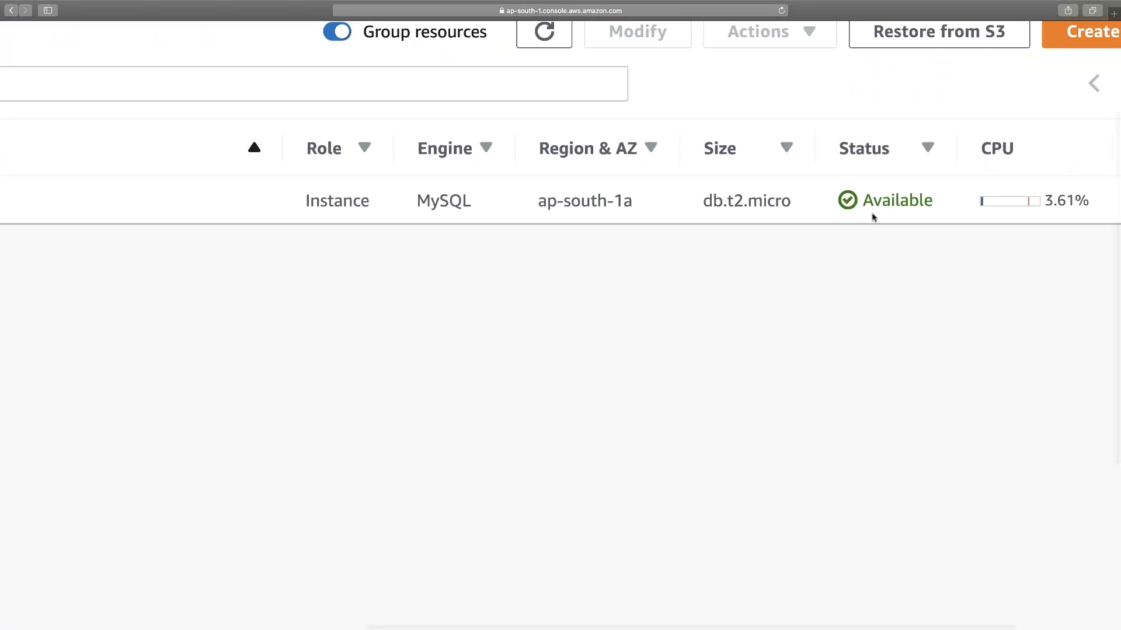
scroll(871, 217, "down", 5)
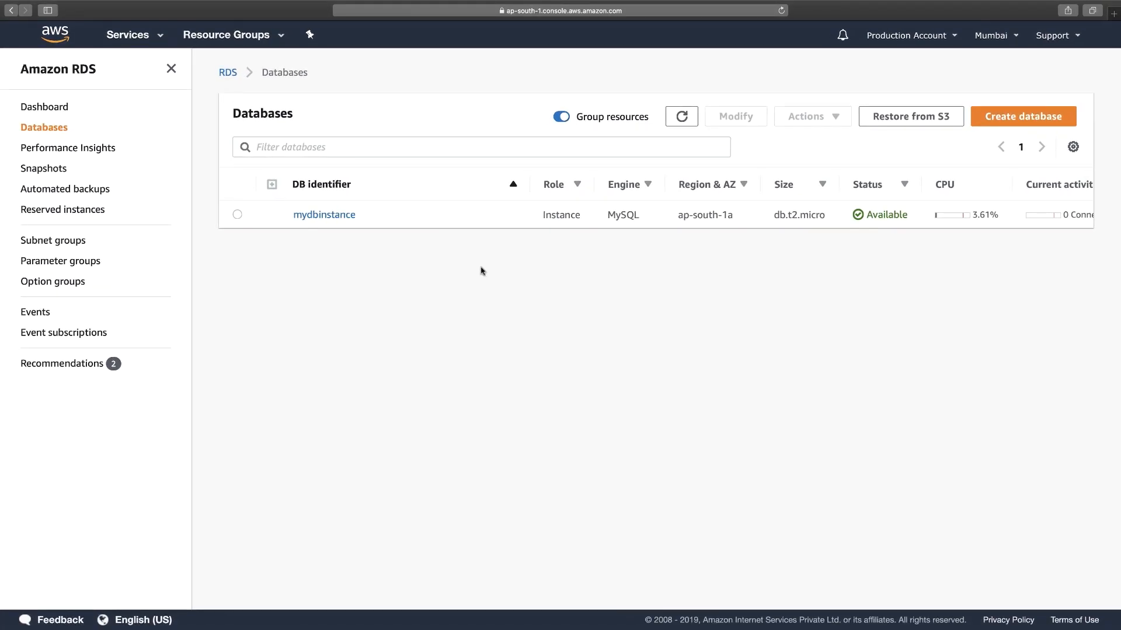
Open mydbinstance and check the Multi AZ setting under Availability in its configuration details
left_click(344, 219)
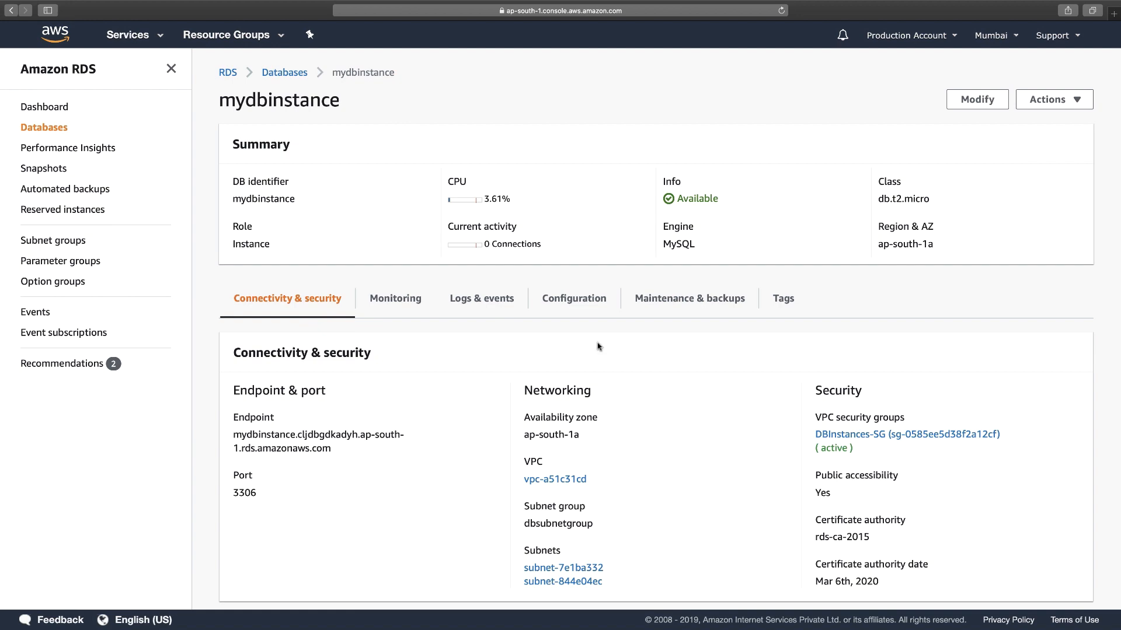
scroll(537, 346, "down", 2)
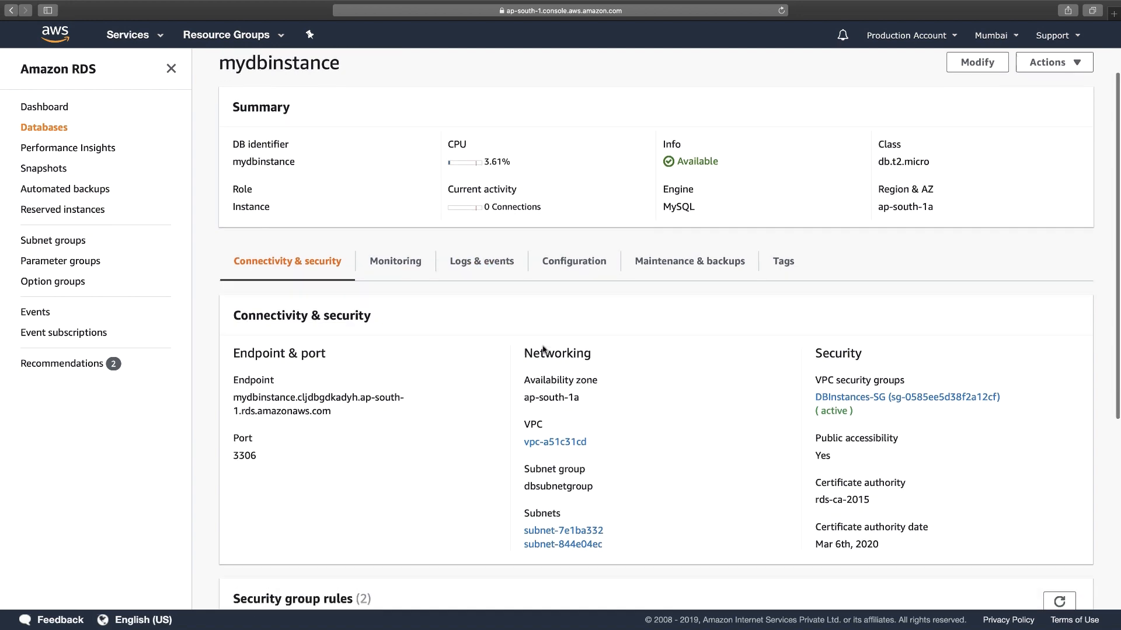
left_click(580, 255)
scroll(670, 450, "down", 3)
scroll(670, 450, "down", 3)
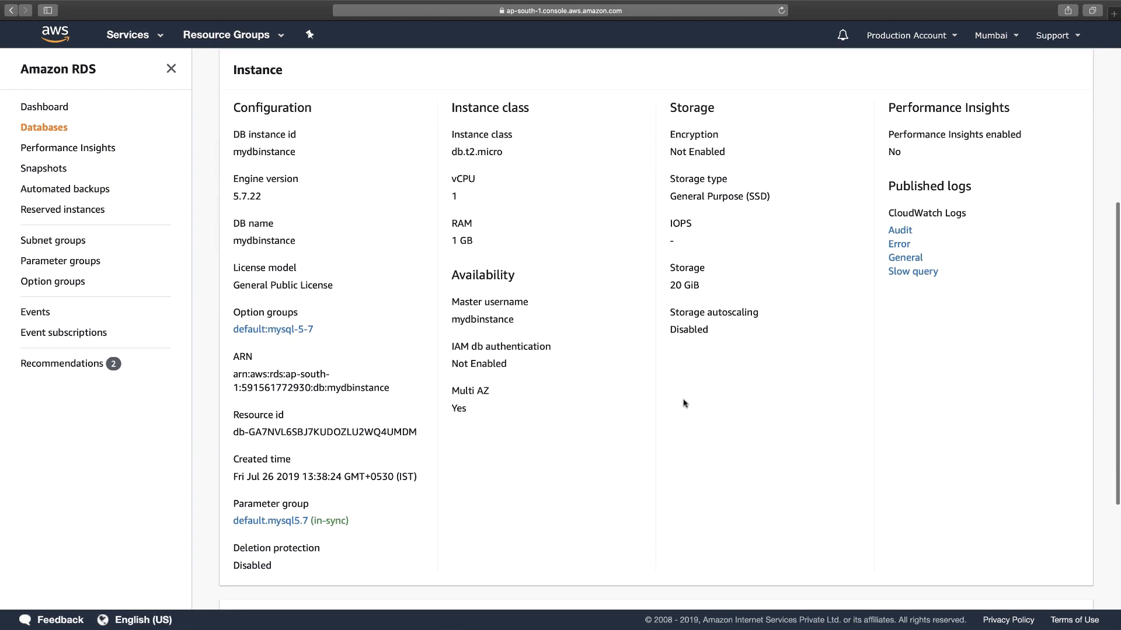
scroll(473, 383, "up", 2)
scroll(472, 384, "up", 3)
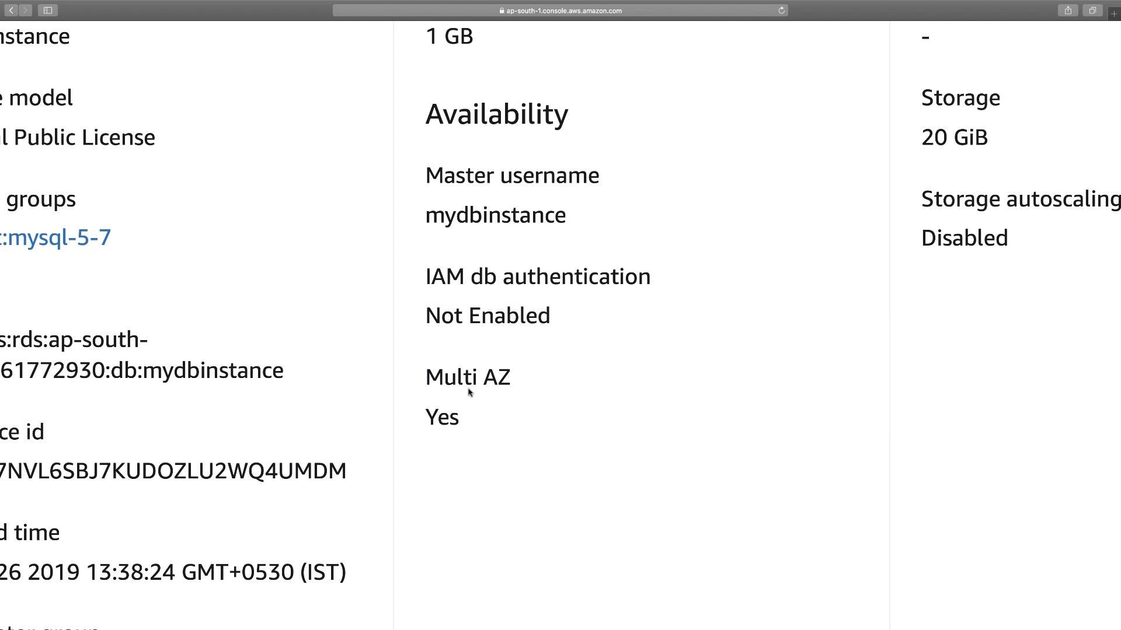
scroll(468, 392, "down", 3)
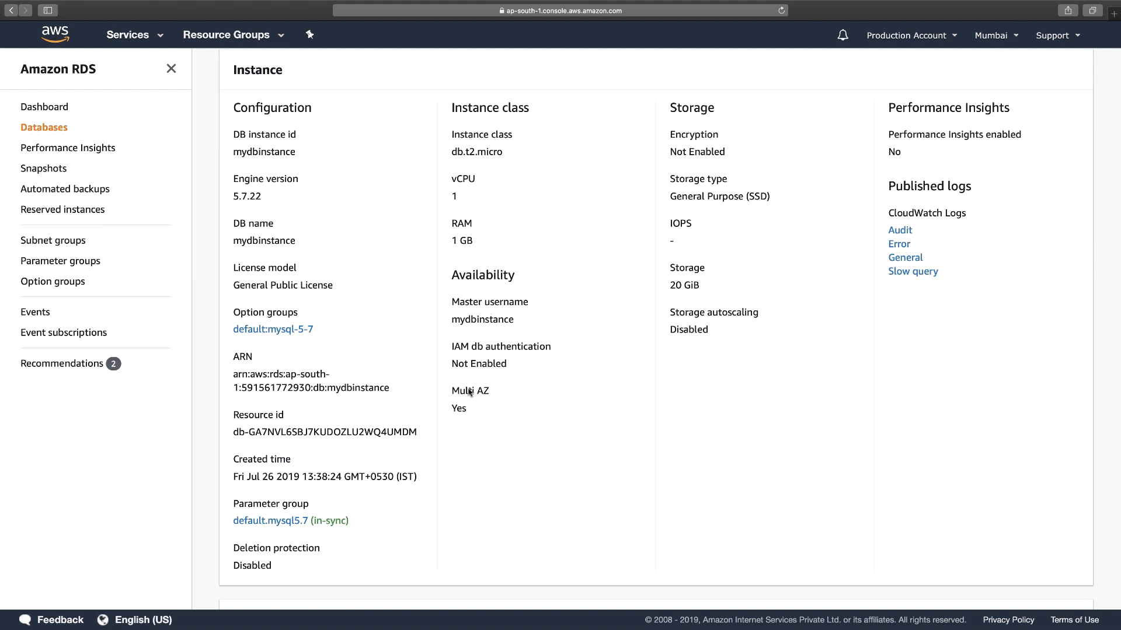
scroll(675, 284, "up", 5)
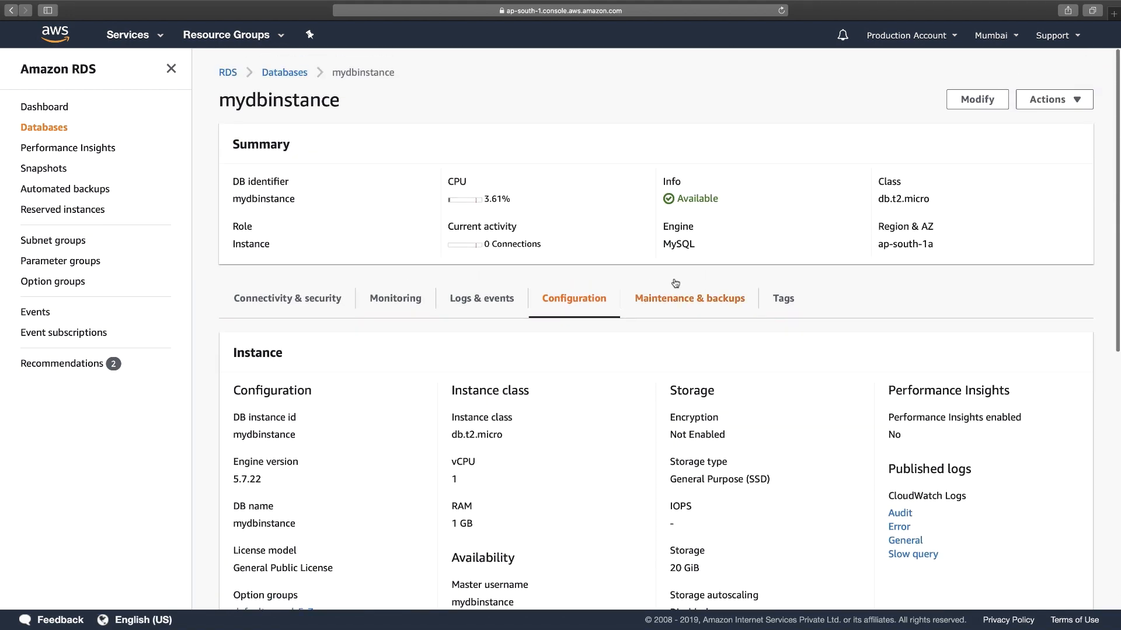
Check the current availability zone of mydbinstance in its connectivity and networking details
scroll(453, 268, "down", 3)
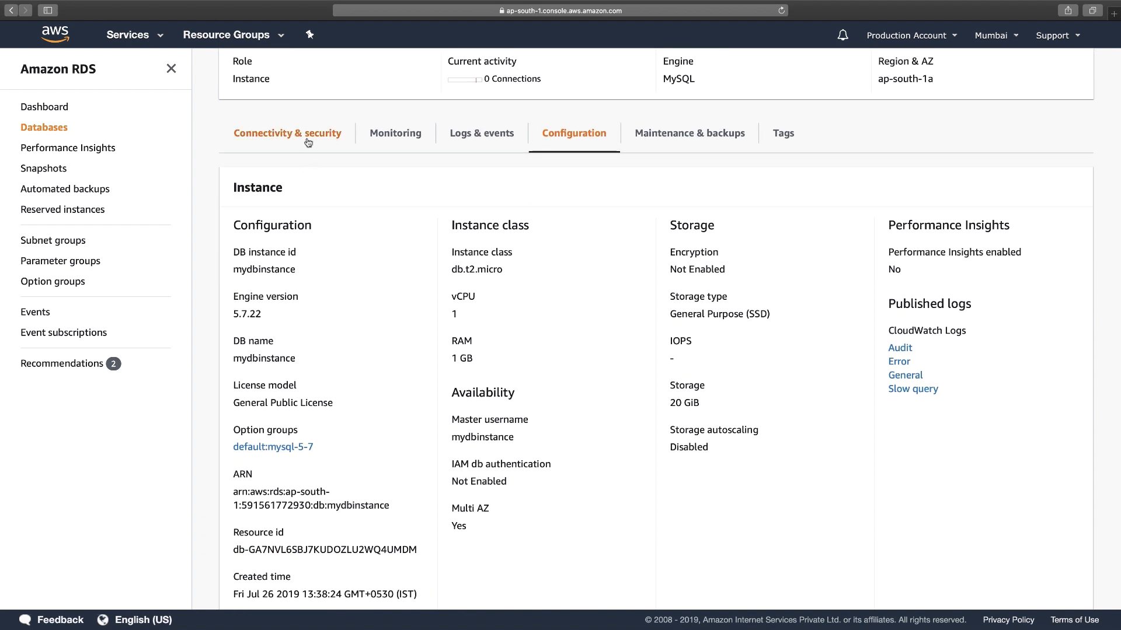
left_click(307, 137)
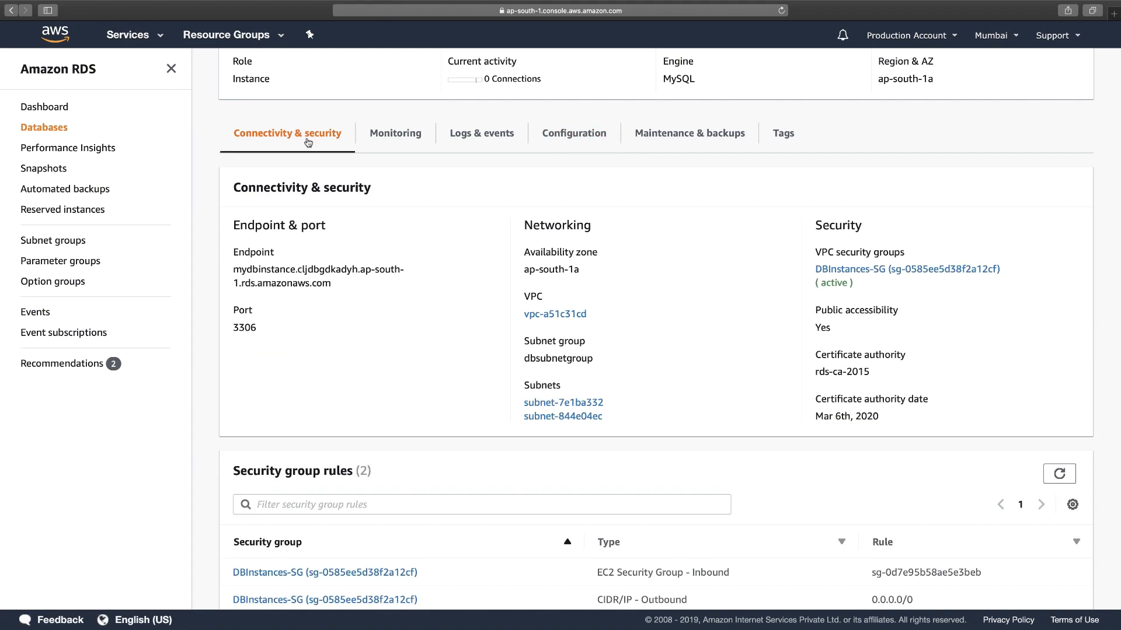
scroll(564, 263, "up", 5)
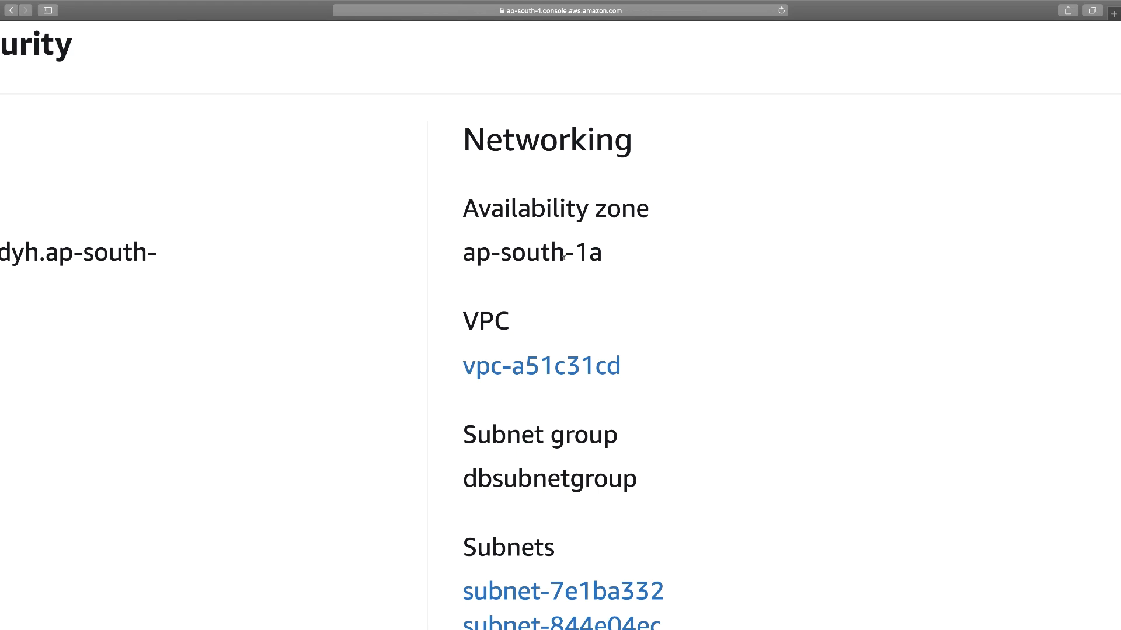
Reboot mydbinstance with the Reboot With Failover option enabled
scroll(312, 201, "up", 3)
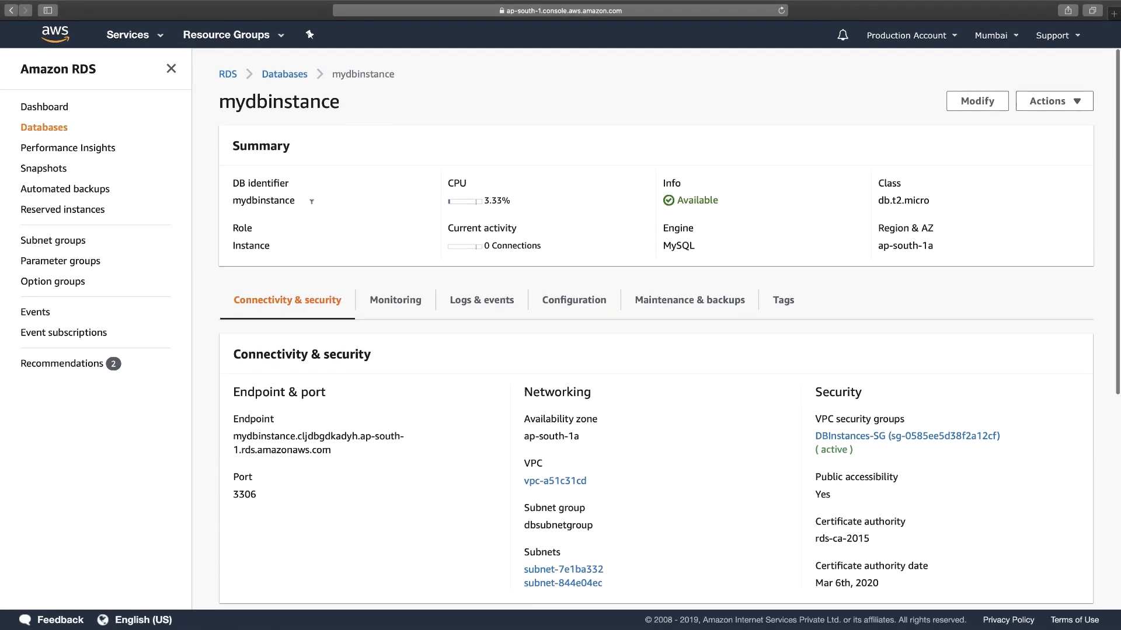
left_click(1039, 107)
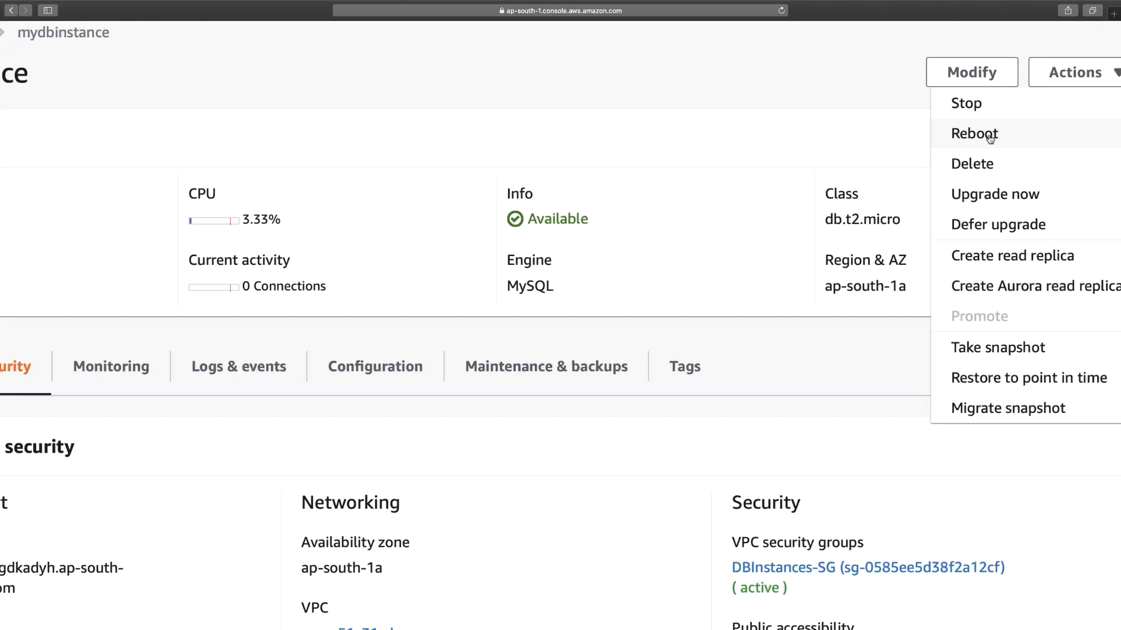
left_click(986, 141)
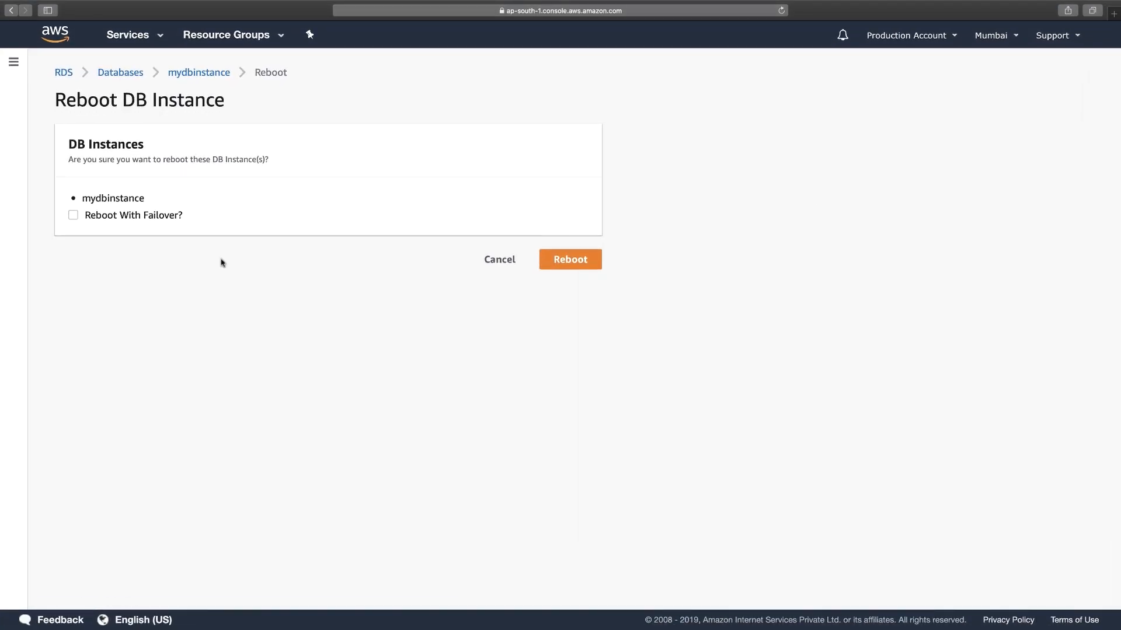
left_click(74, 216)
left_click(589, 260)
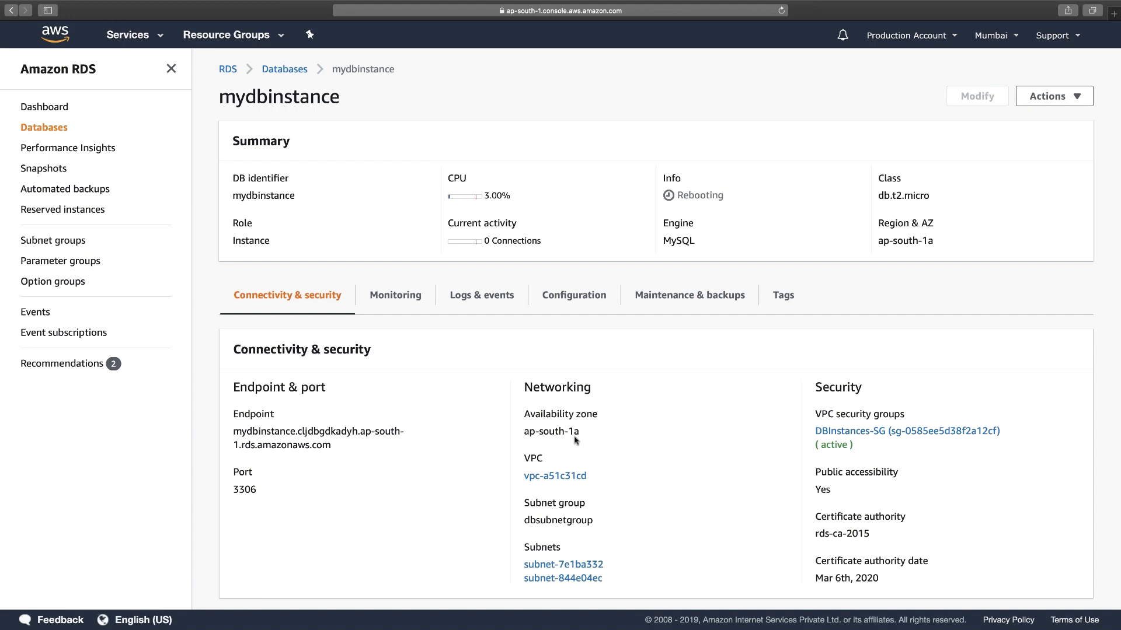
Monitor the reboot status and availability zone of mydbinstance until the reboot finishes
scroll(574, 438, "up", 5)
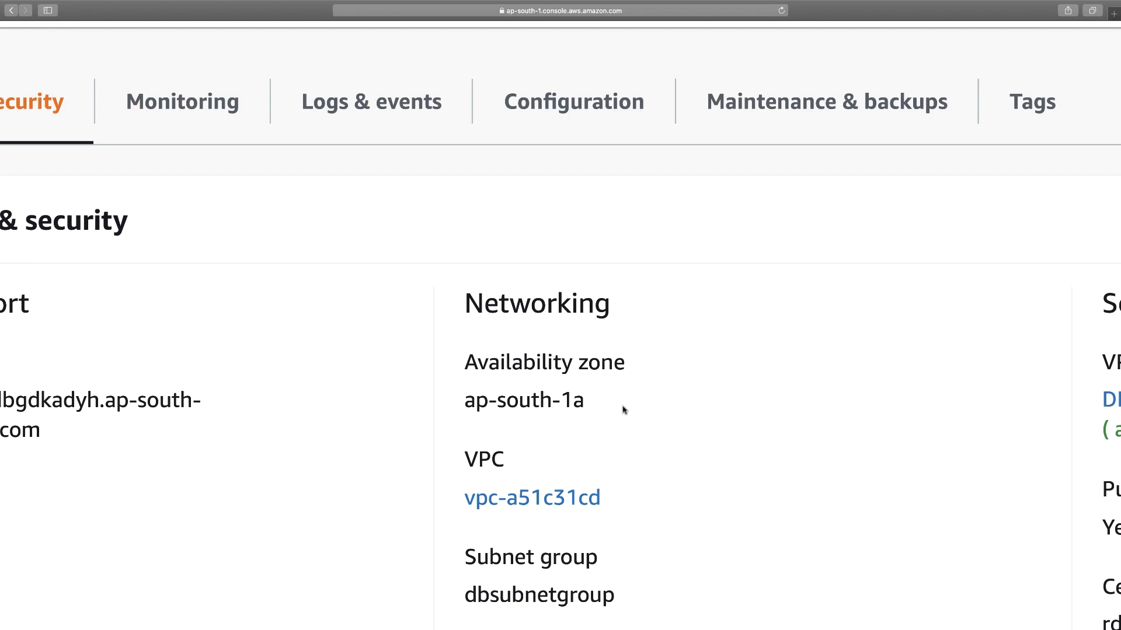
scroll(623, 410, "down", 5)
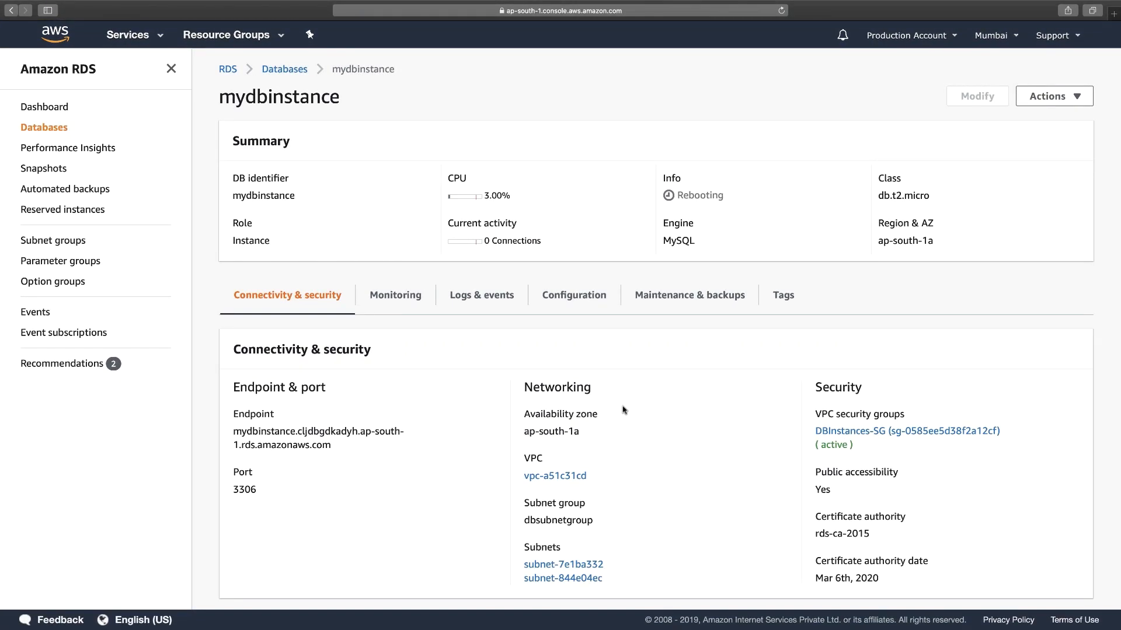
scroll(743, 209, "up", 5)
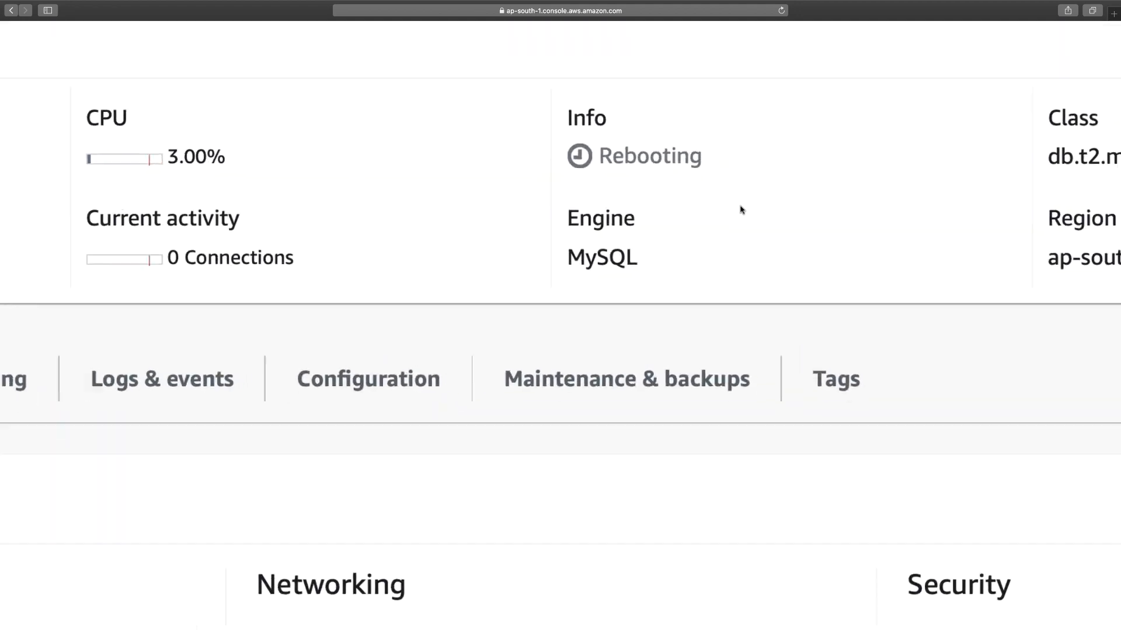
scroll(816, 207, "down", 5)
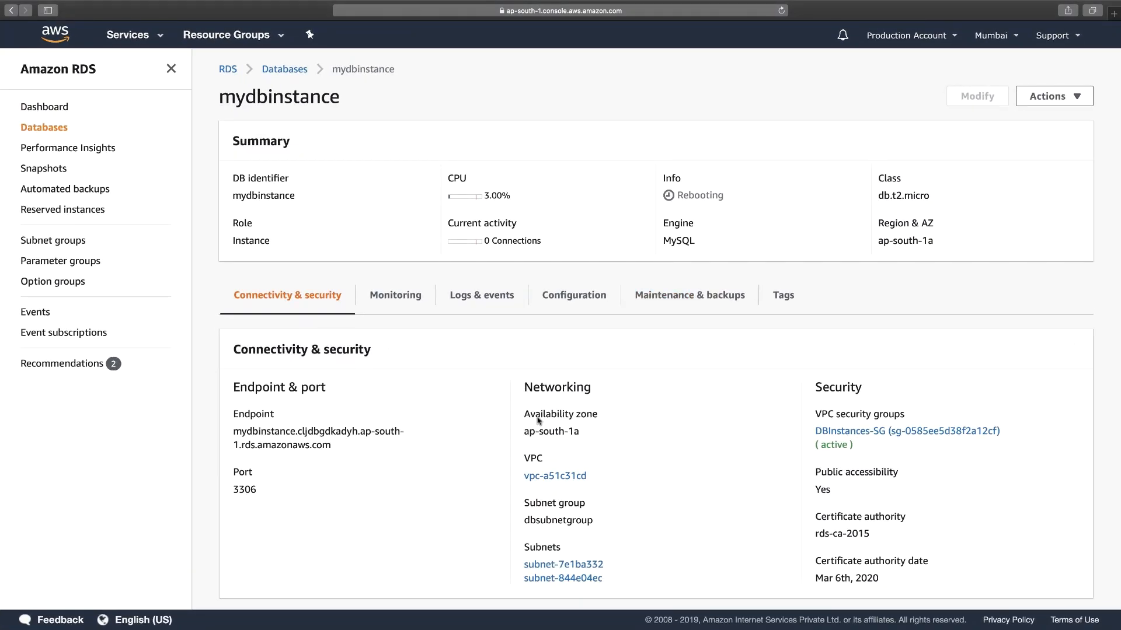
scroll(537, 420, "up", 5)
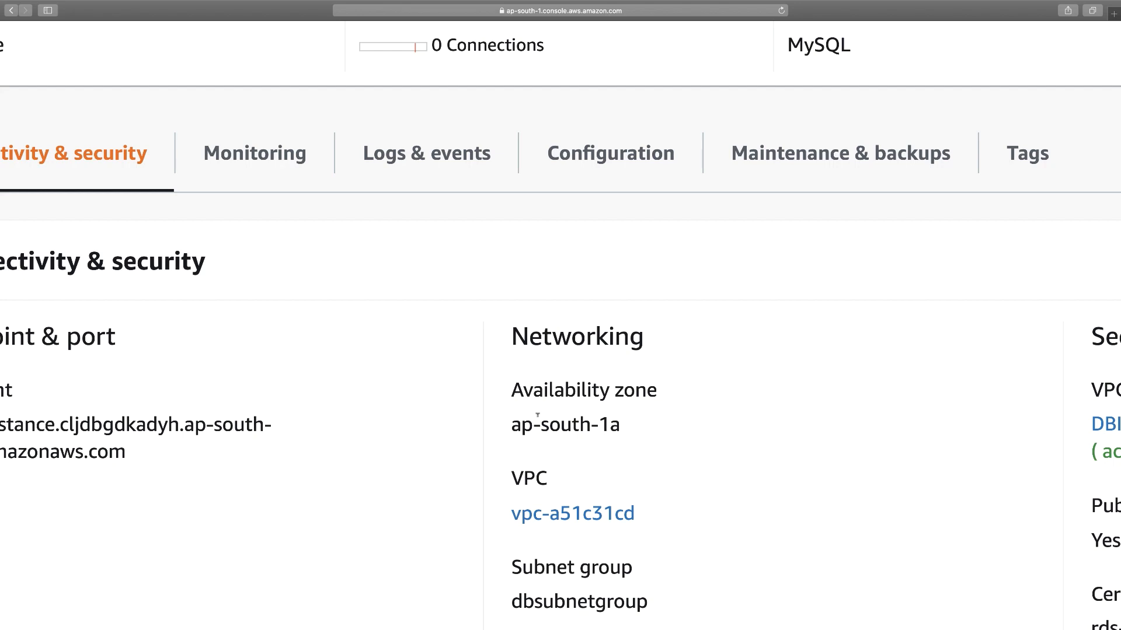
scroll(538, 415, "down", 5)
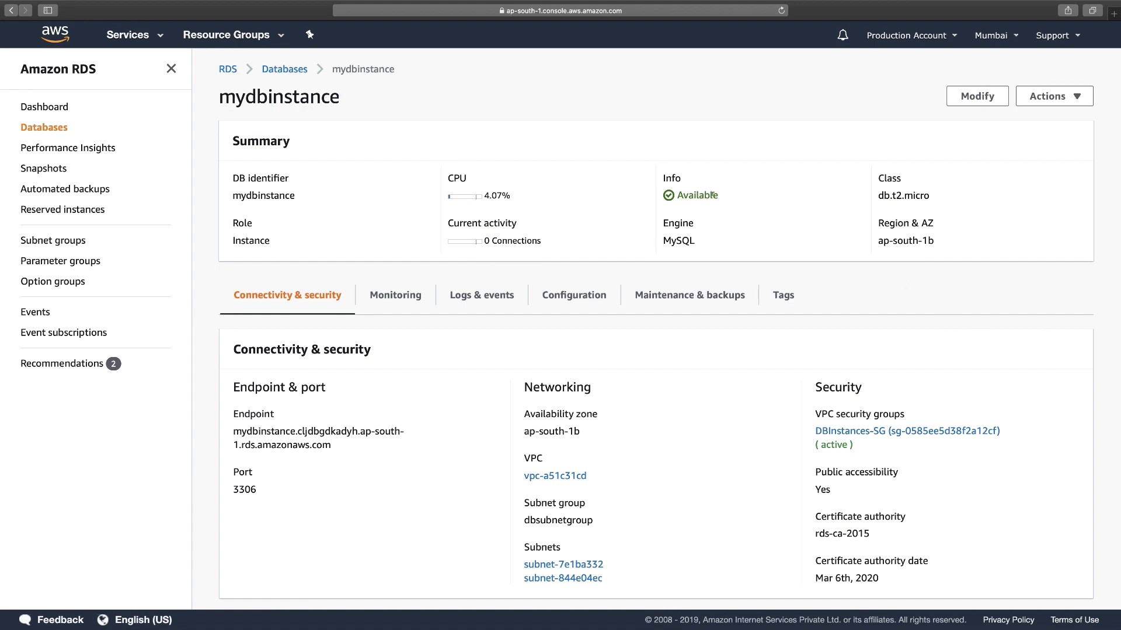
Verify the instance's status after the failover and examine its availability zone, security group rules and replication details
scroll(712, 194, "up", 5)
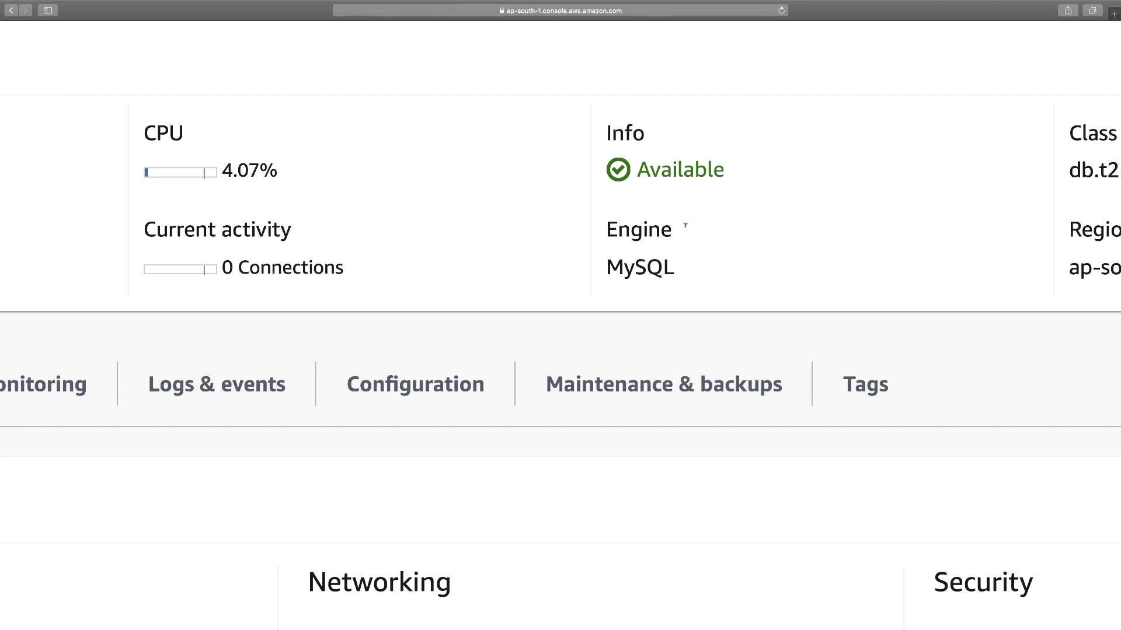
scroll(640, 338, "down", 10)
scroll(639, 340, "up", 1)
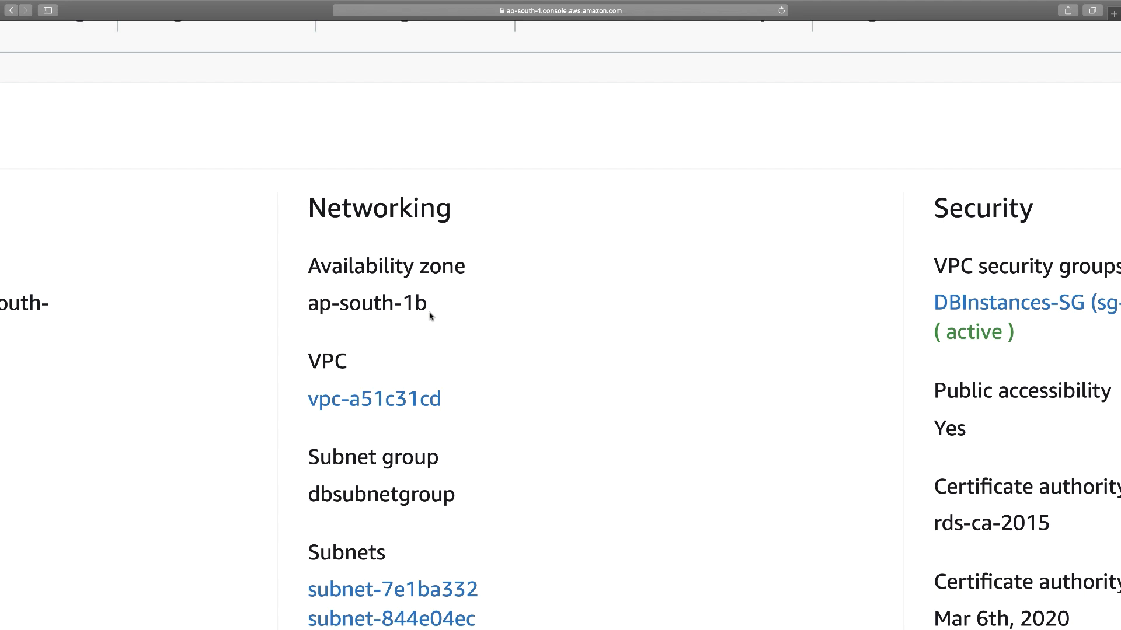
scroll(355, 452, "down", 5)
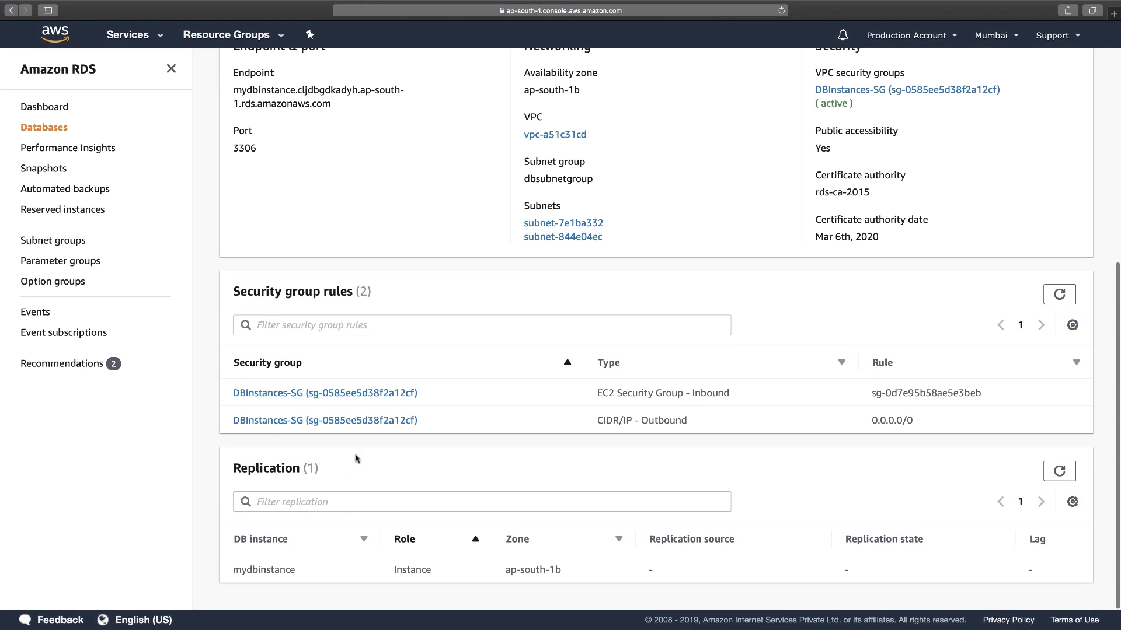
scroll(405, 530, "up", 10)
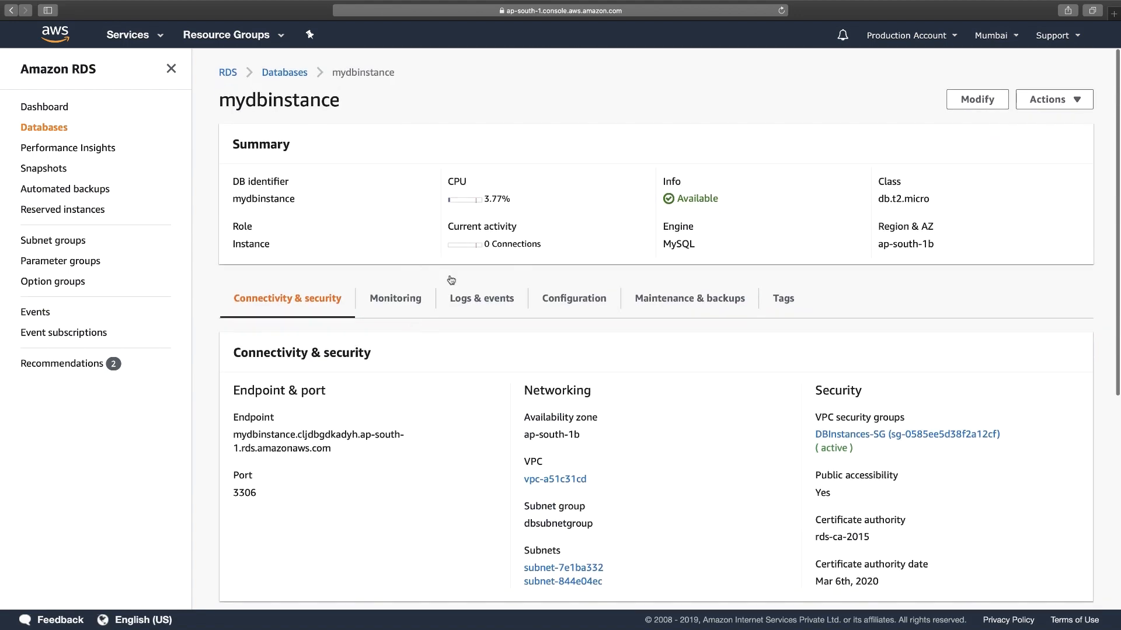
Look over the CloudWatch monitoring graphs of mydbinstance
left_click(416, 305)
scroll(498, 453, "down", 6)
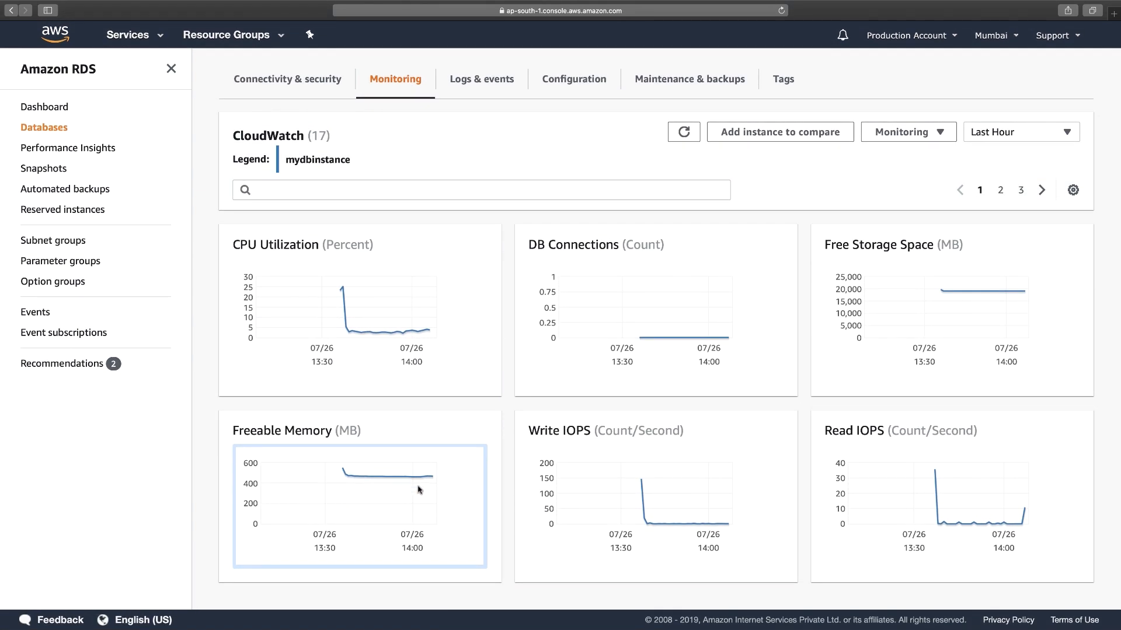
scroll(511, 487, "up", 6)
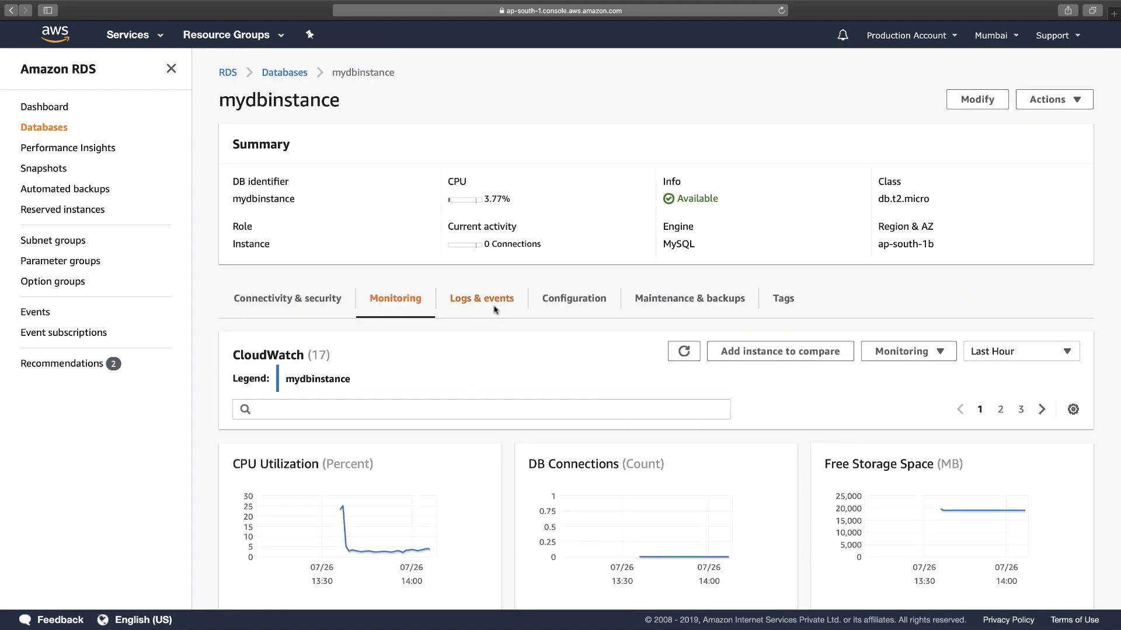
Open the instance's logs and events and read the Multi-AZ conversion and failover entries on page 2 of Recent events
left_click(493, 305)
scroll(514, 444, "down", 6)
scroll(516, 446, "down", 1)
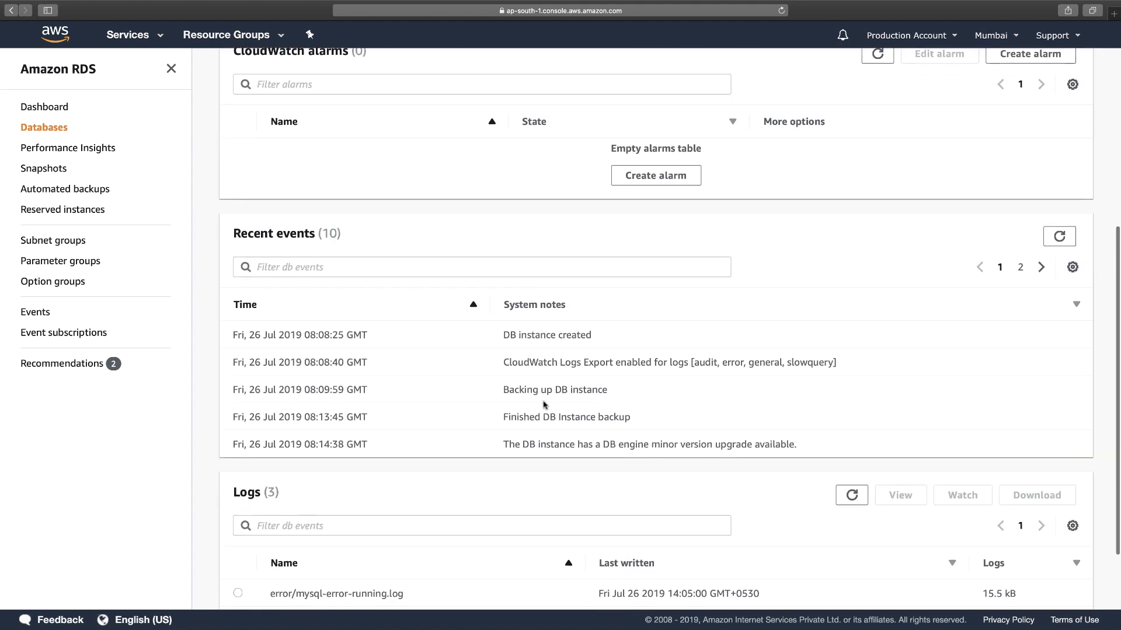
scroll(545, 405, "up", 5)
scroll(546, 405, "down", 5)
scroll(545, 405, "up", 1)
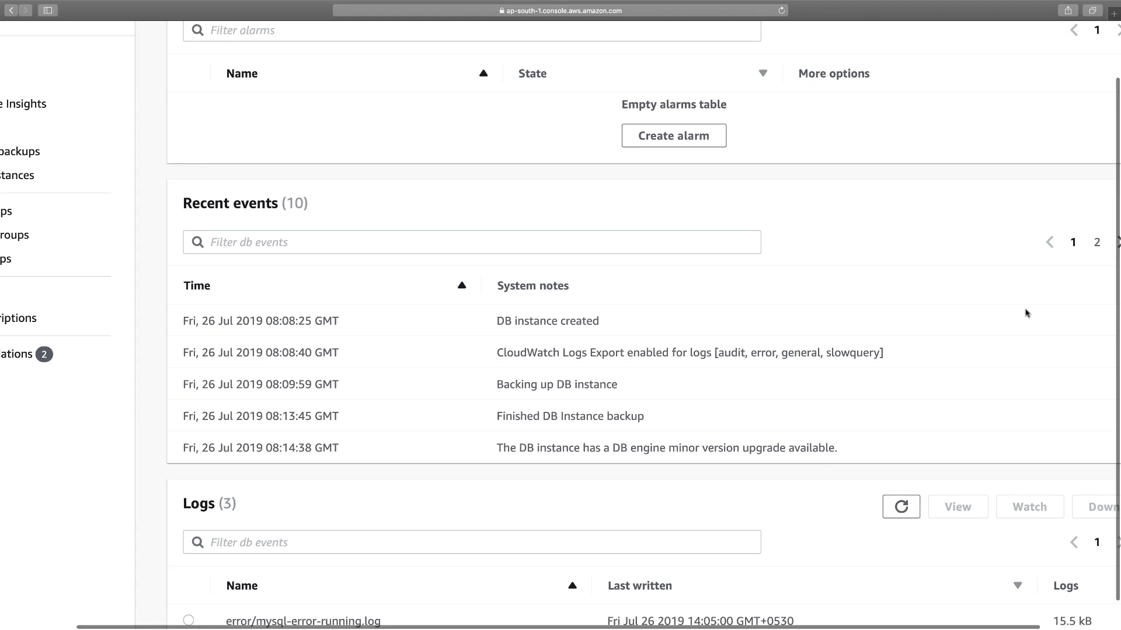
left_click(1095, 244)
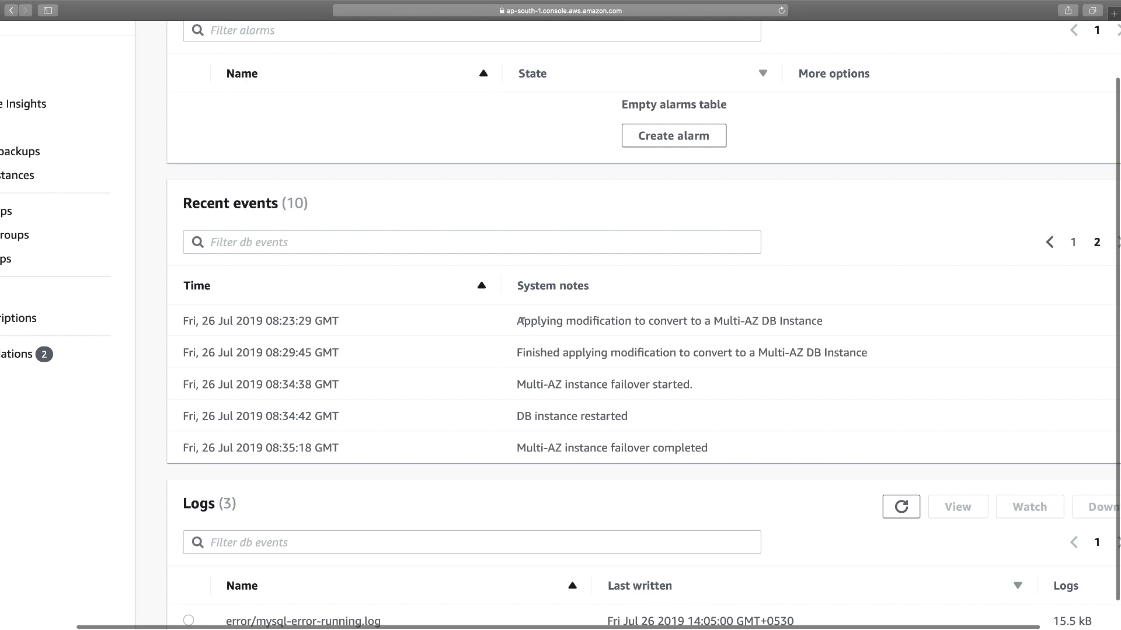
left_click_drag(521, 321, 816, 321)
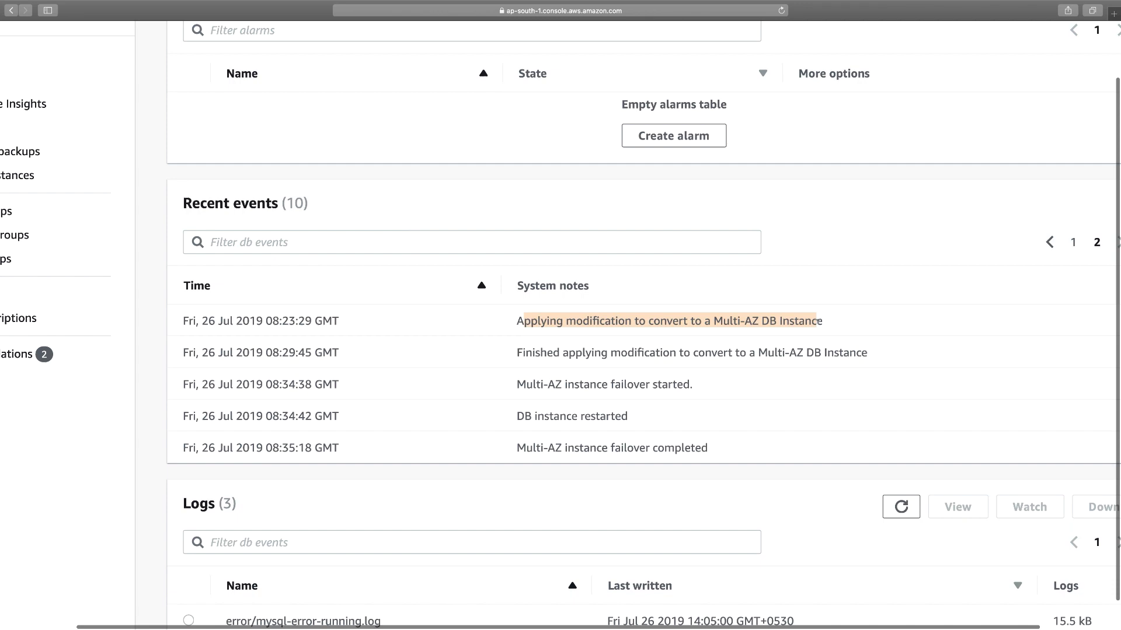
scroll(843, 394, "up", 5)
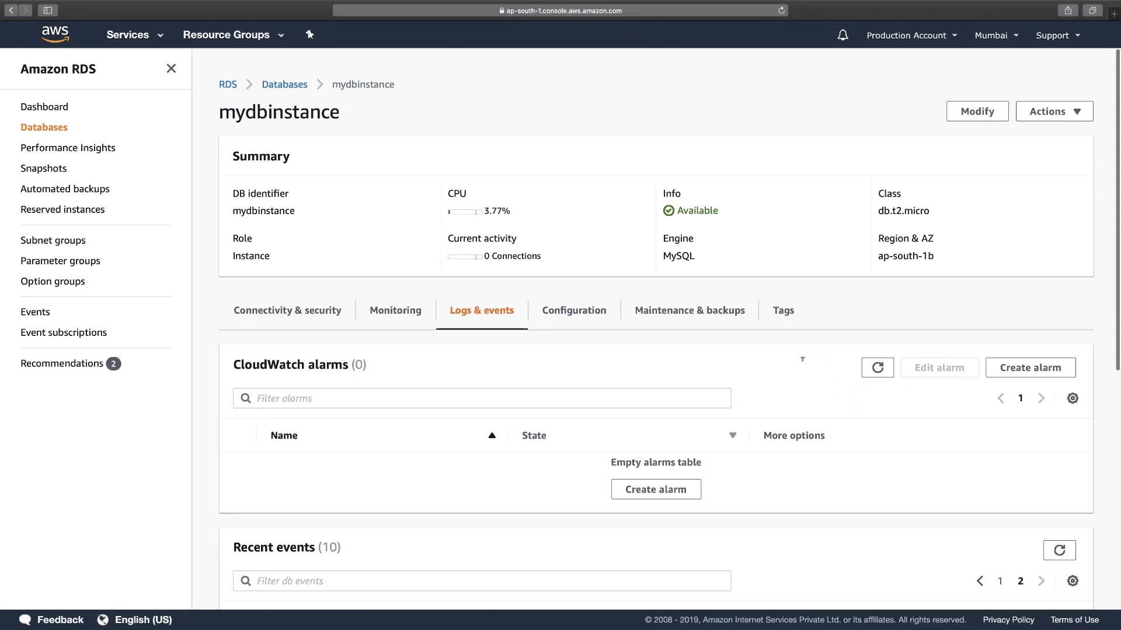
scroll(802, 359, "down", 1)
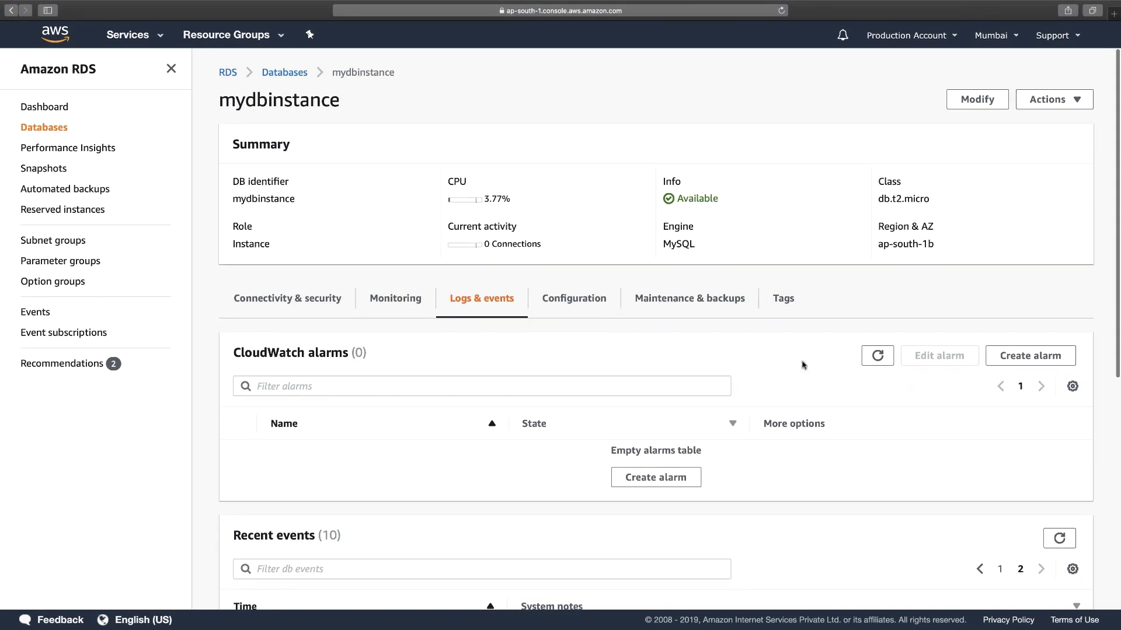